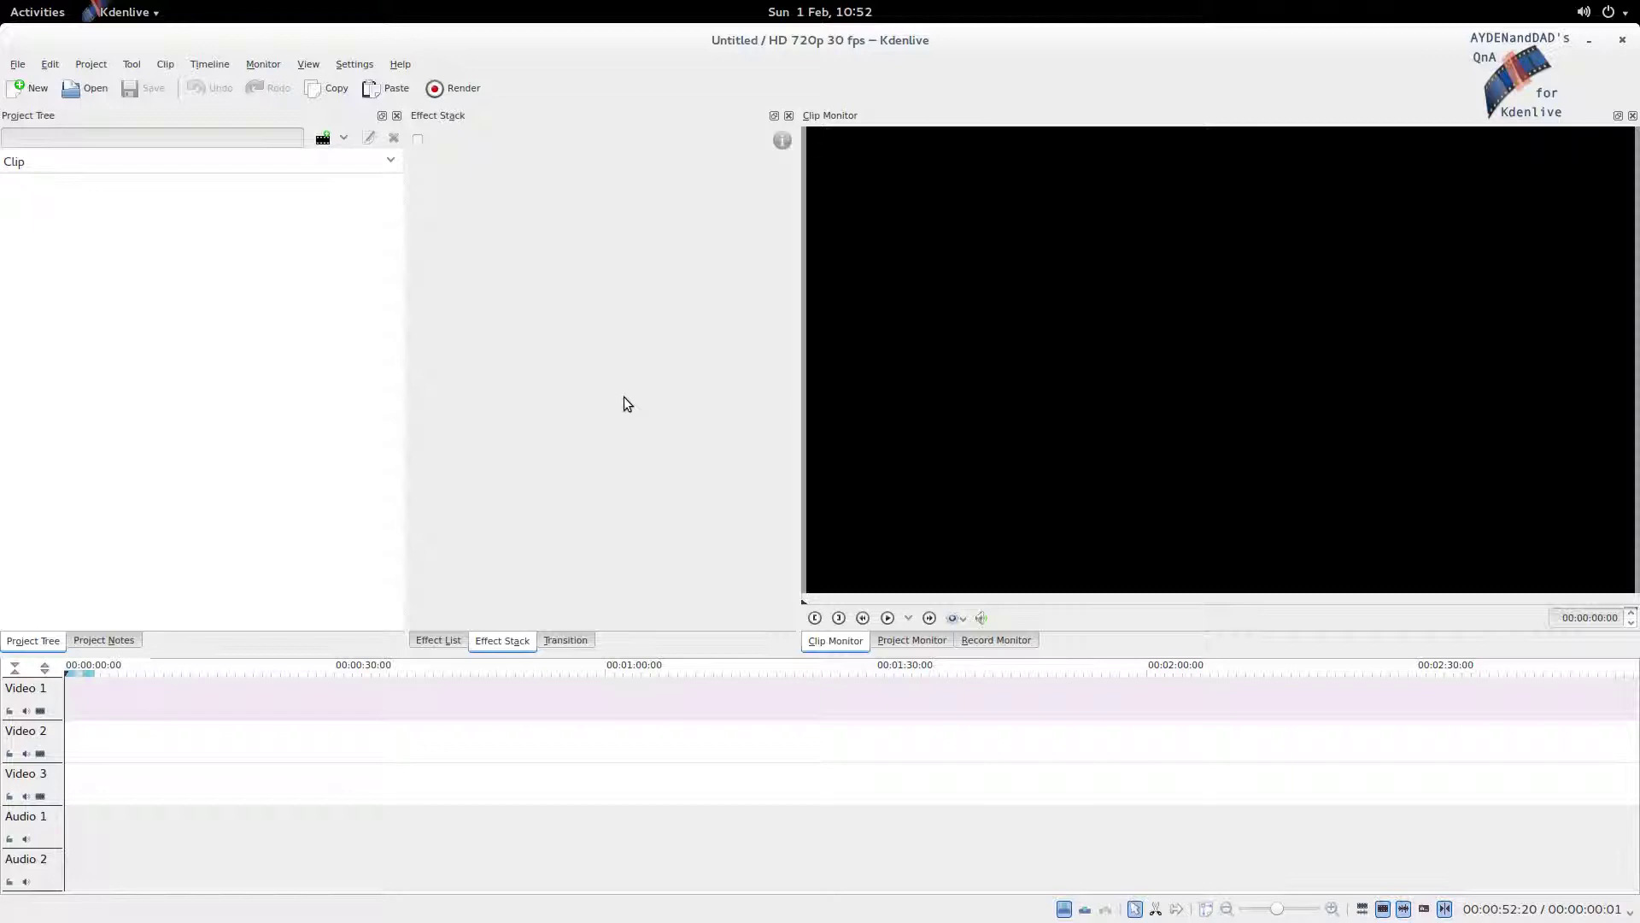
Open the recent project Demo3_FinalStand.kdenlive
click(17, 65)
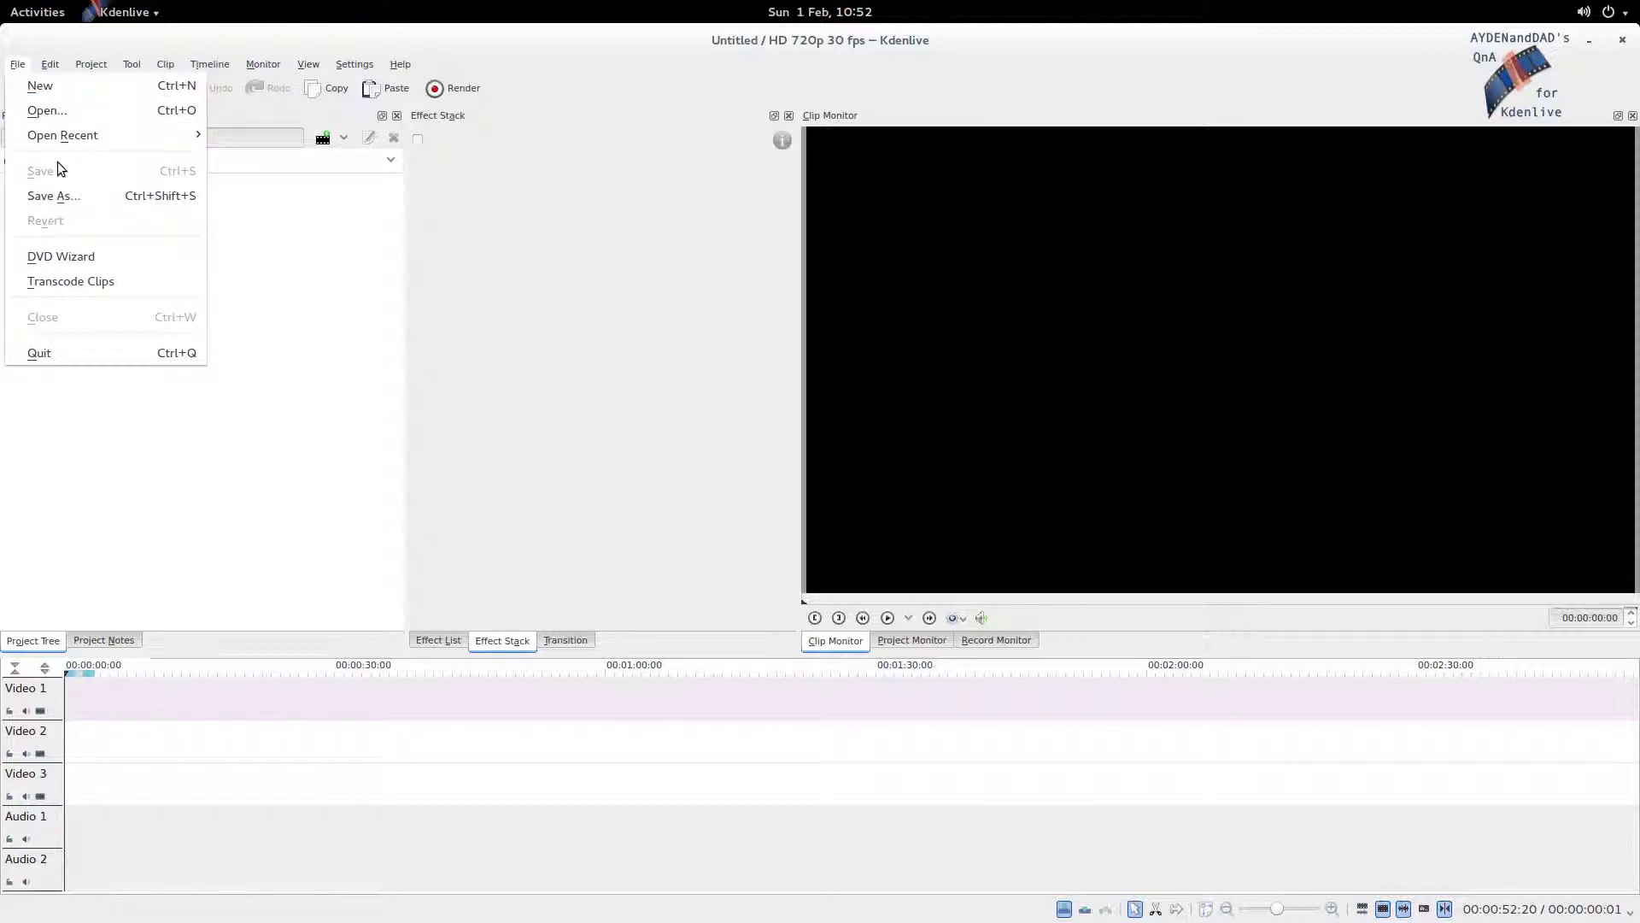
mouse_move(94, 135)
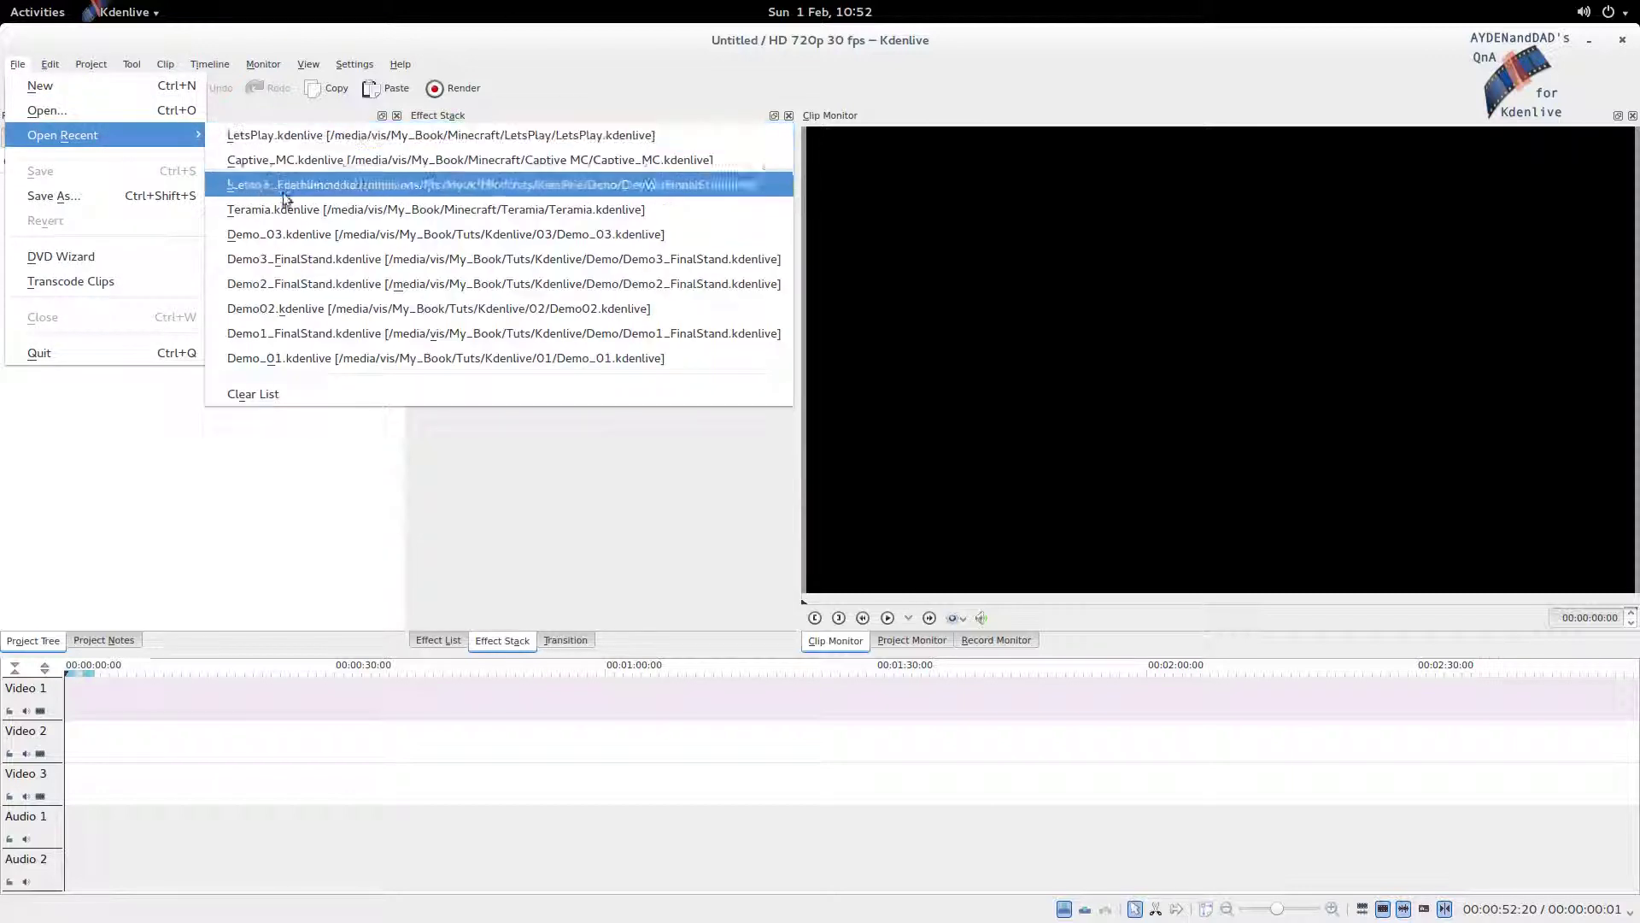
click(295, 261)
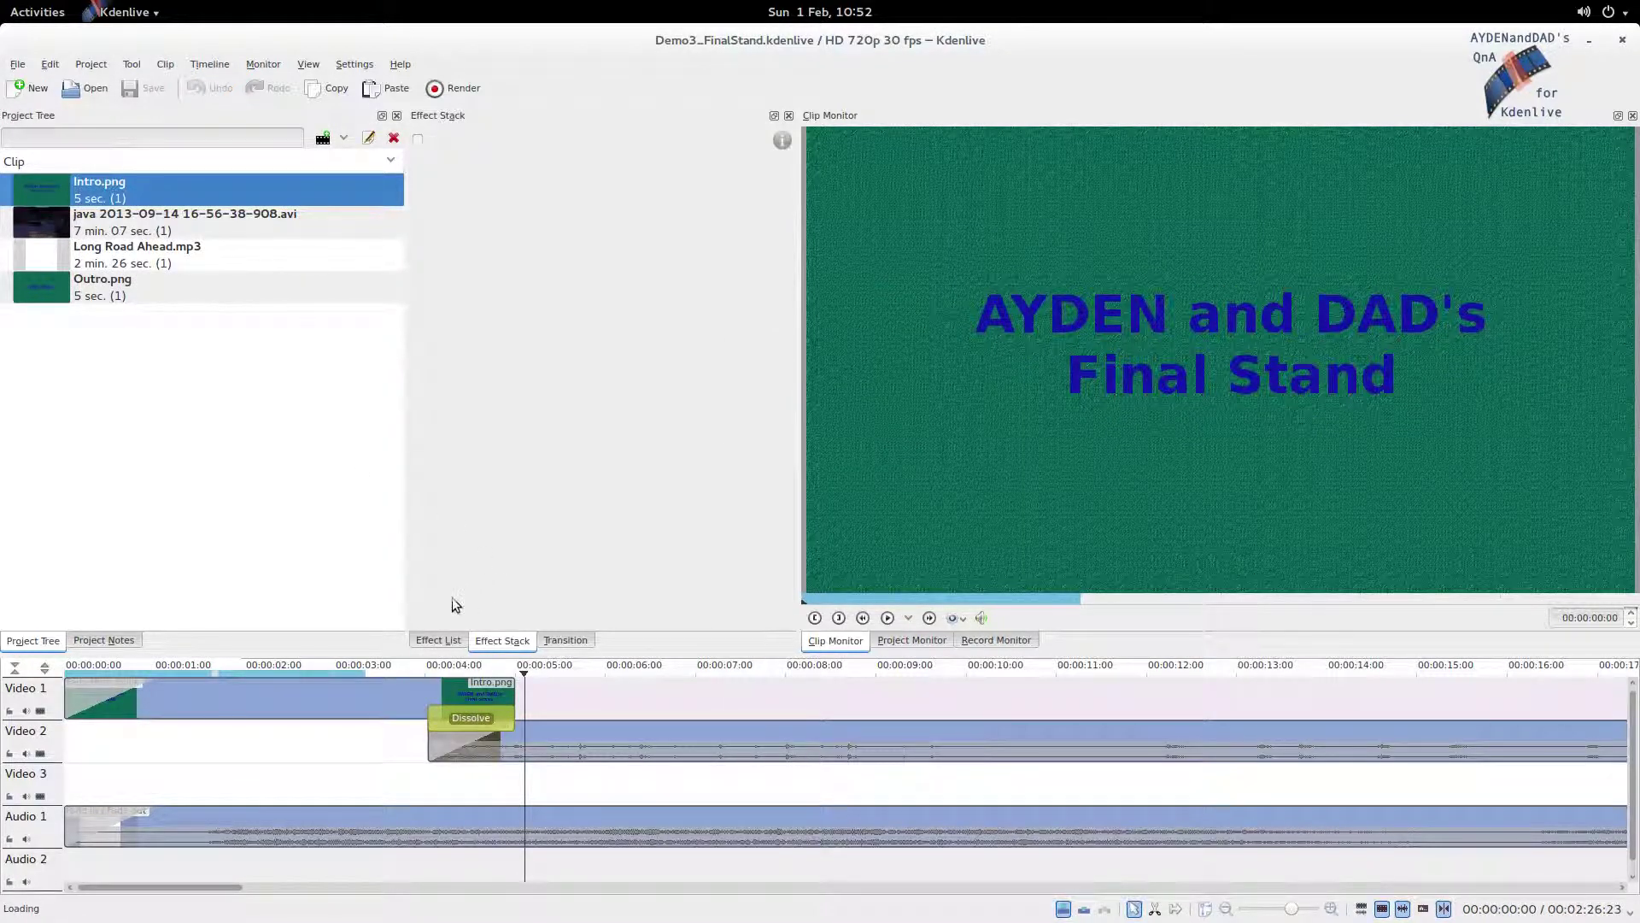
Zoom the timeline out to show the whole project and select the Long Road Ahead.mp3 music clip
click(1260, 910)
click(1260, 910)
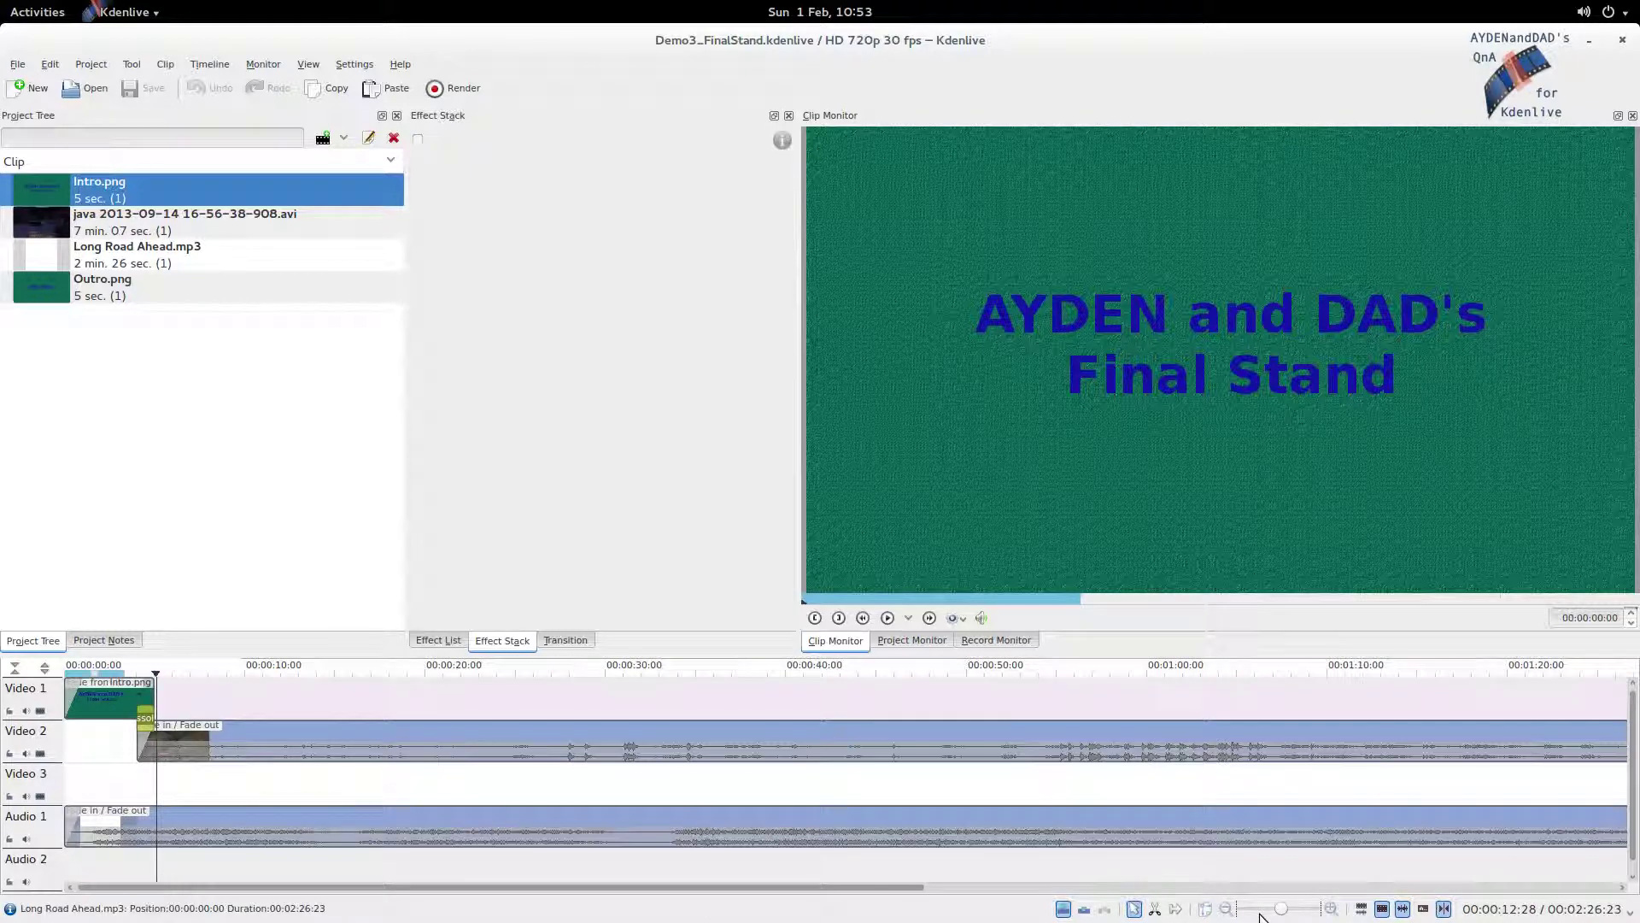
click(1260, 910)
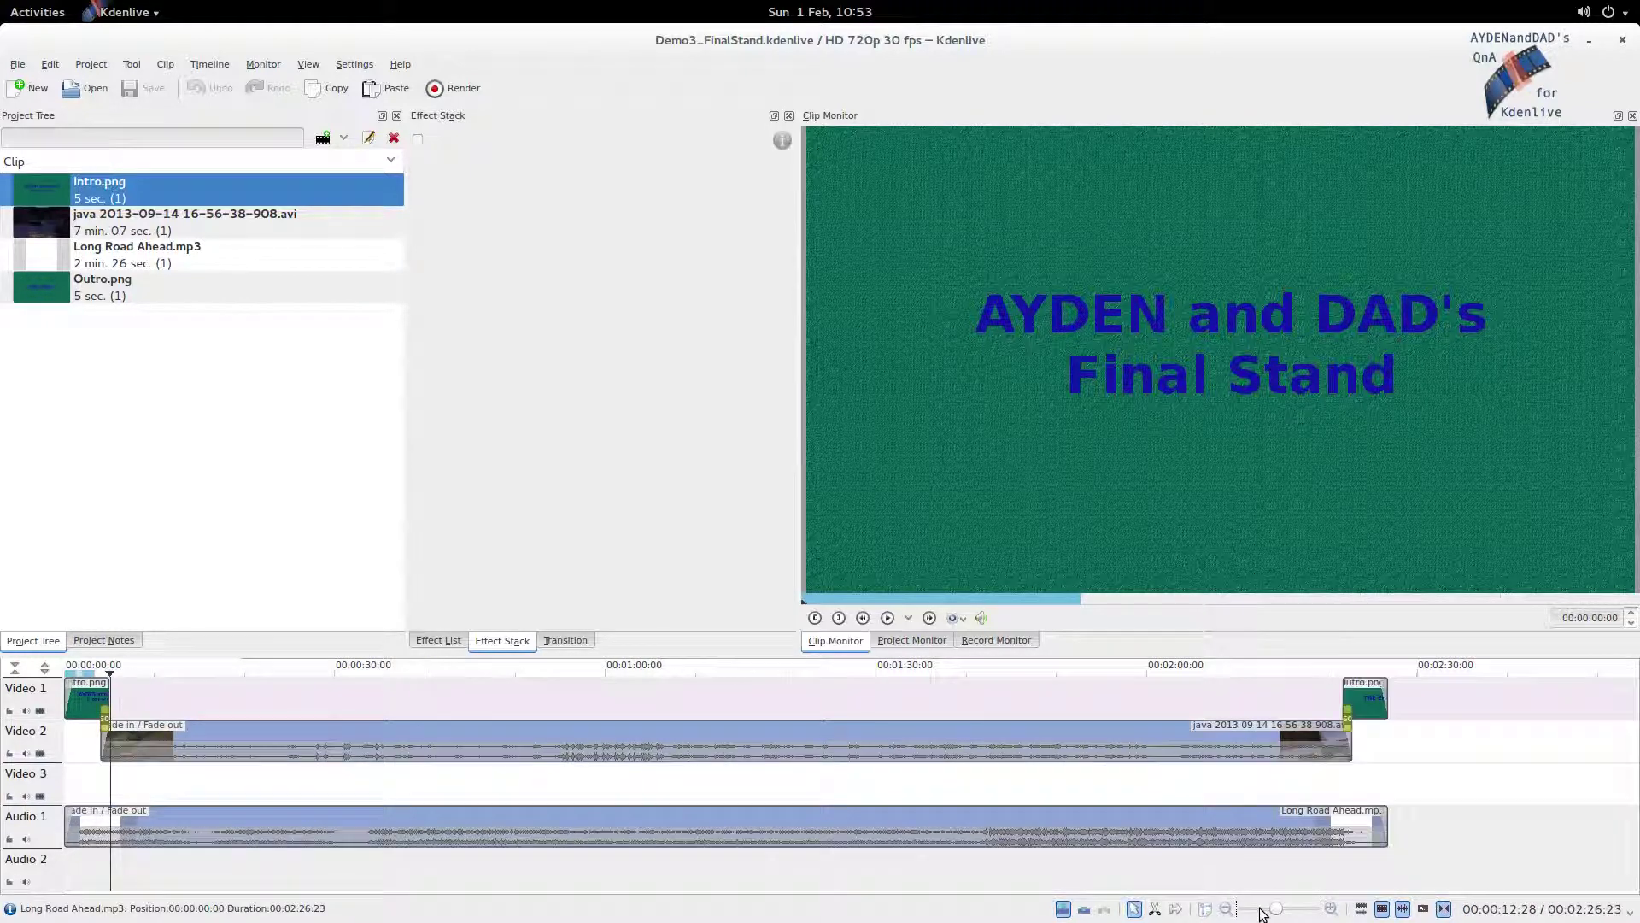
click(741, 831)
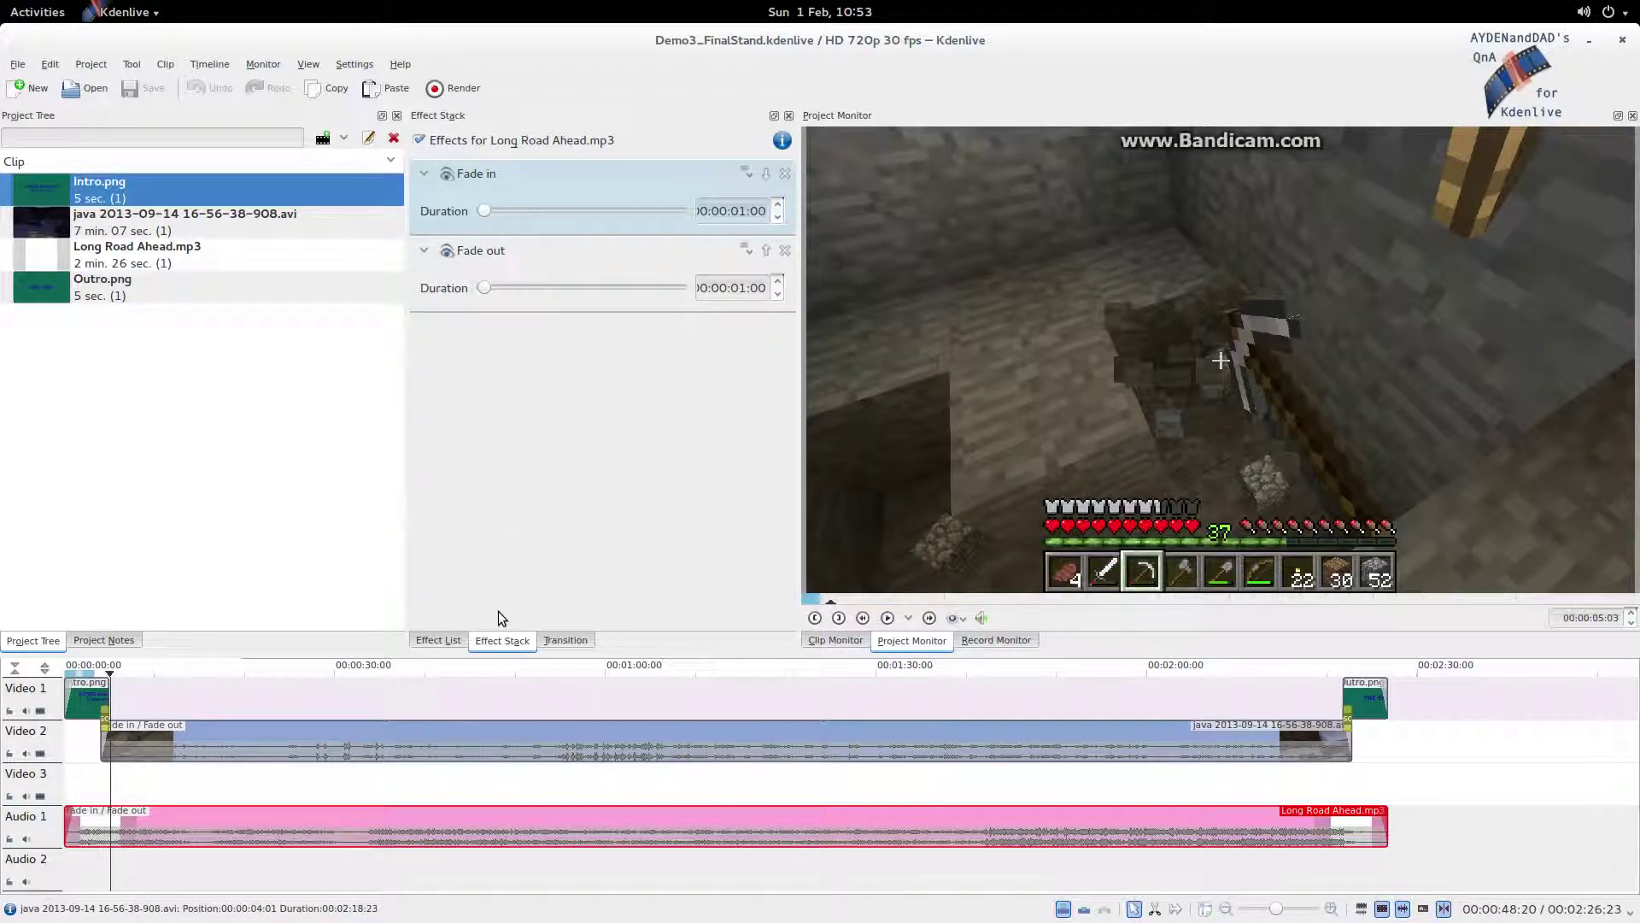
Apply Volume (keyframable) from Audio correction to the Long Road Ahead.mp3 music clip
click(438, 640)
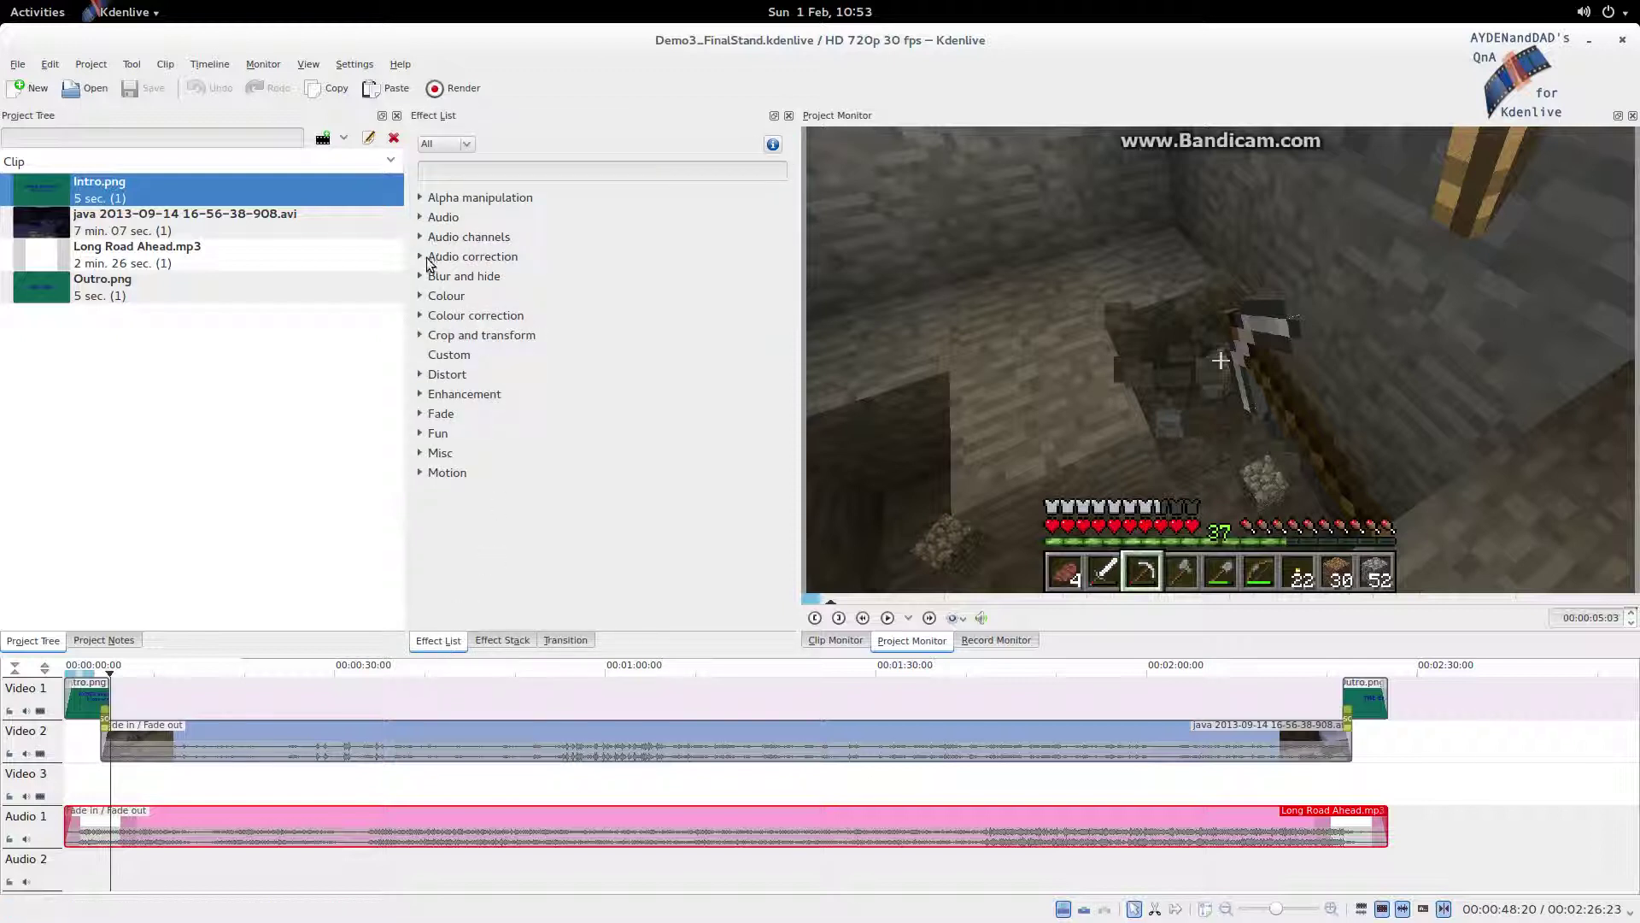
click(420, 258)
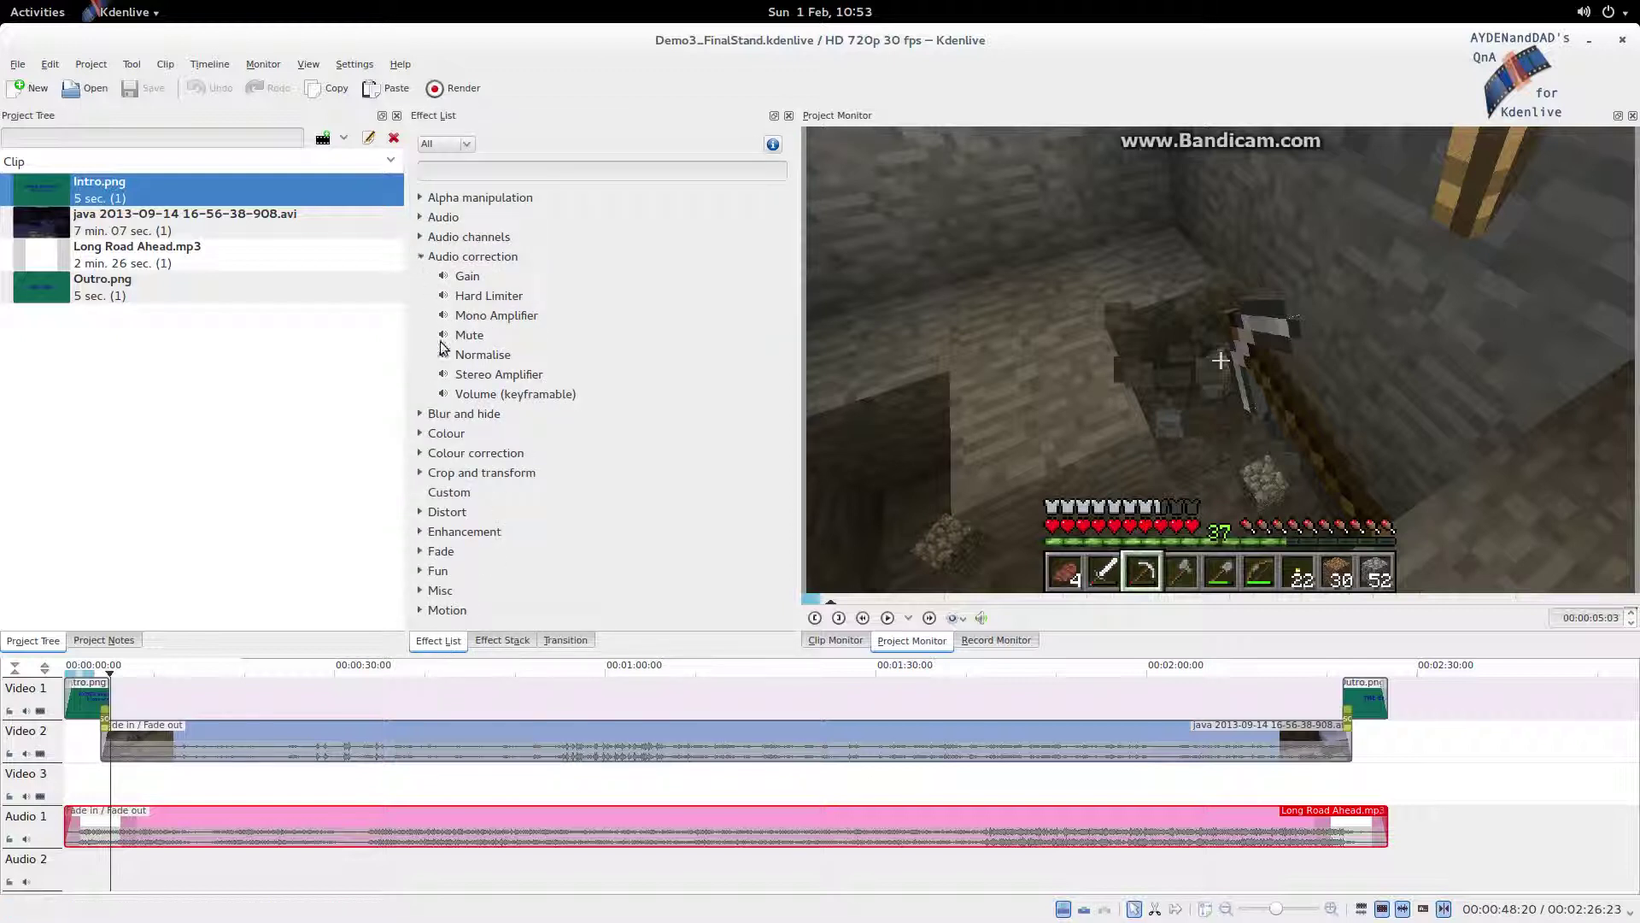
click(513, 395)
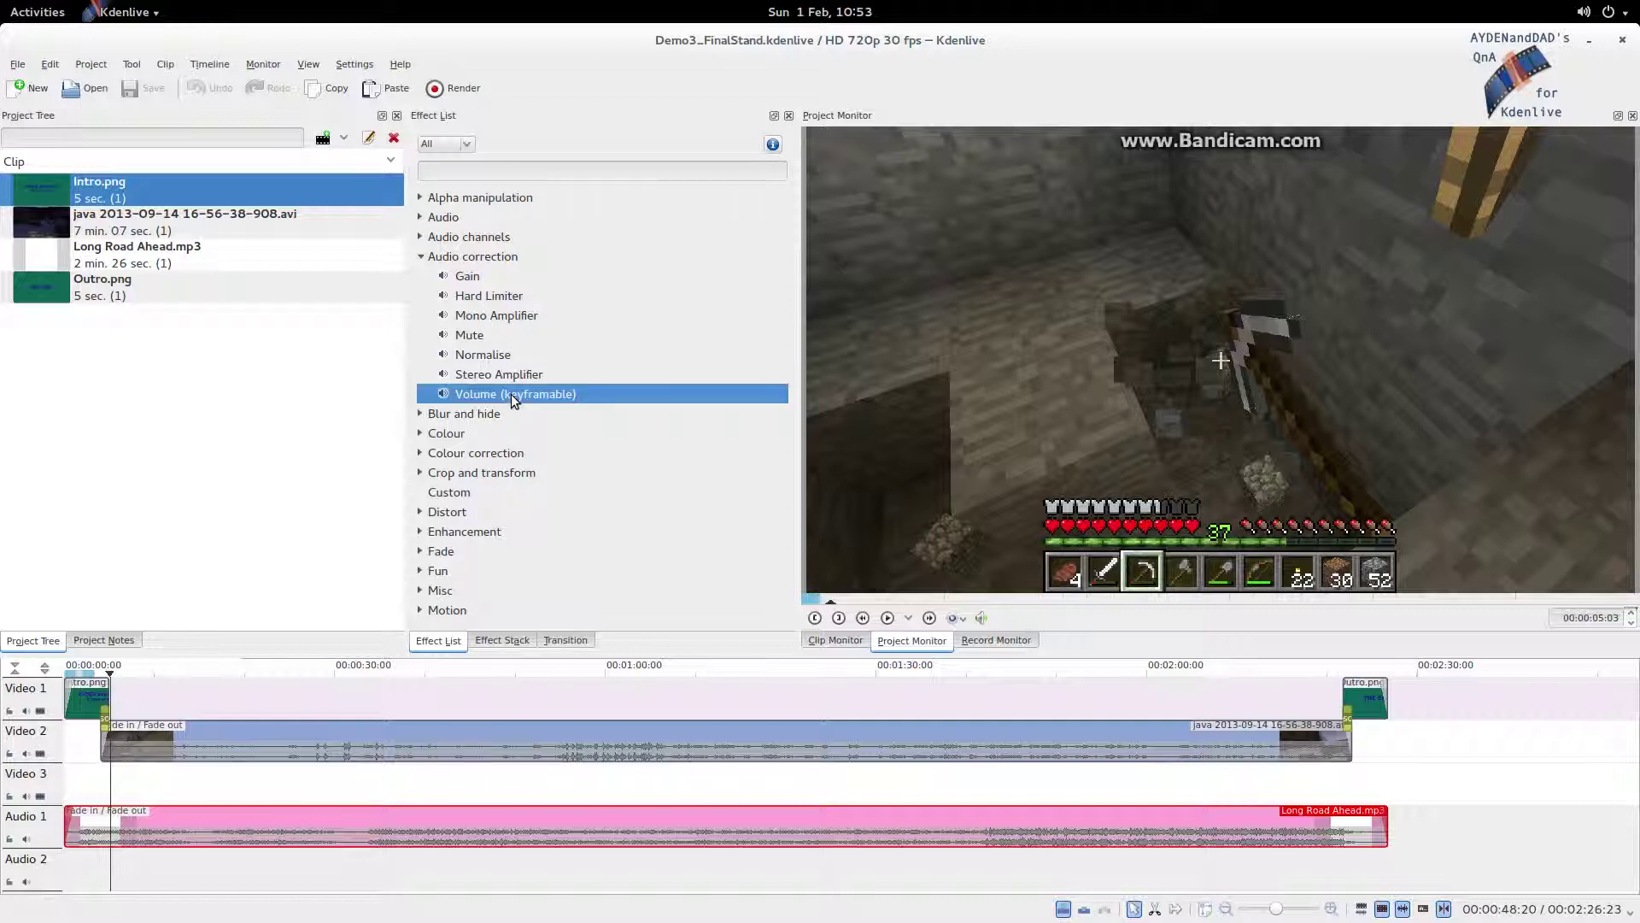
double_click(575, 393)
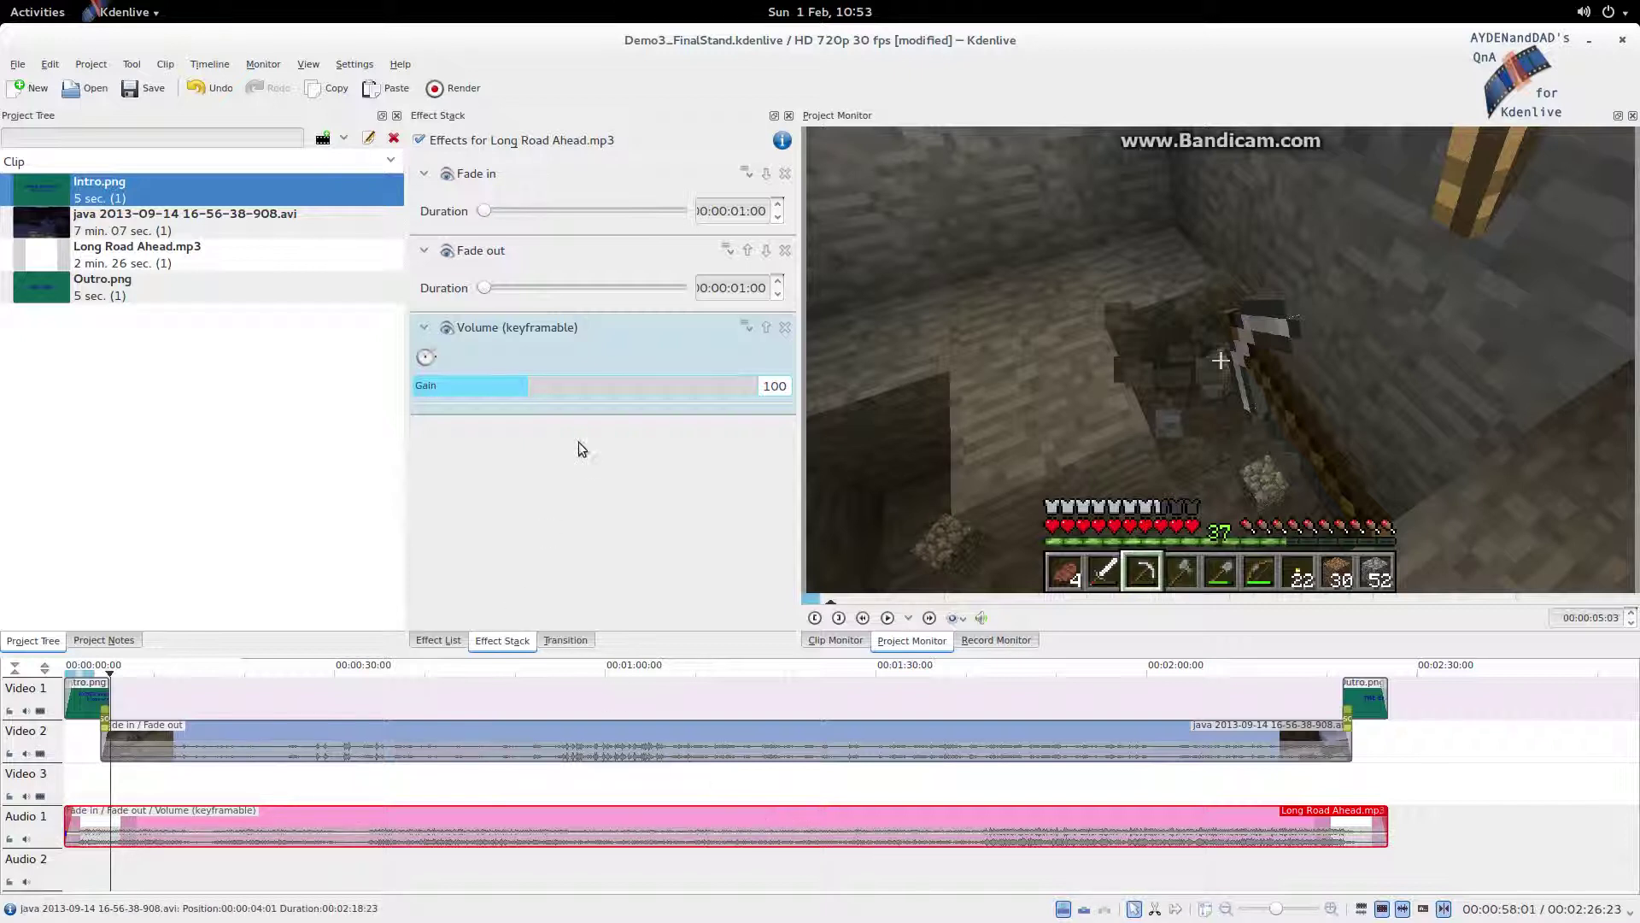
Set the music's volume gain to 80
drag(512, 386, 508, 388)
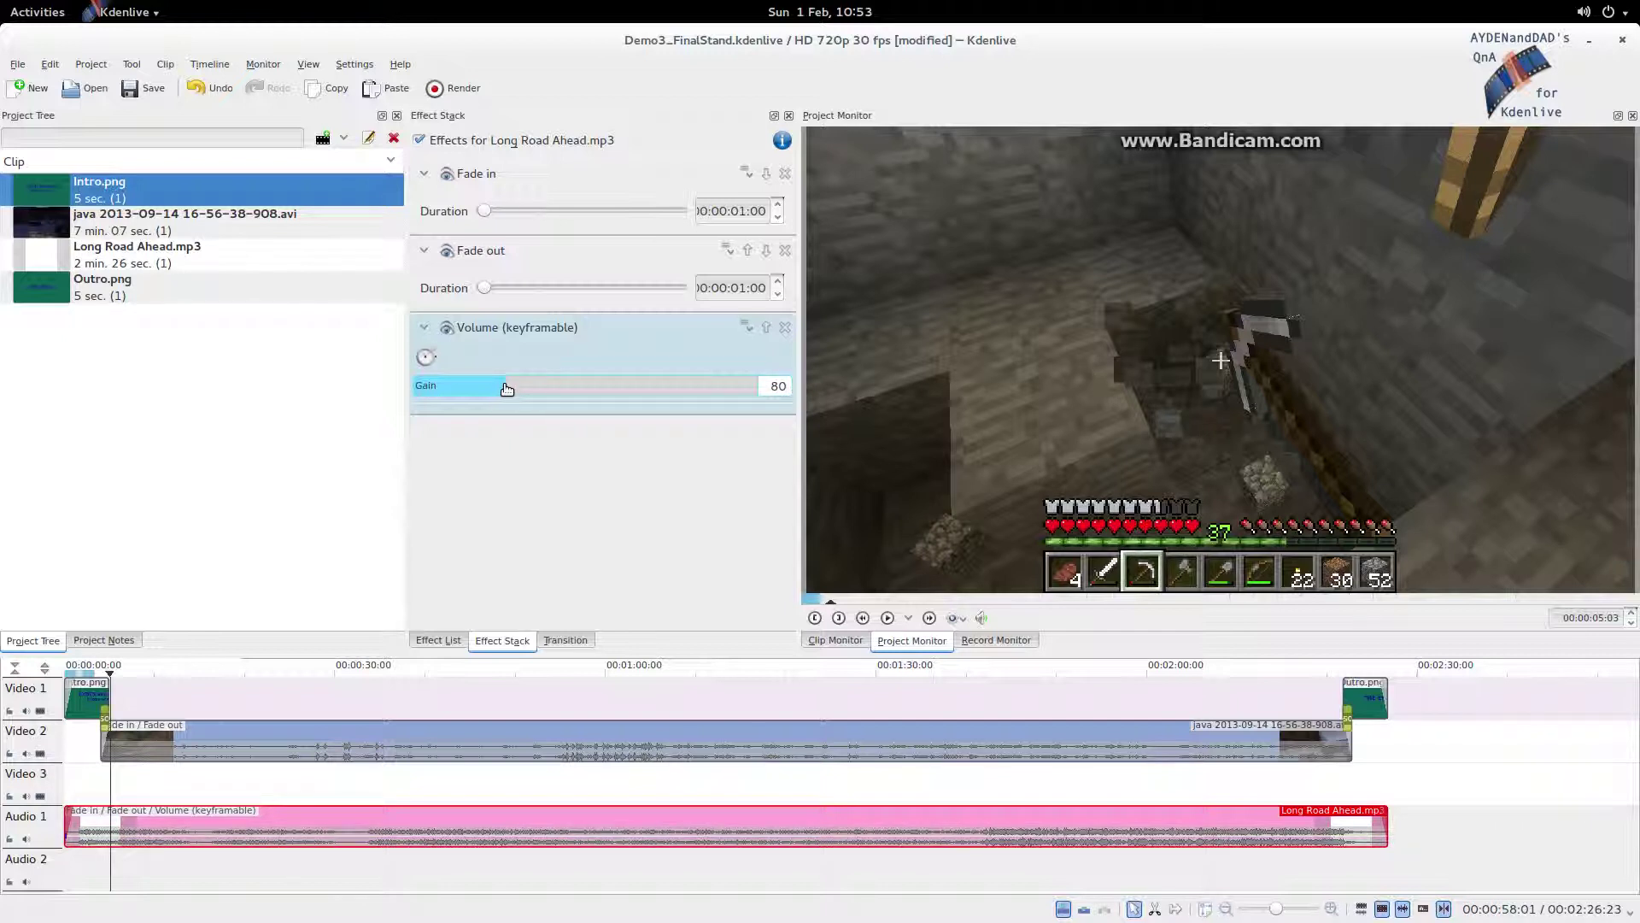
drag(507, 388, 547, 386)
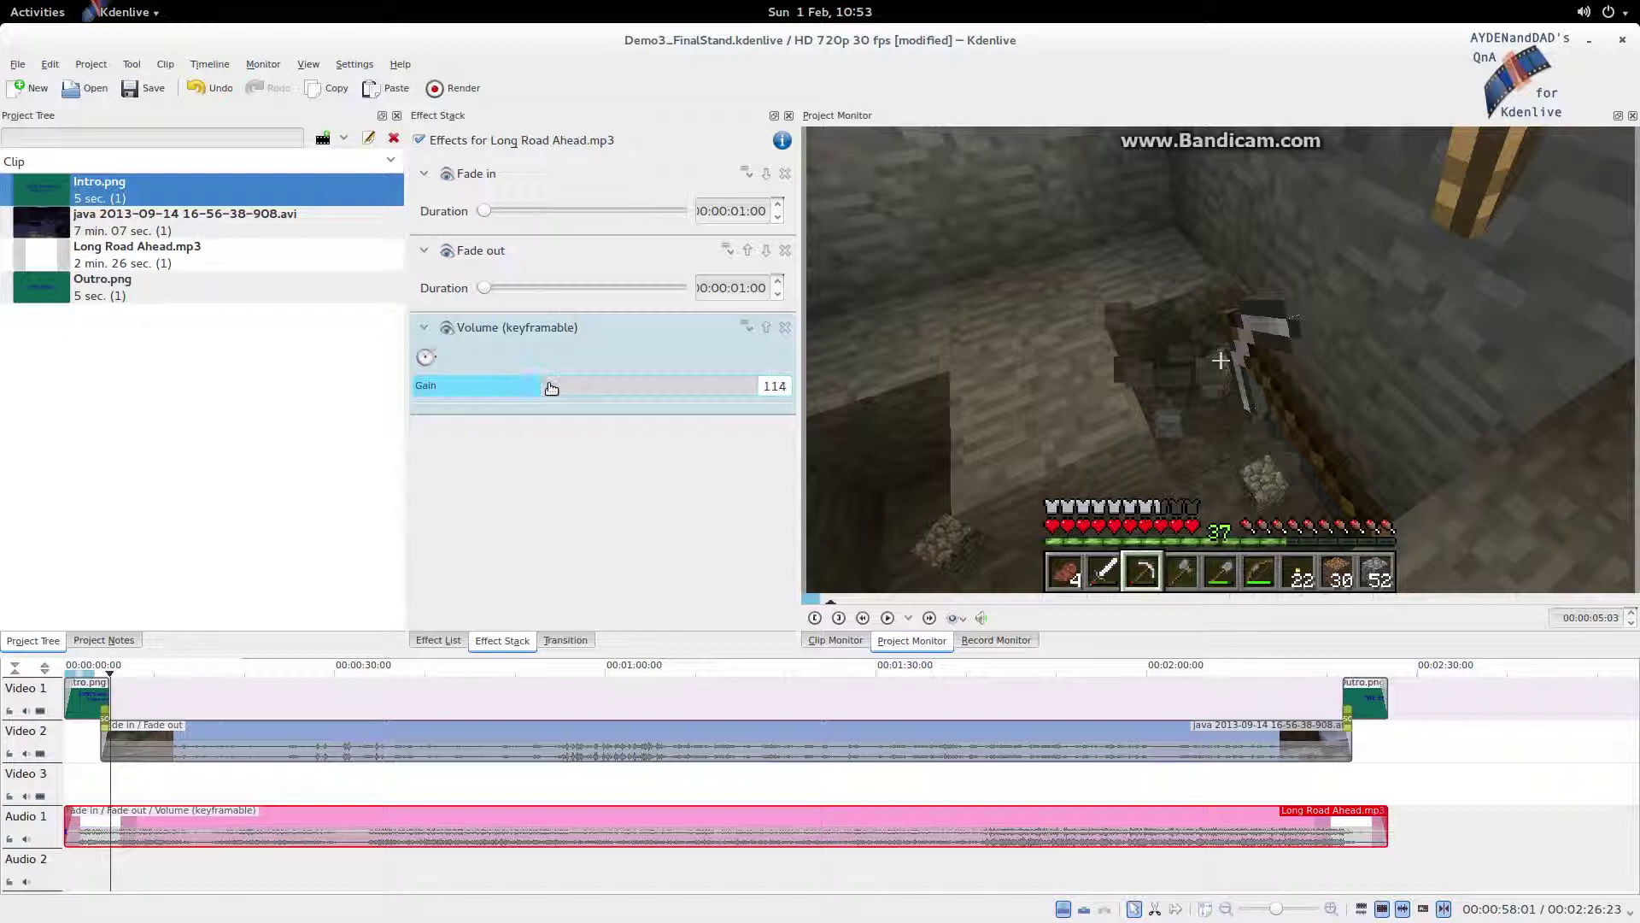
double_click(788, 385)
text(80)
key(Return)
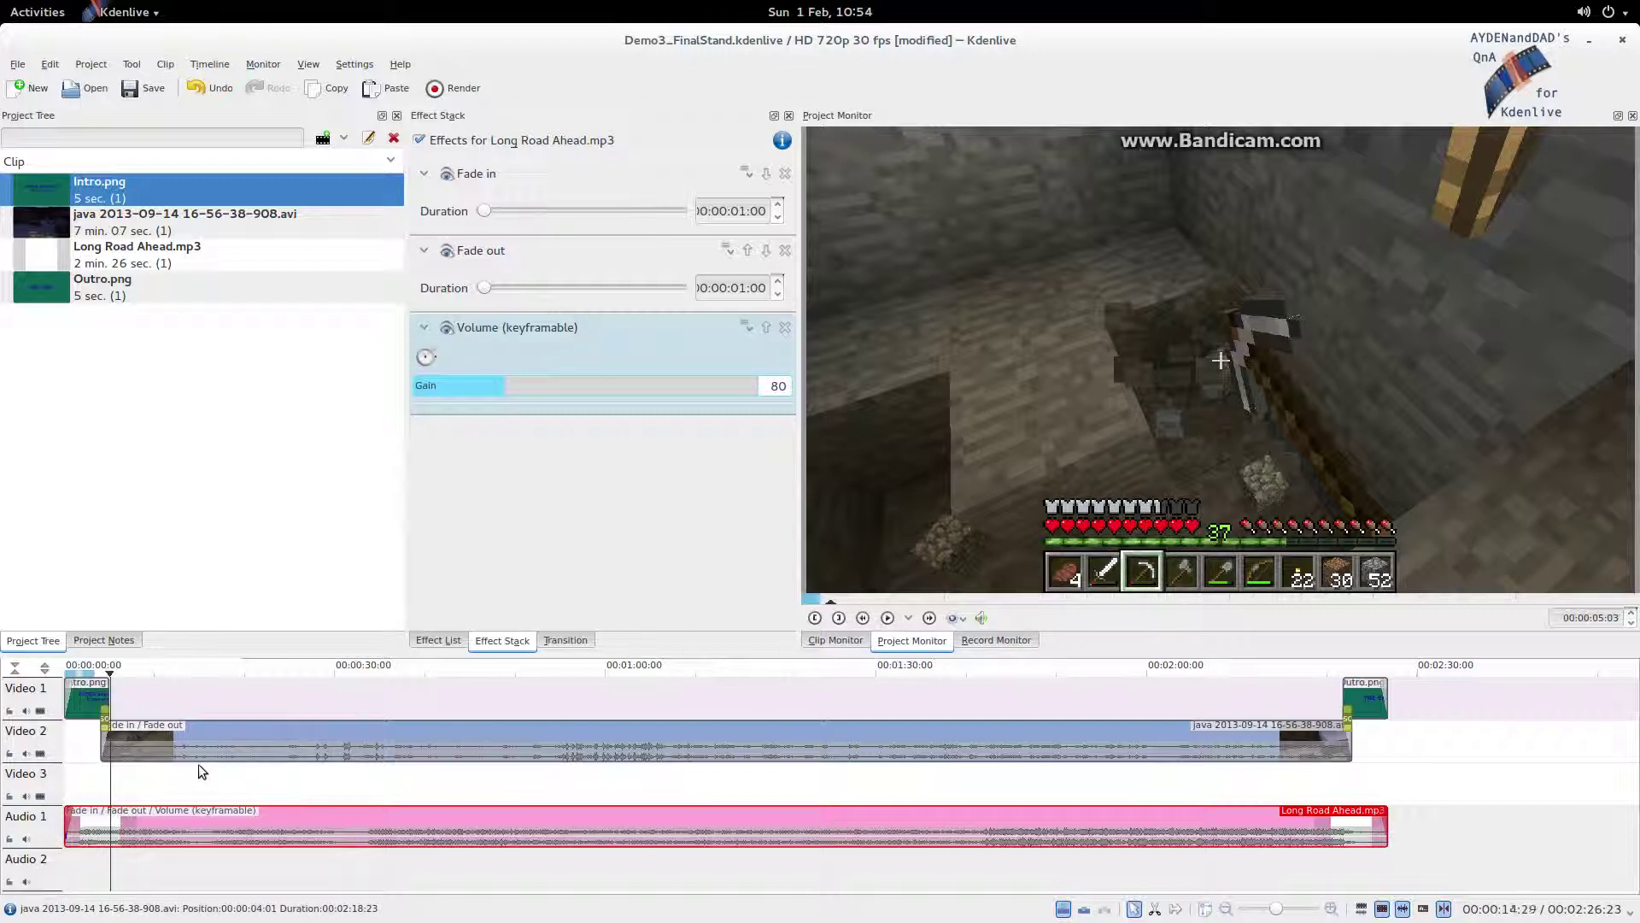
Preview the edit from the intro, then select the gameplay java clip
click(72, 782)
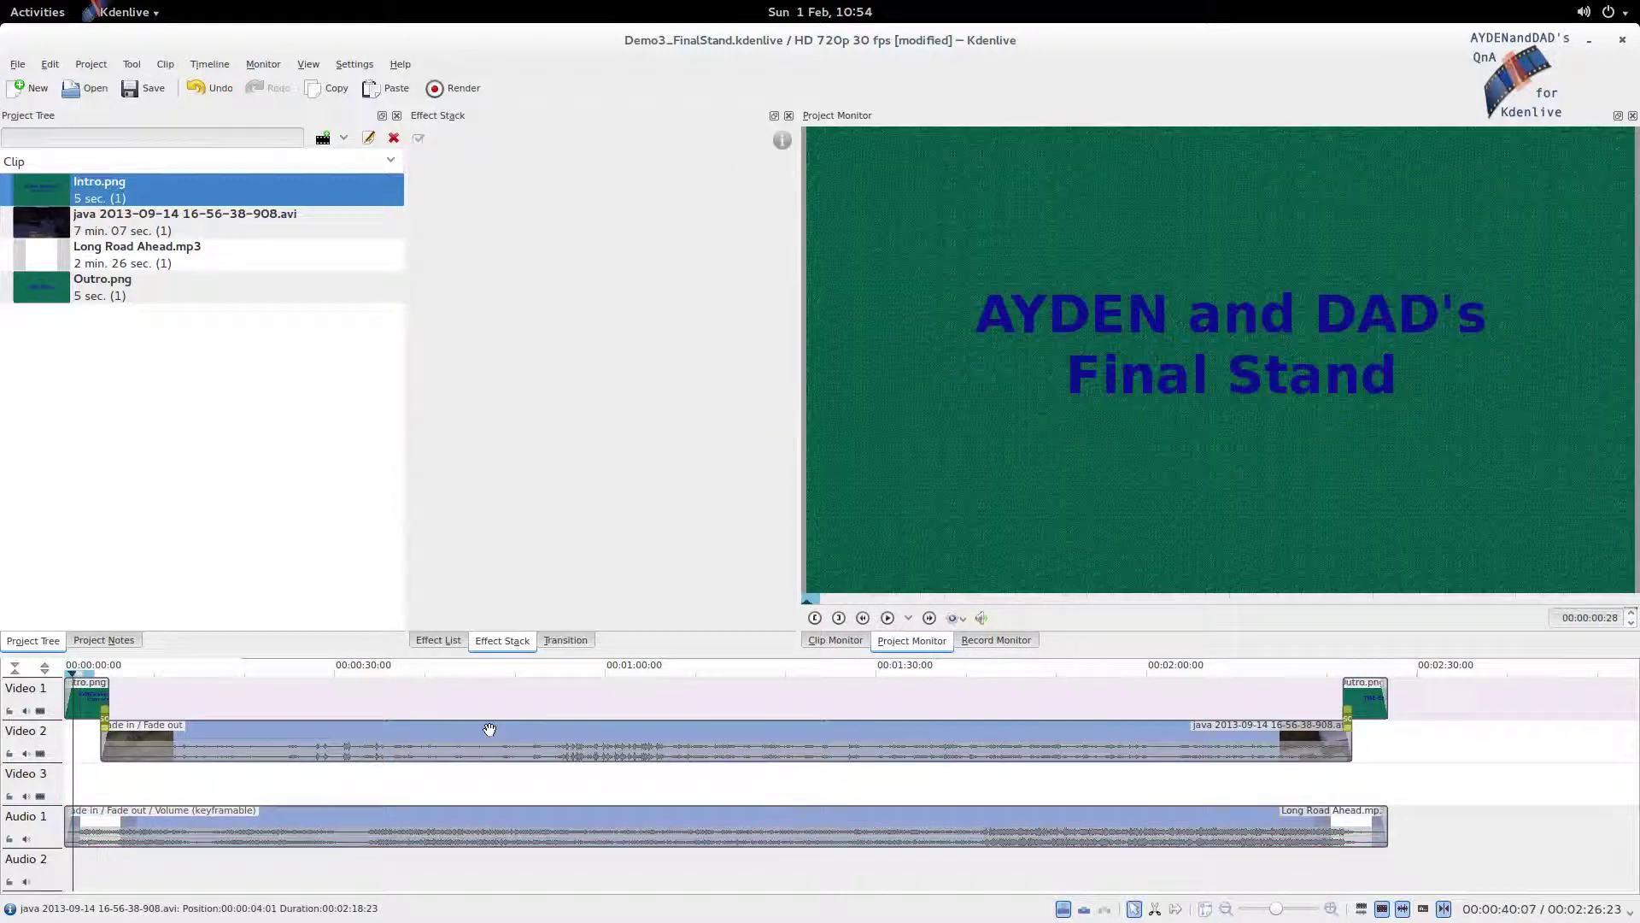
click(888, 618)
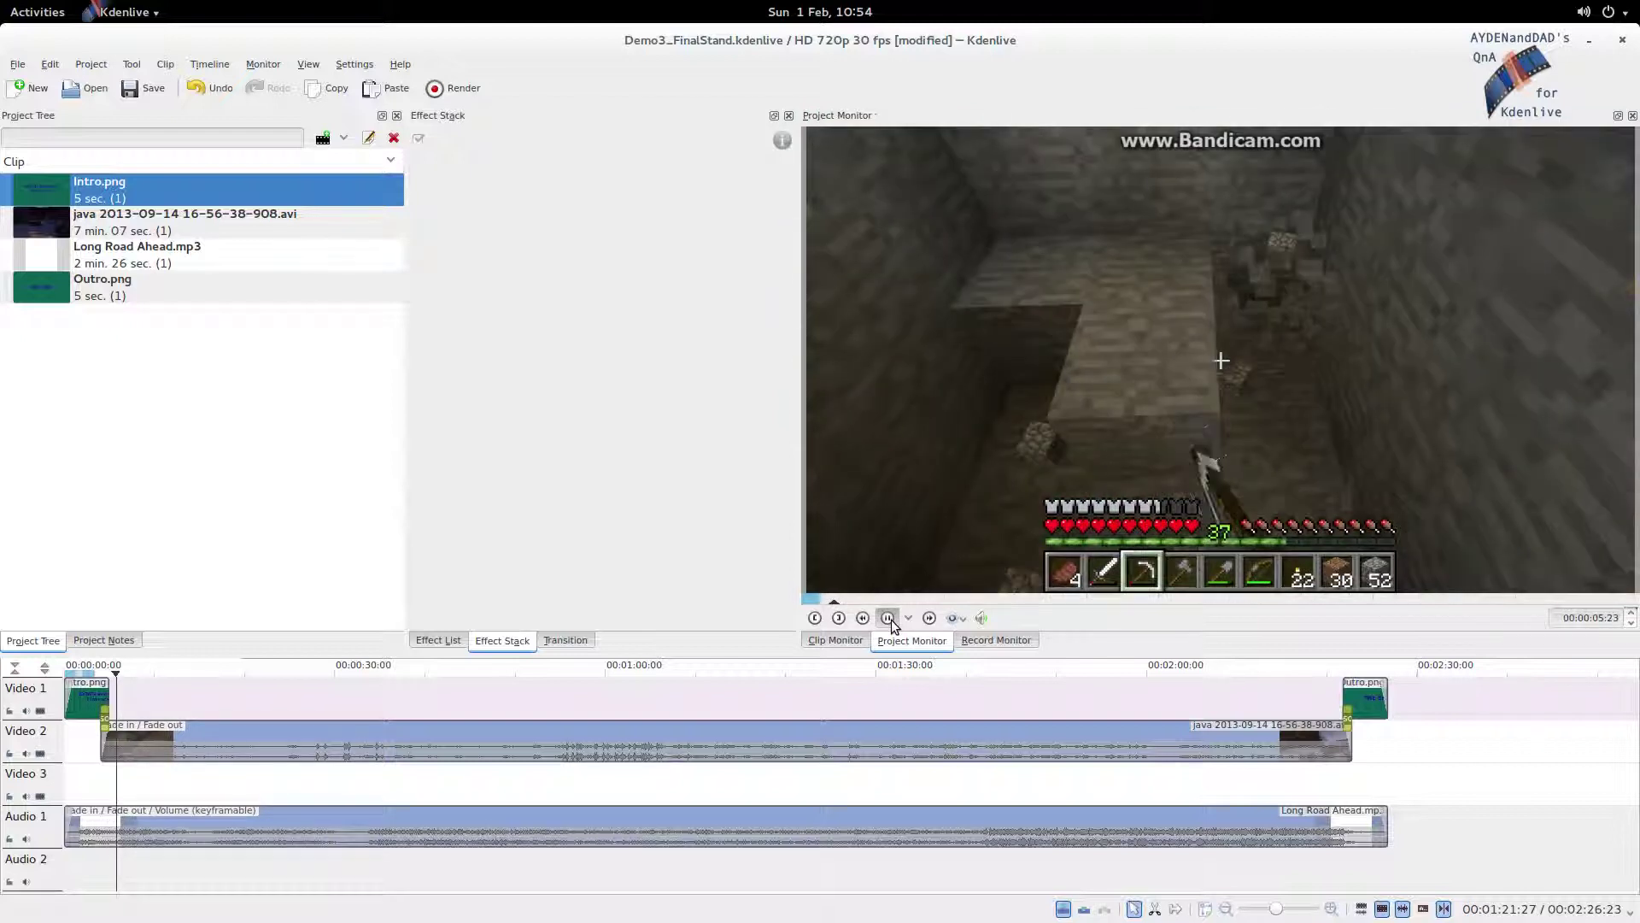
click(890, 618)
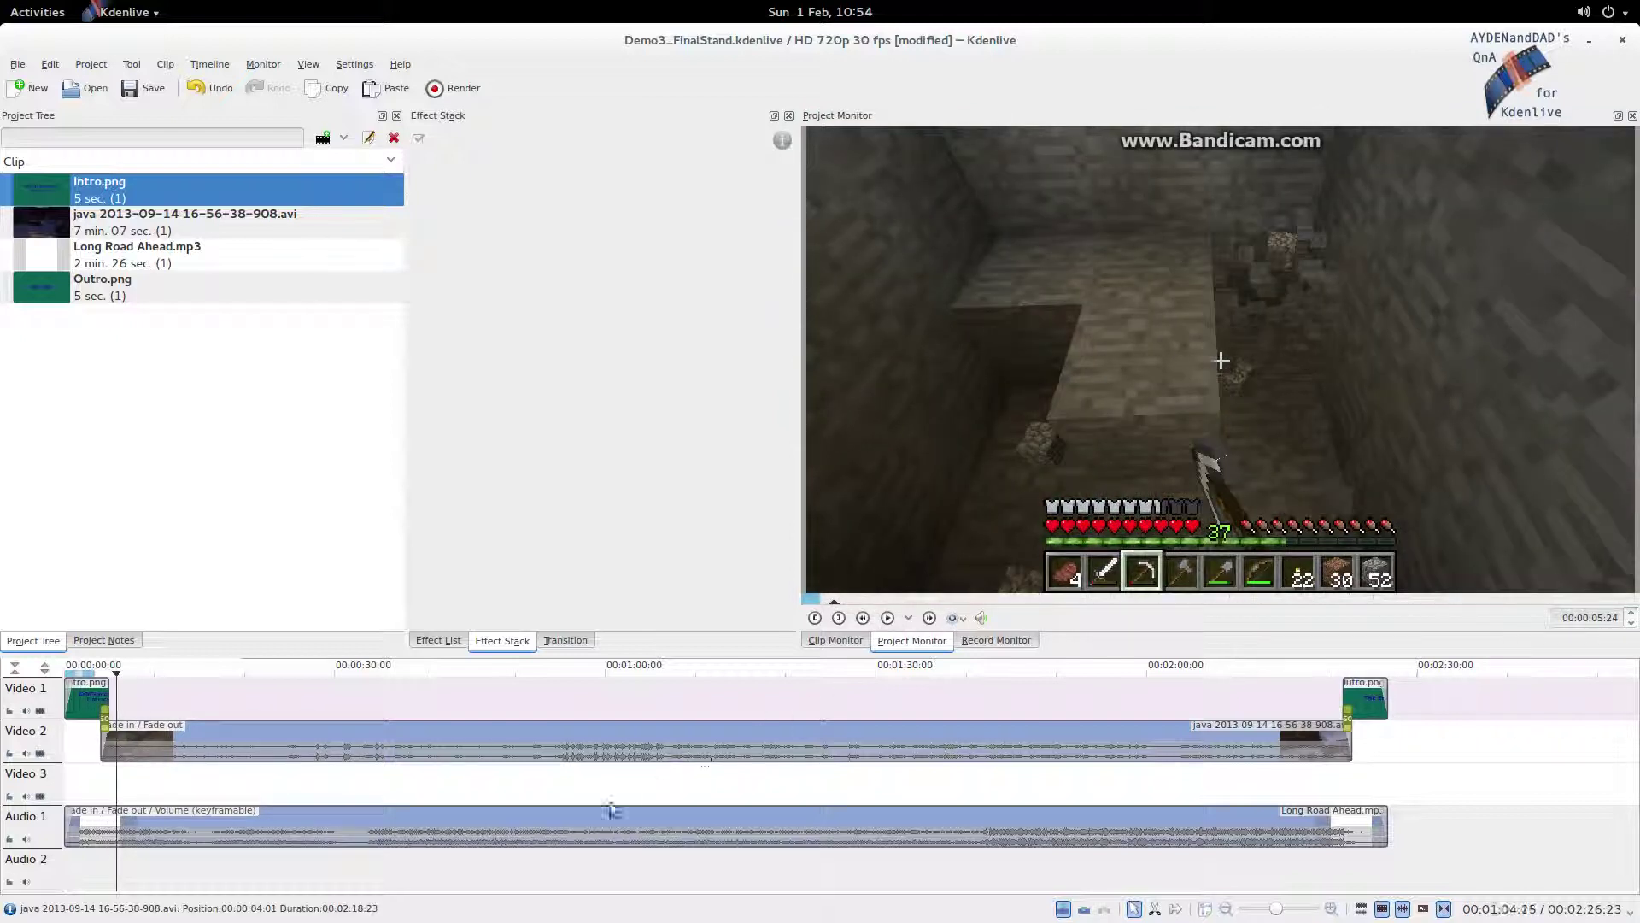
click(621, 742)
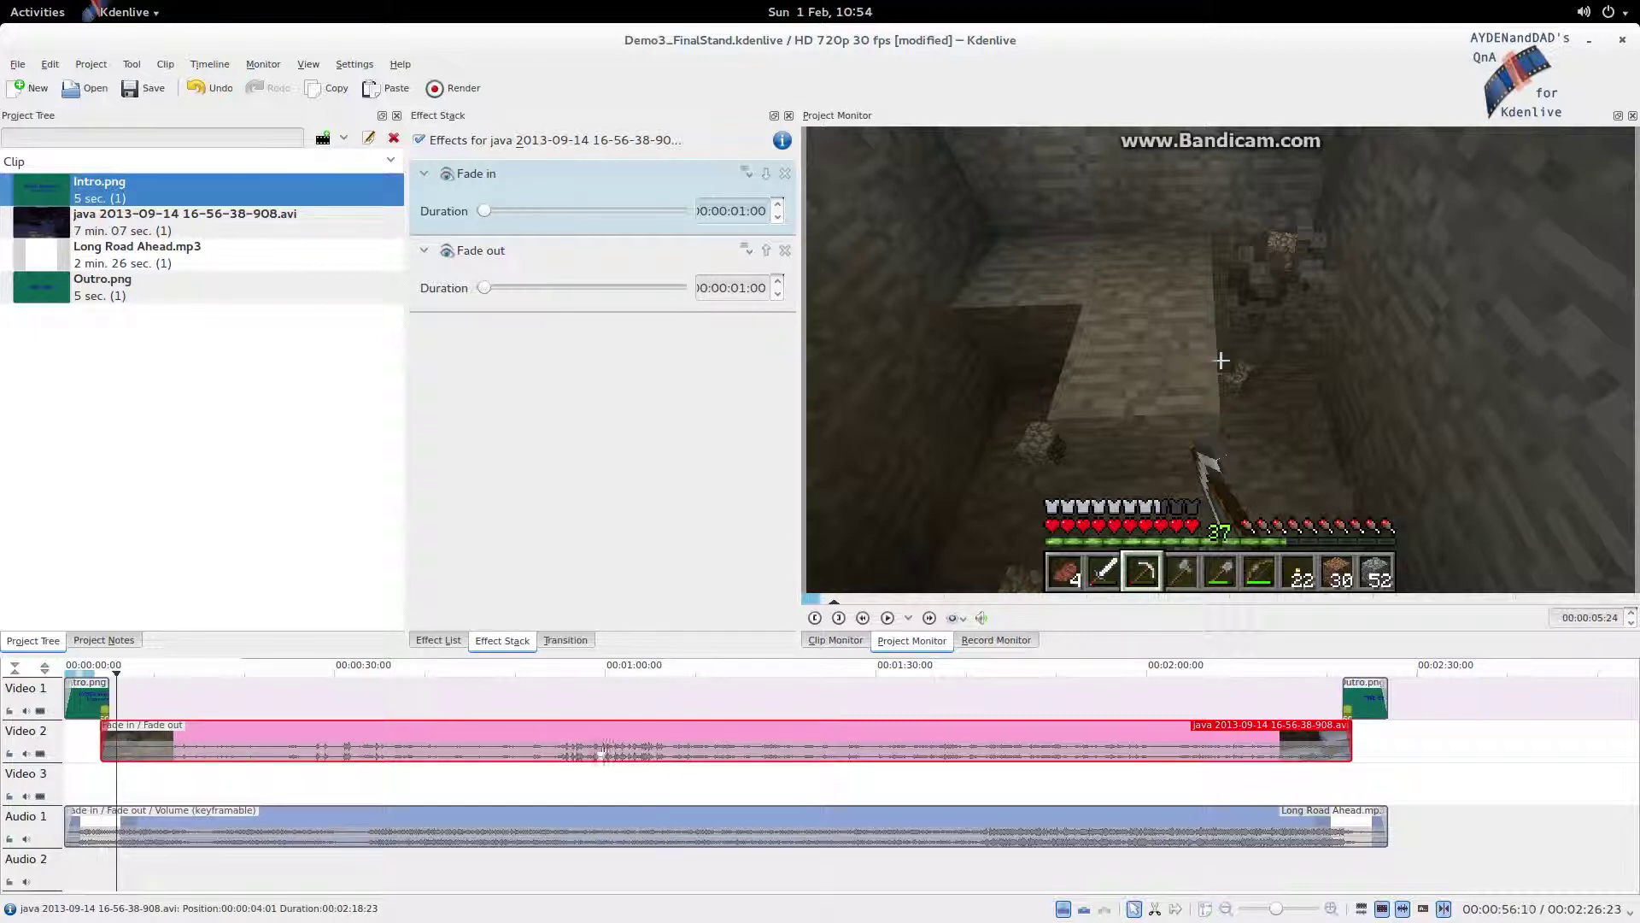
Preview from the crafting scene near 00:00:55 and reselect the gameplay java clip
click(566, 777)
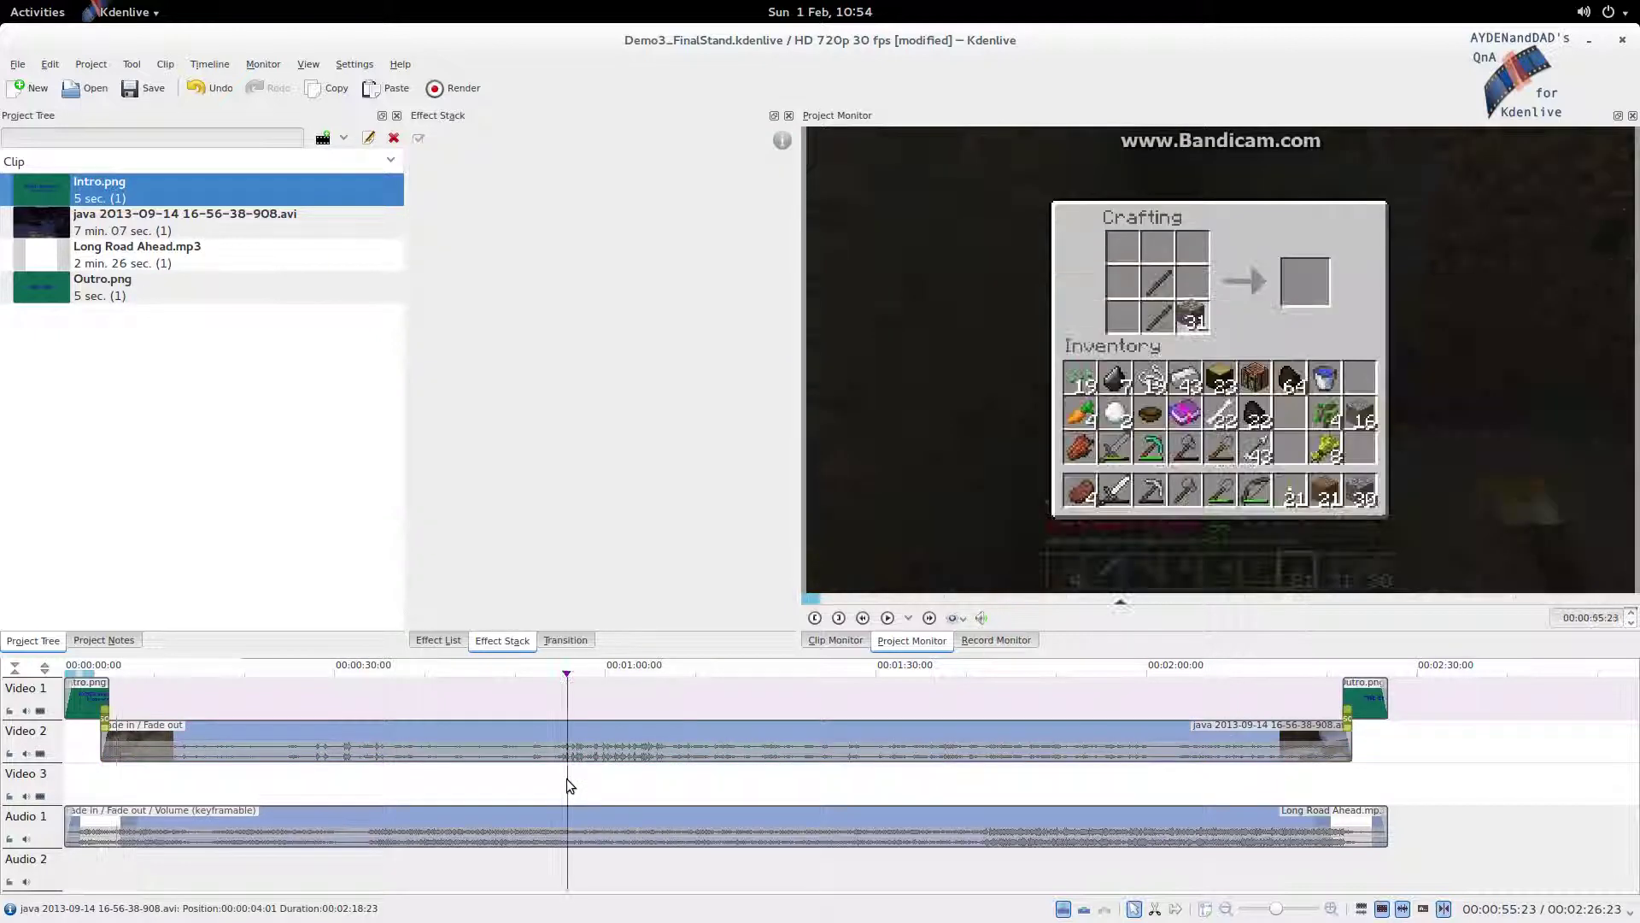
click(889, 619)
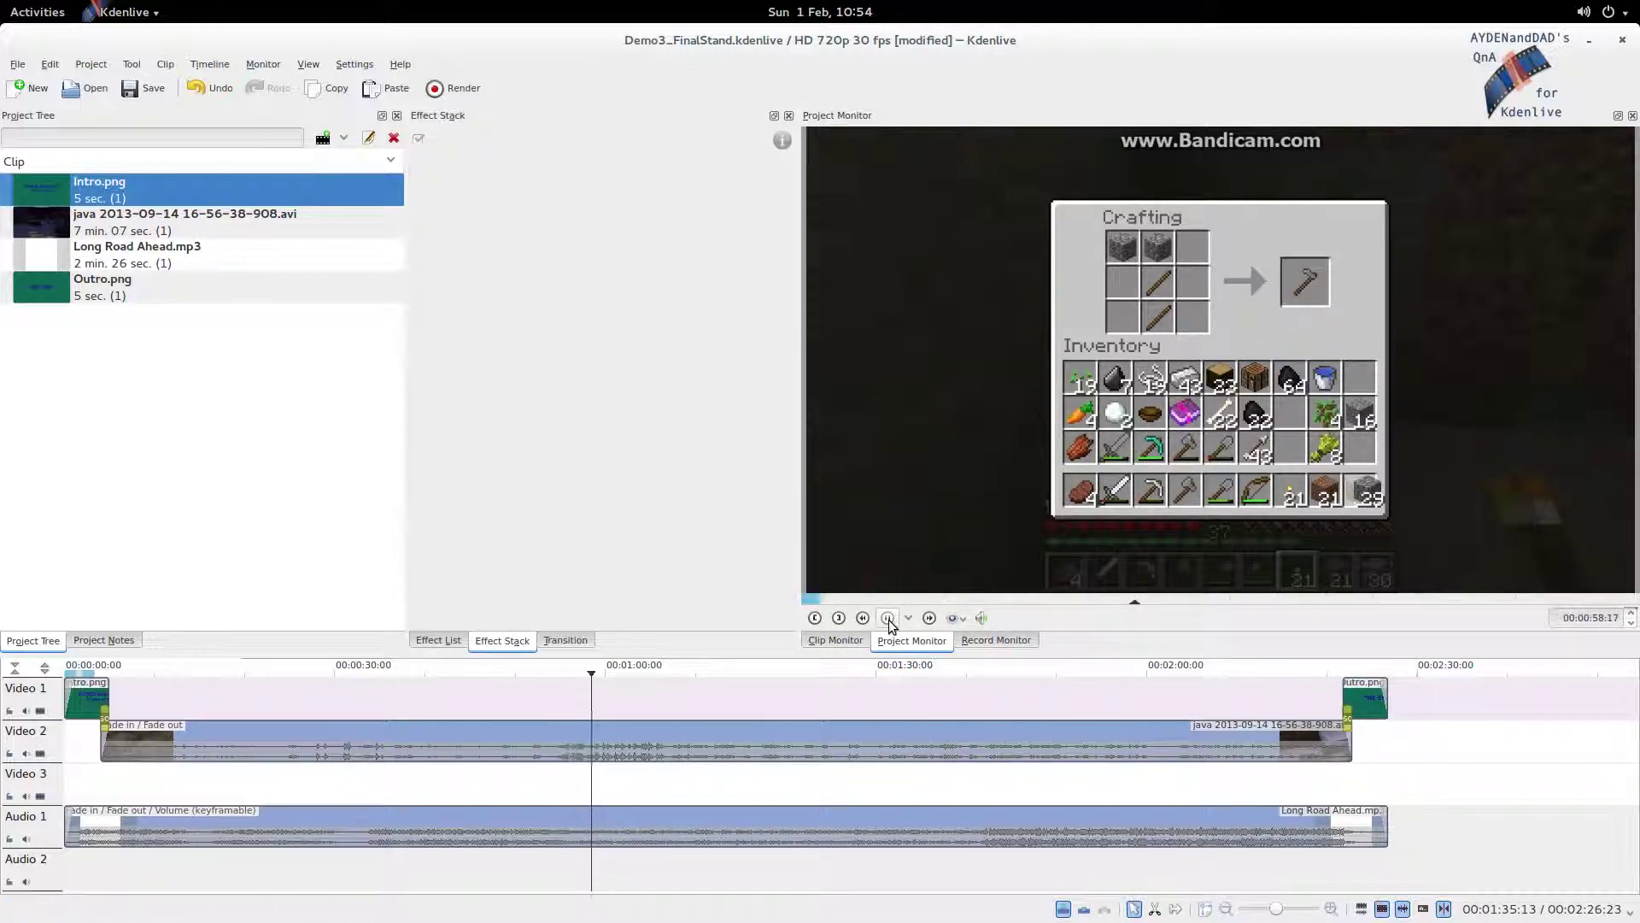
click(889, 618)
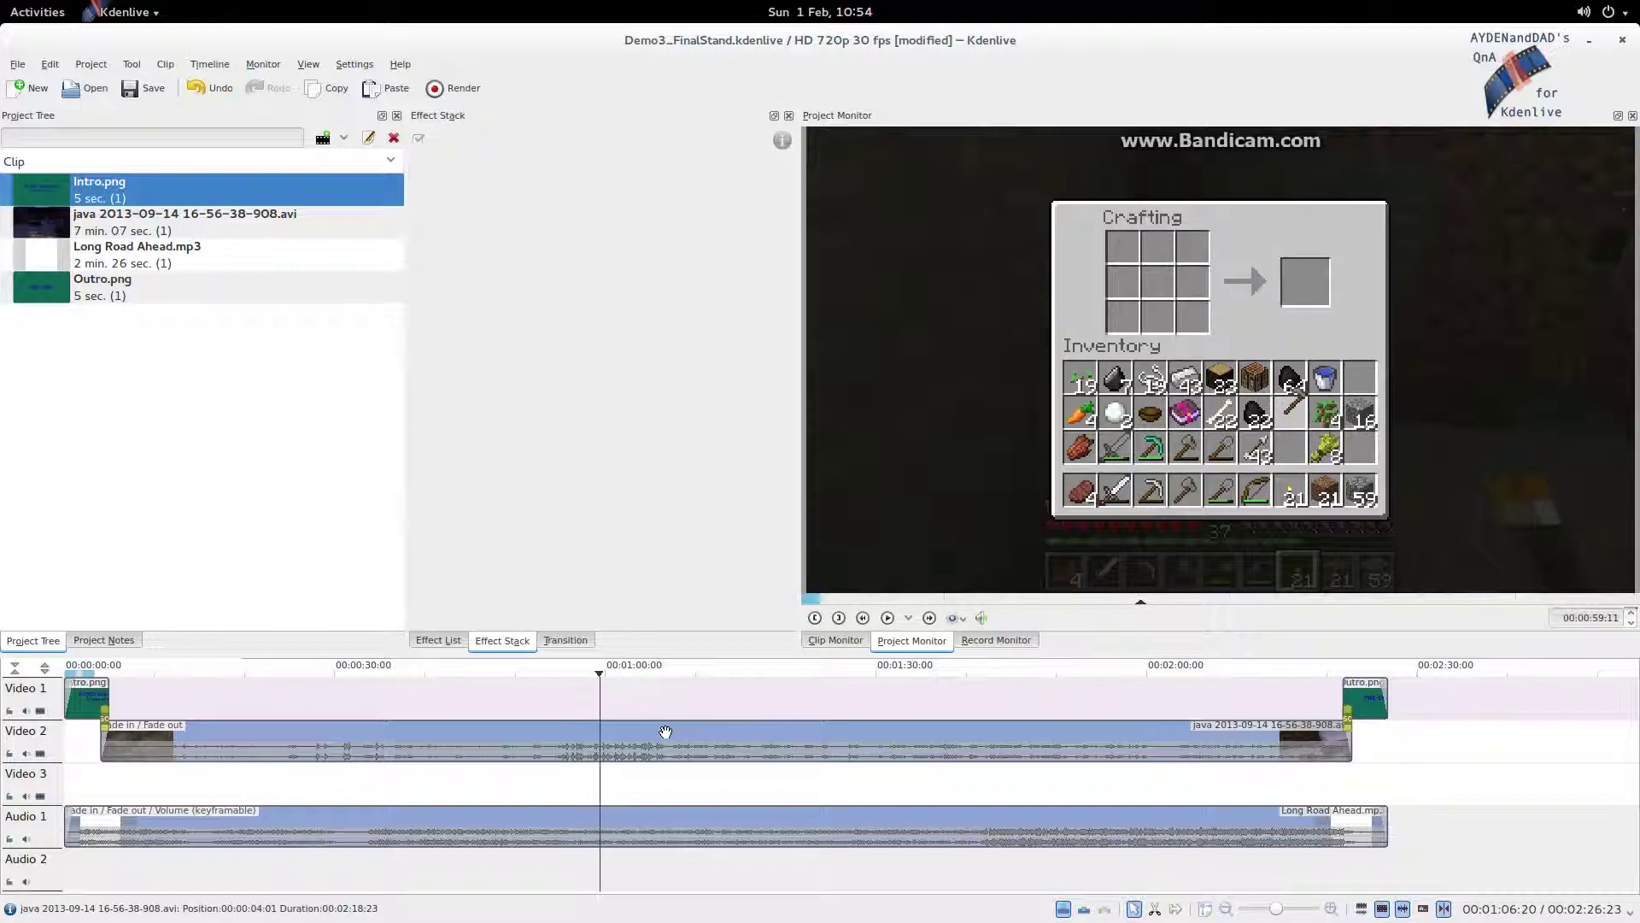
click(660, 744)
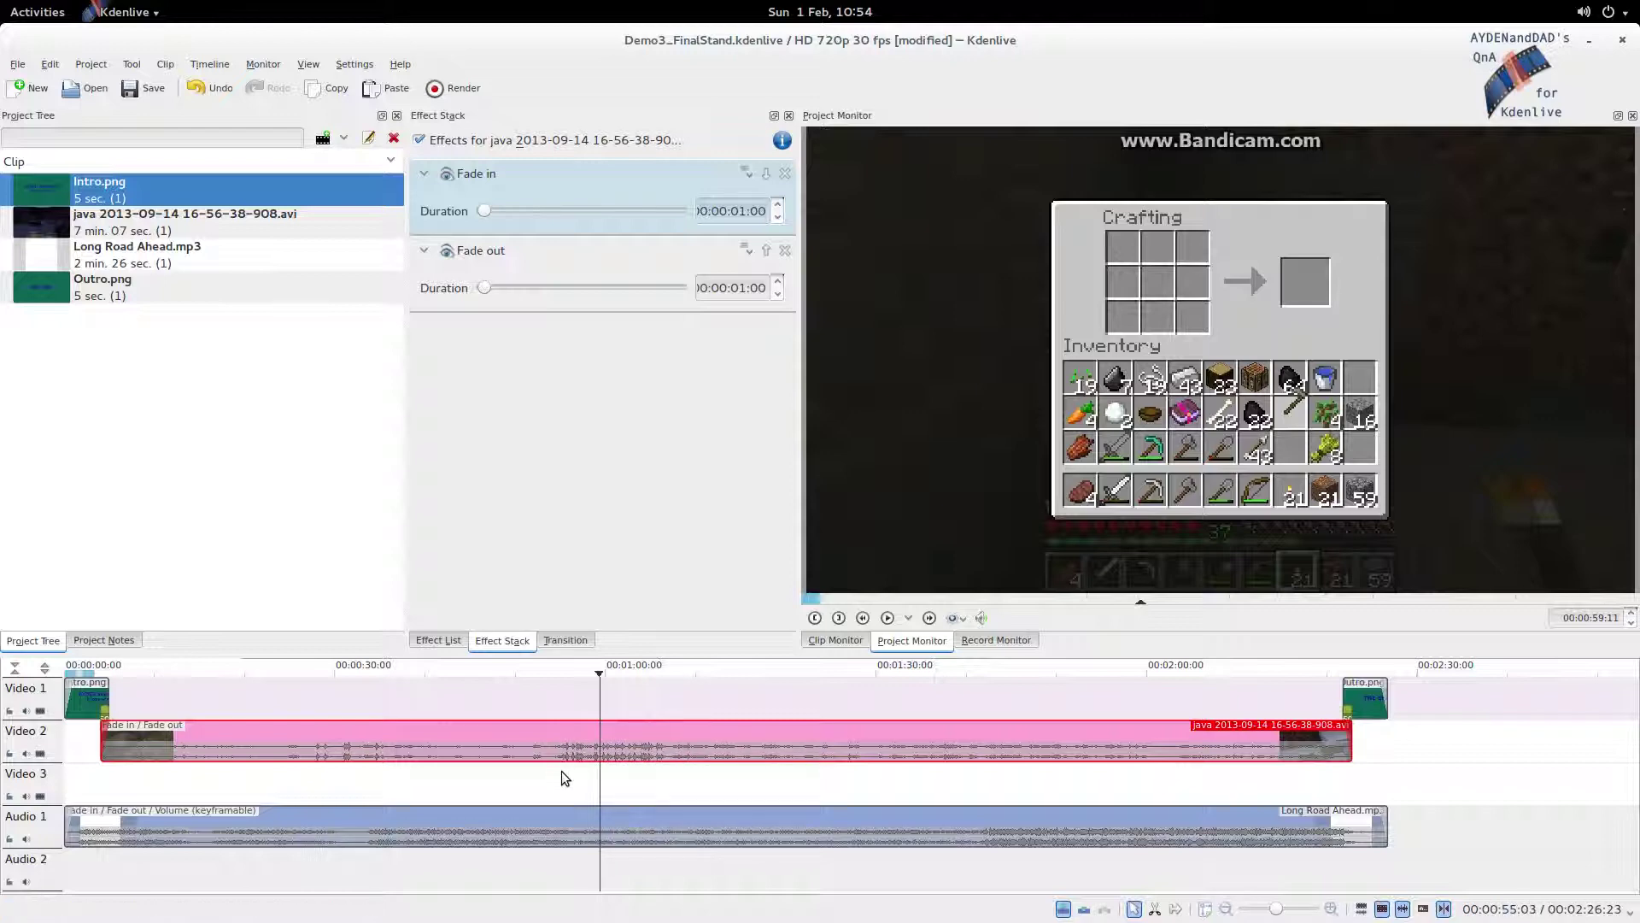
Move the playhead to about 1:07 and apply Volume (keyframable) to the gameplay java clip
mouse_move(556, 770)
mouse_down()
mouse_move(672, 774)
mouse_move(564, 786)
mouse_up()
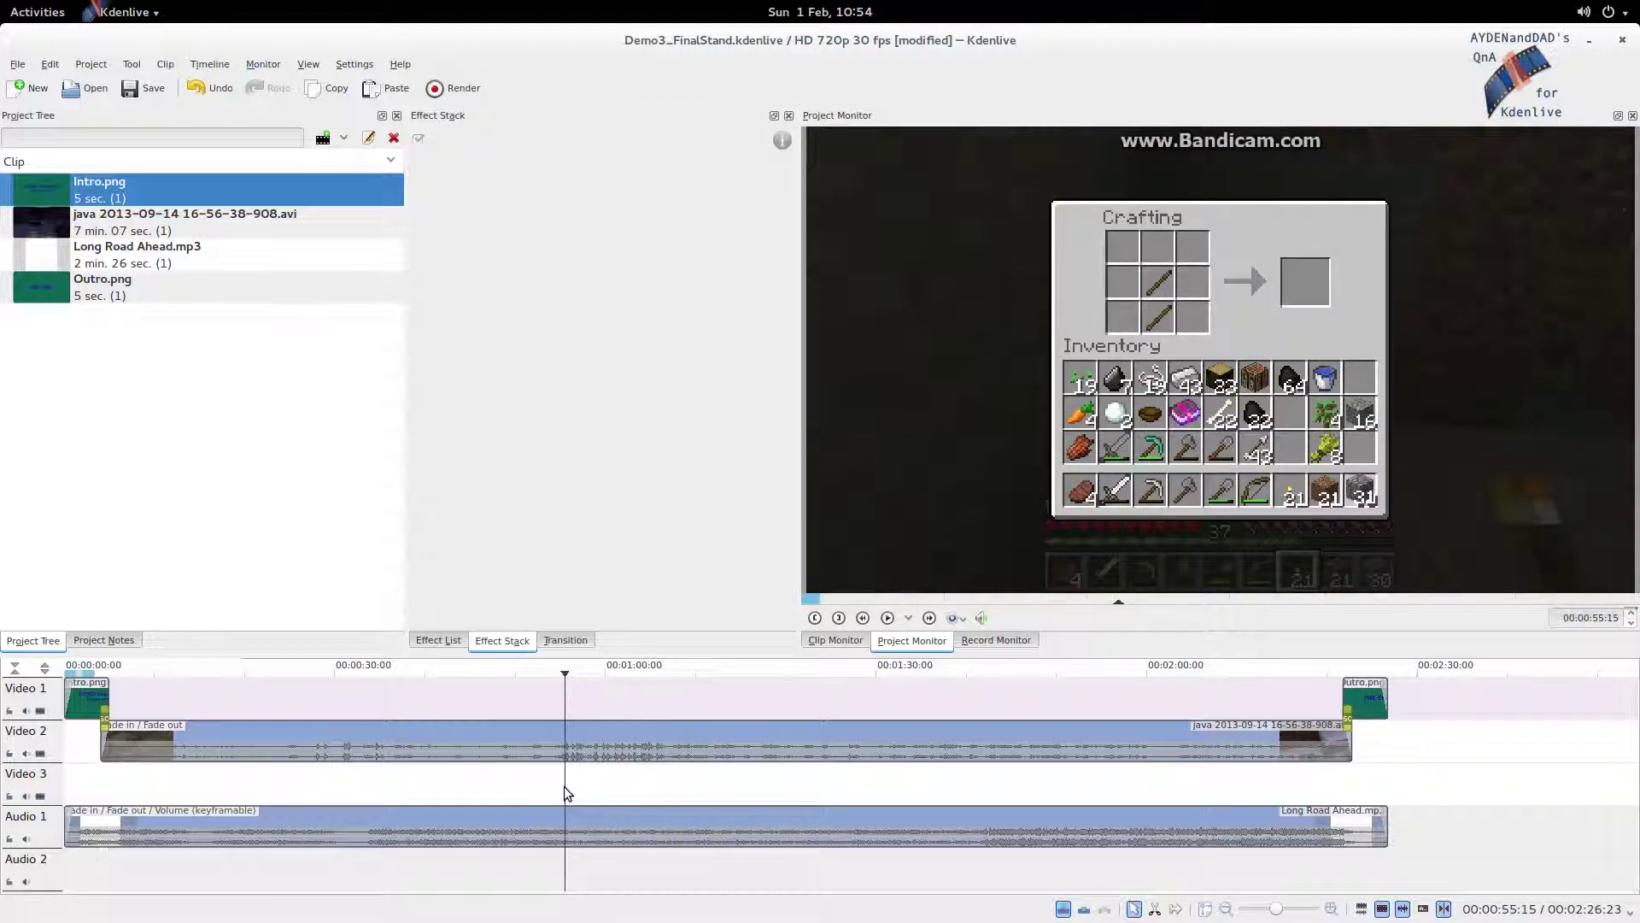
click(630, 730)
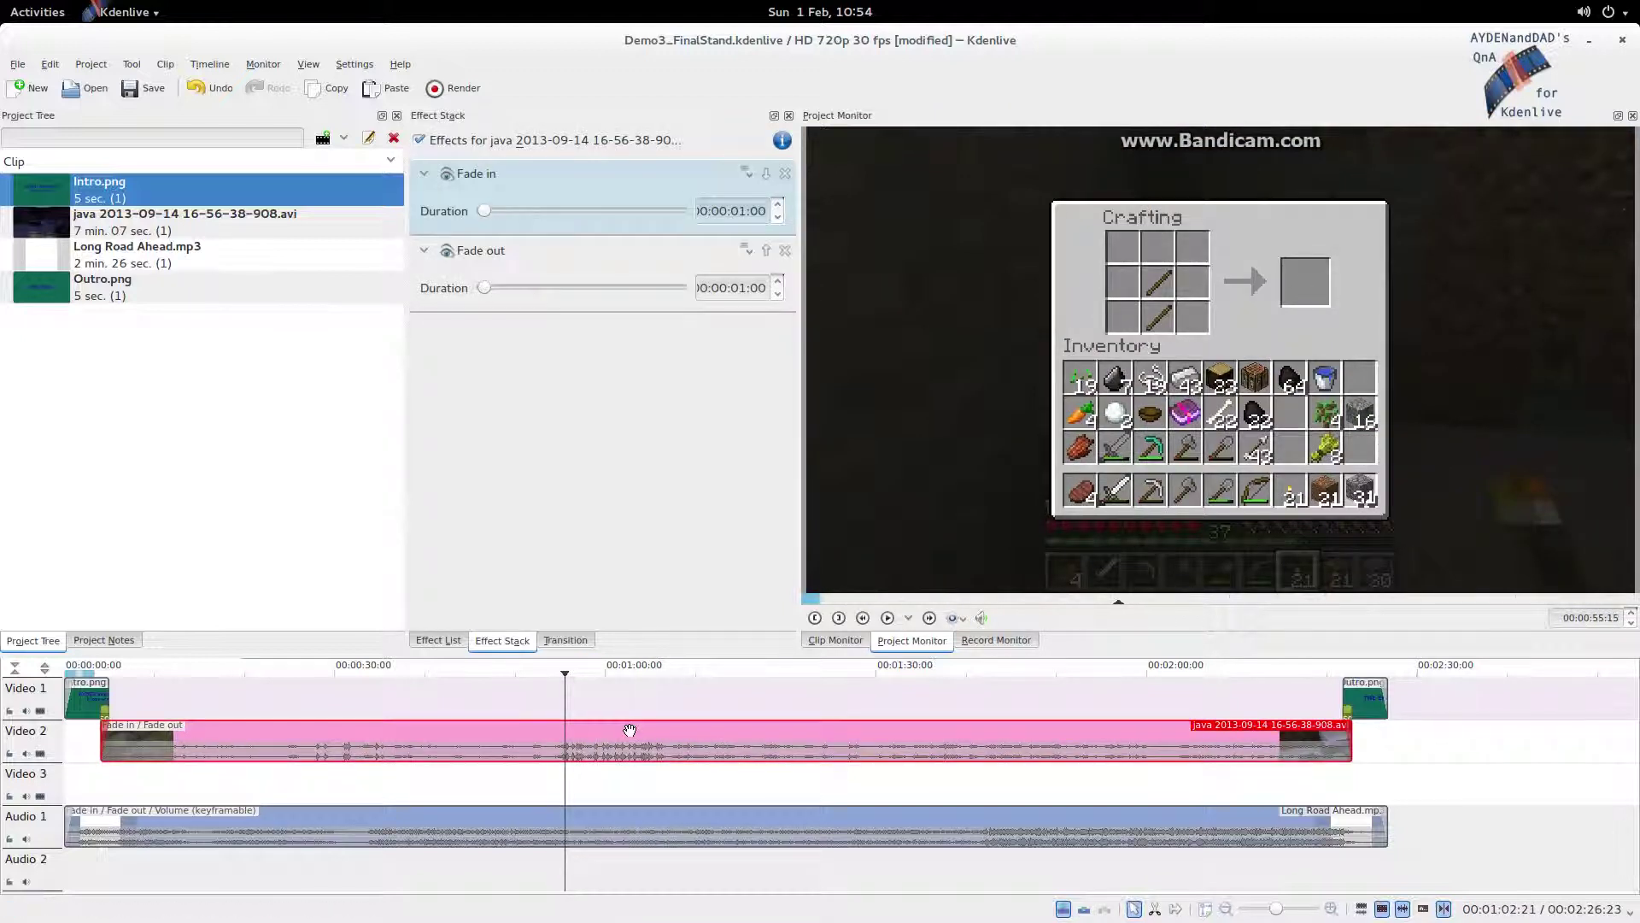
click(424, 642)
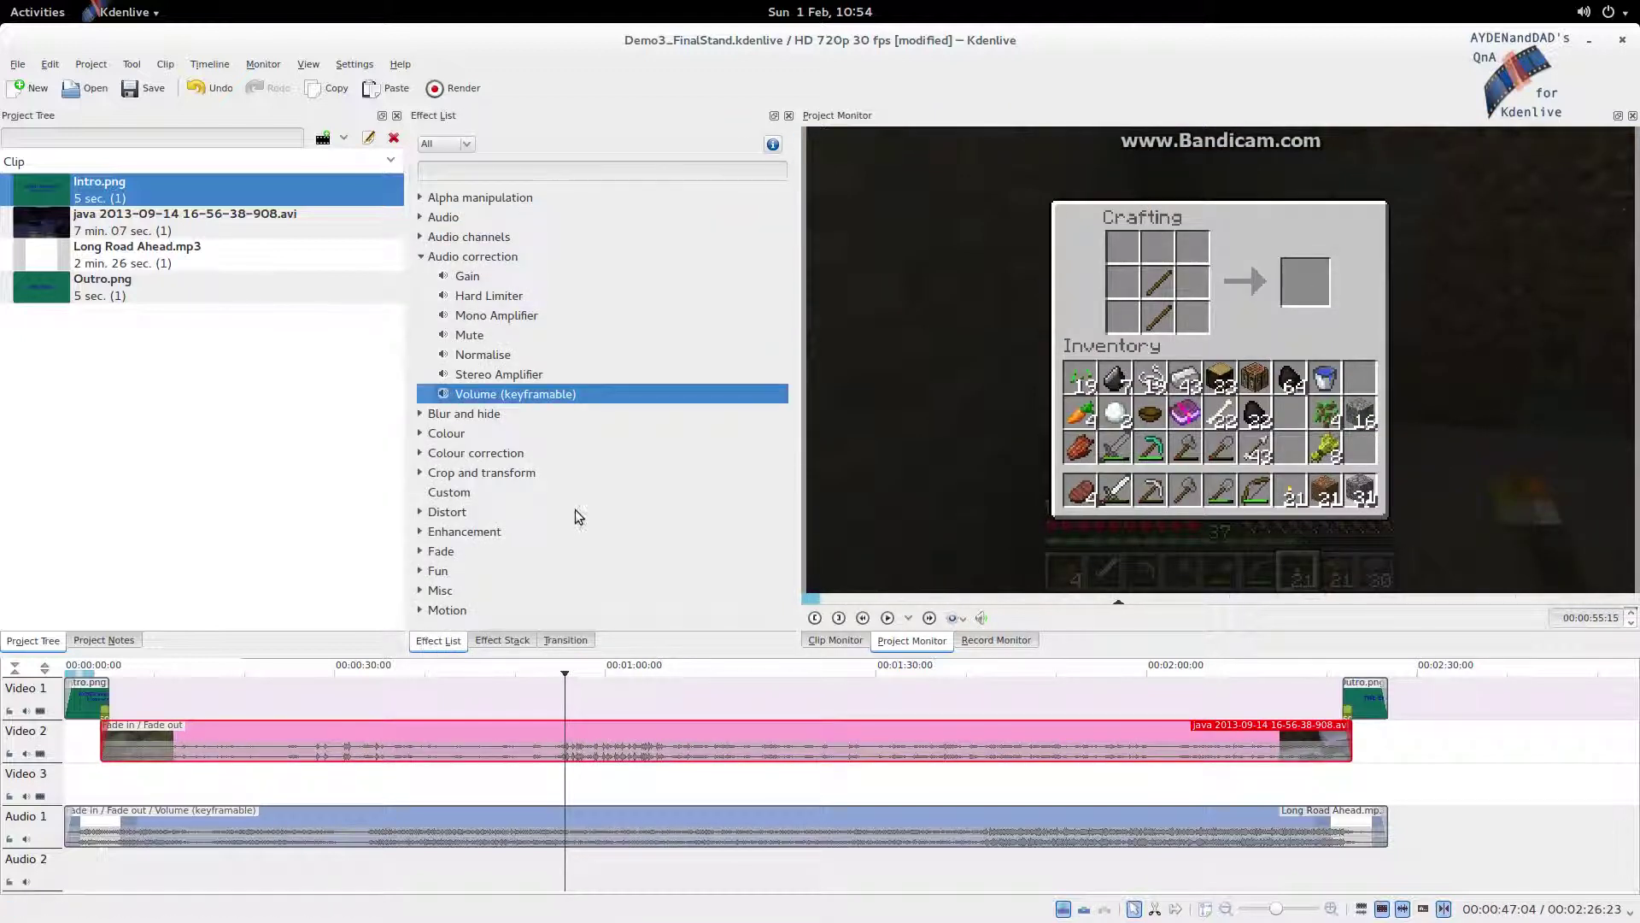
double_click(487, 395)
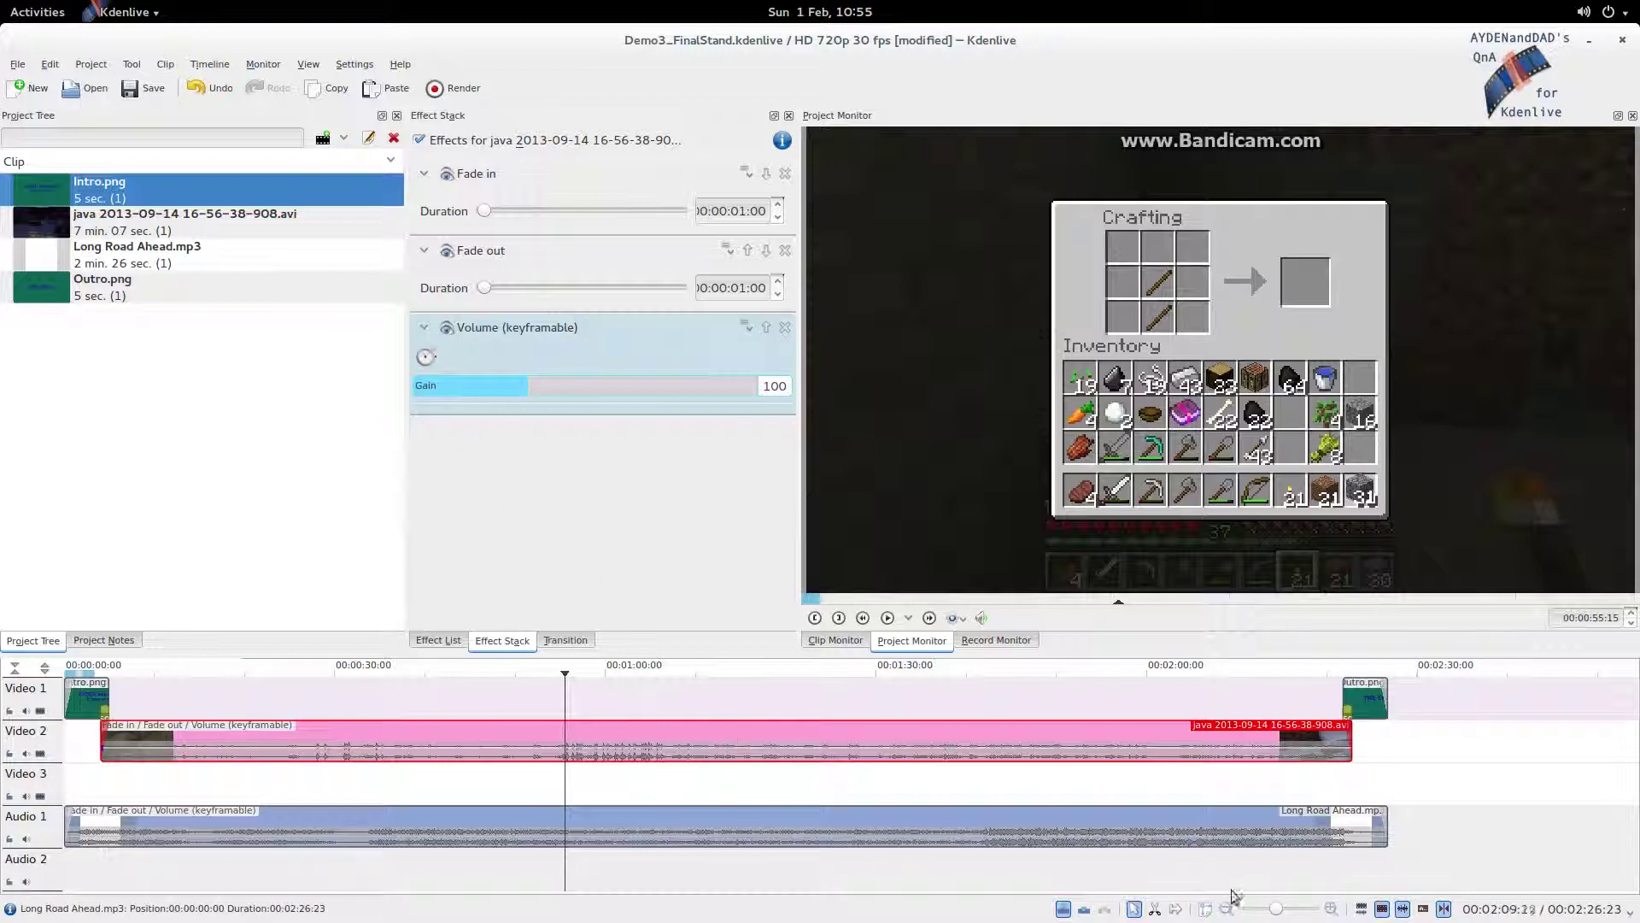
Zoom the timeline fully in and step between 00:00:55:14 and 00:00:55:19, settling on 00:00:55:17
drag(1275, 910, 1315, 911)
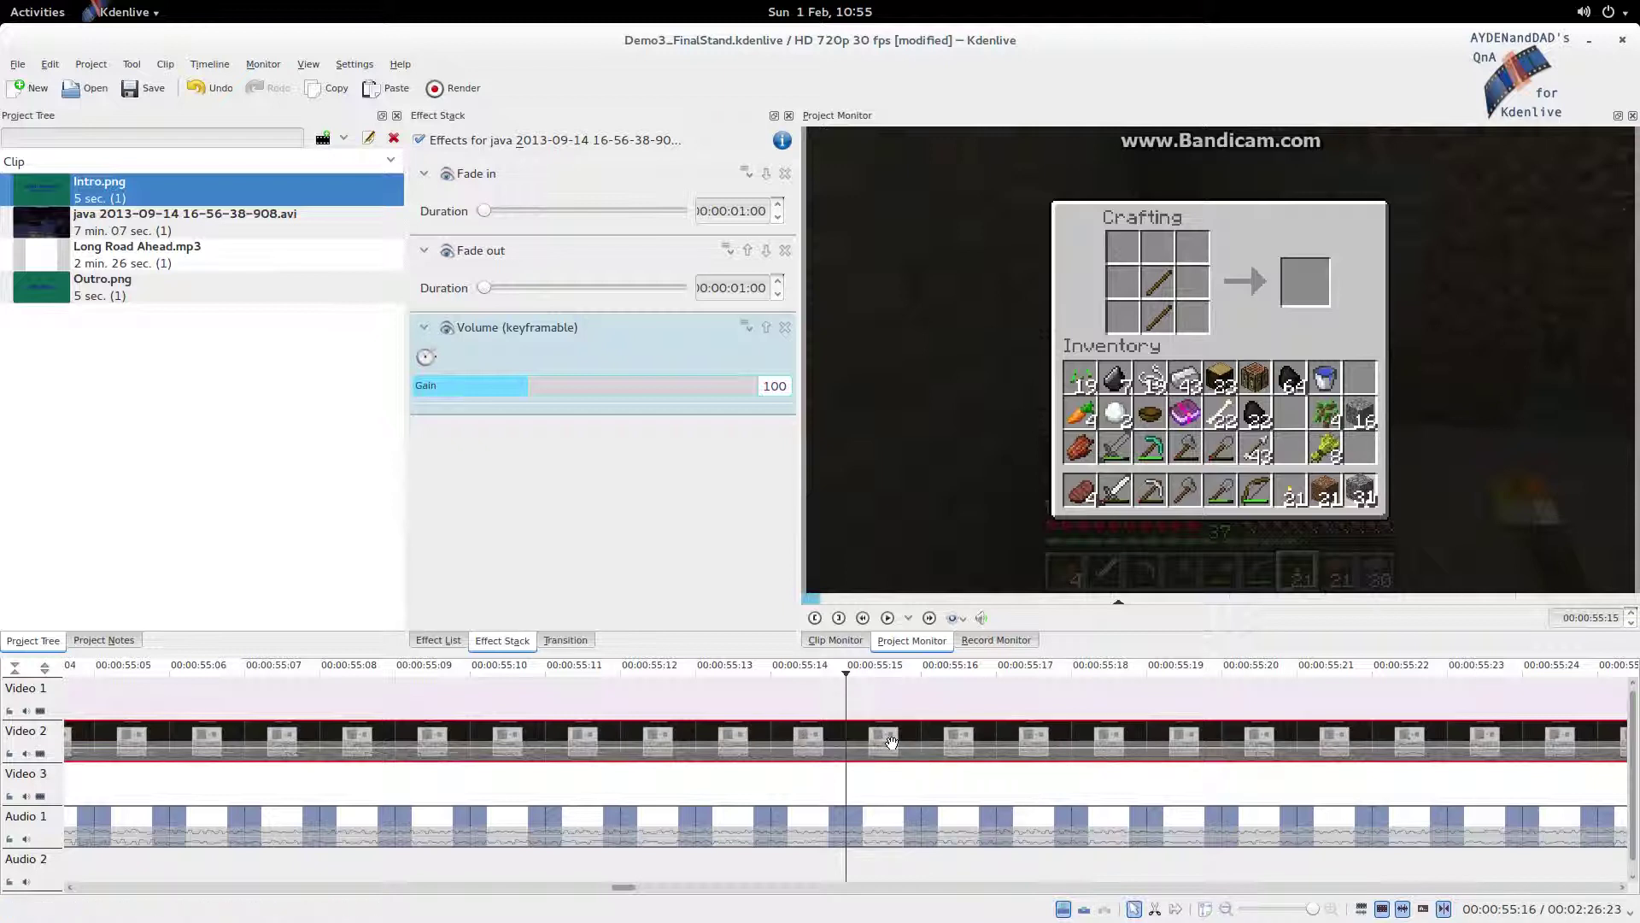
key(Right)
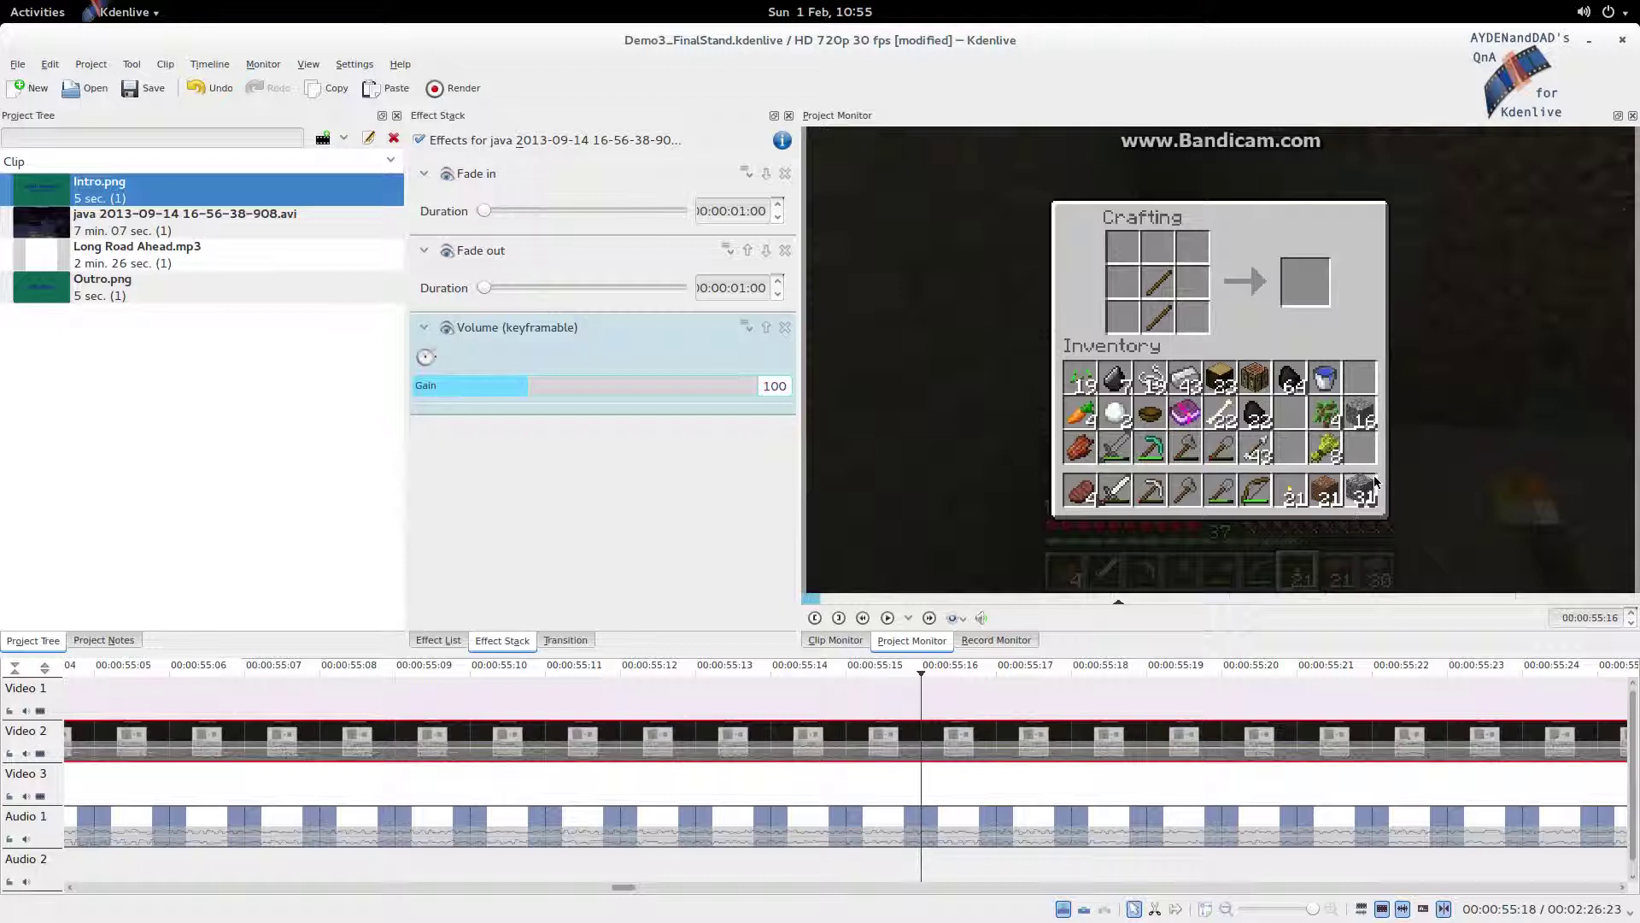
key(Left)
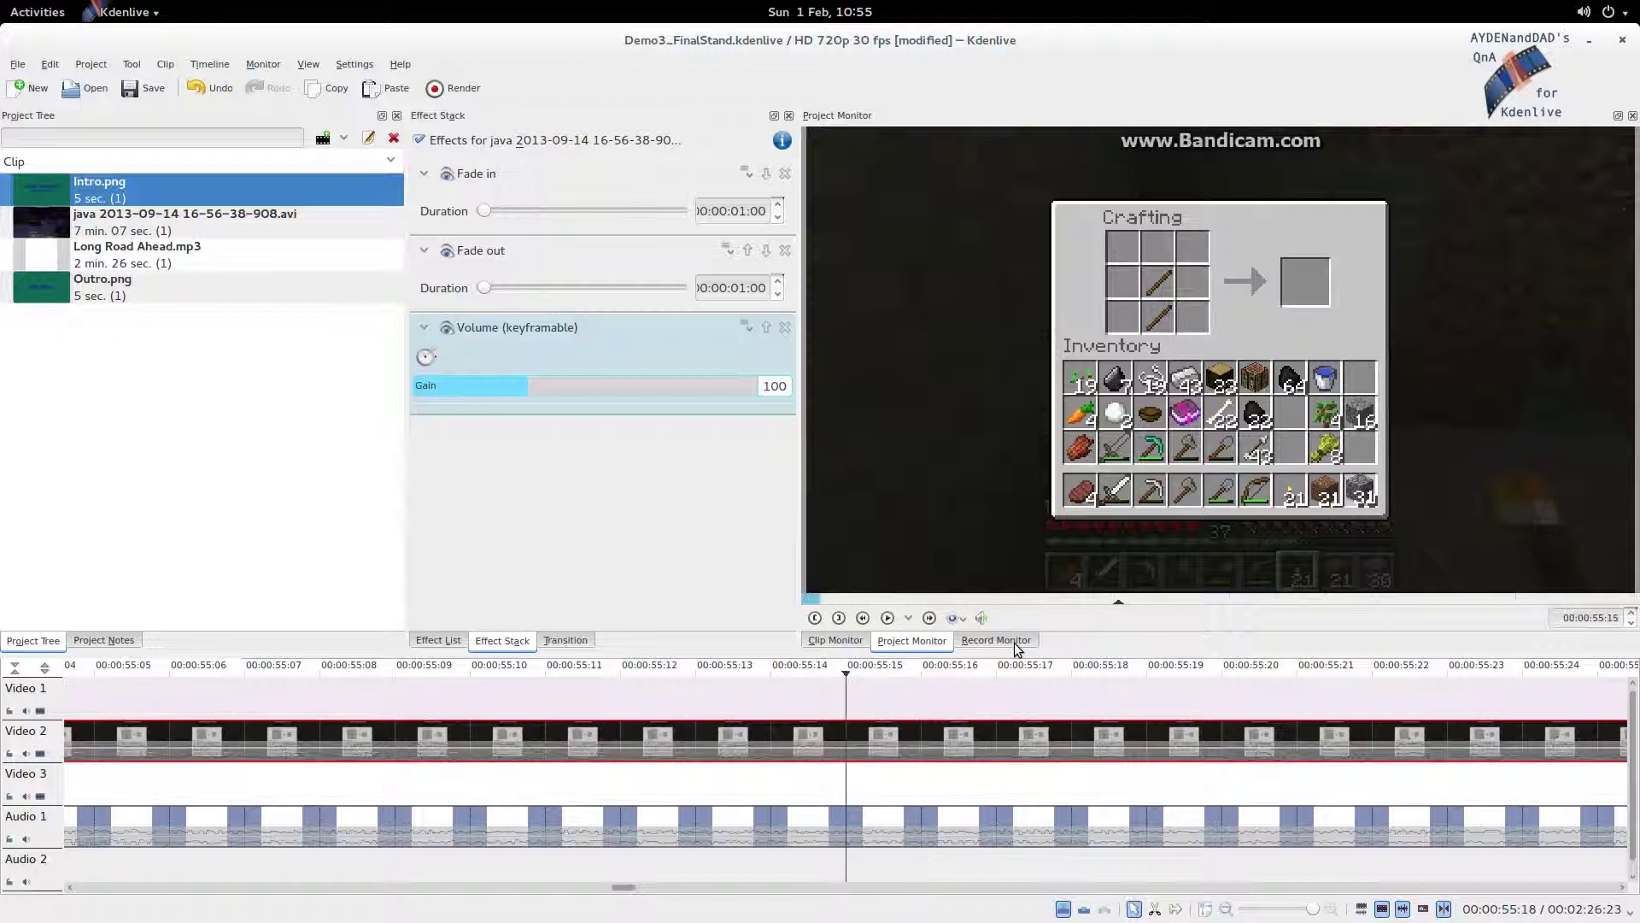
key(Right)
key(Right)
key(Right)
key(Left)
key(Left)
key(Left)
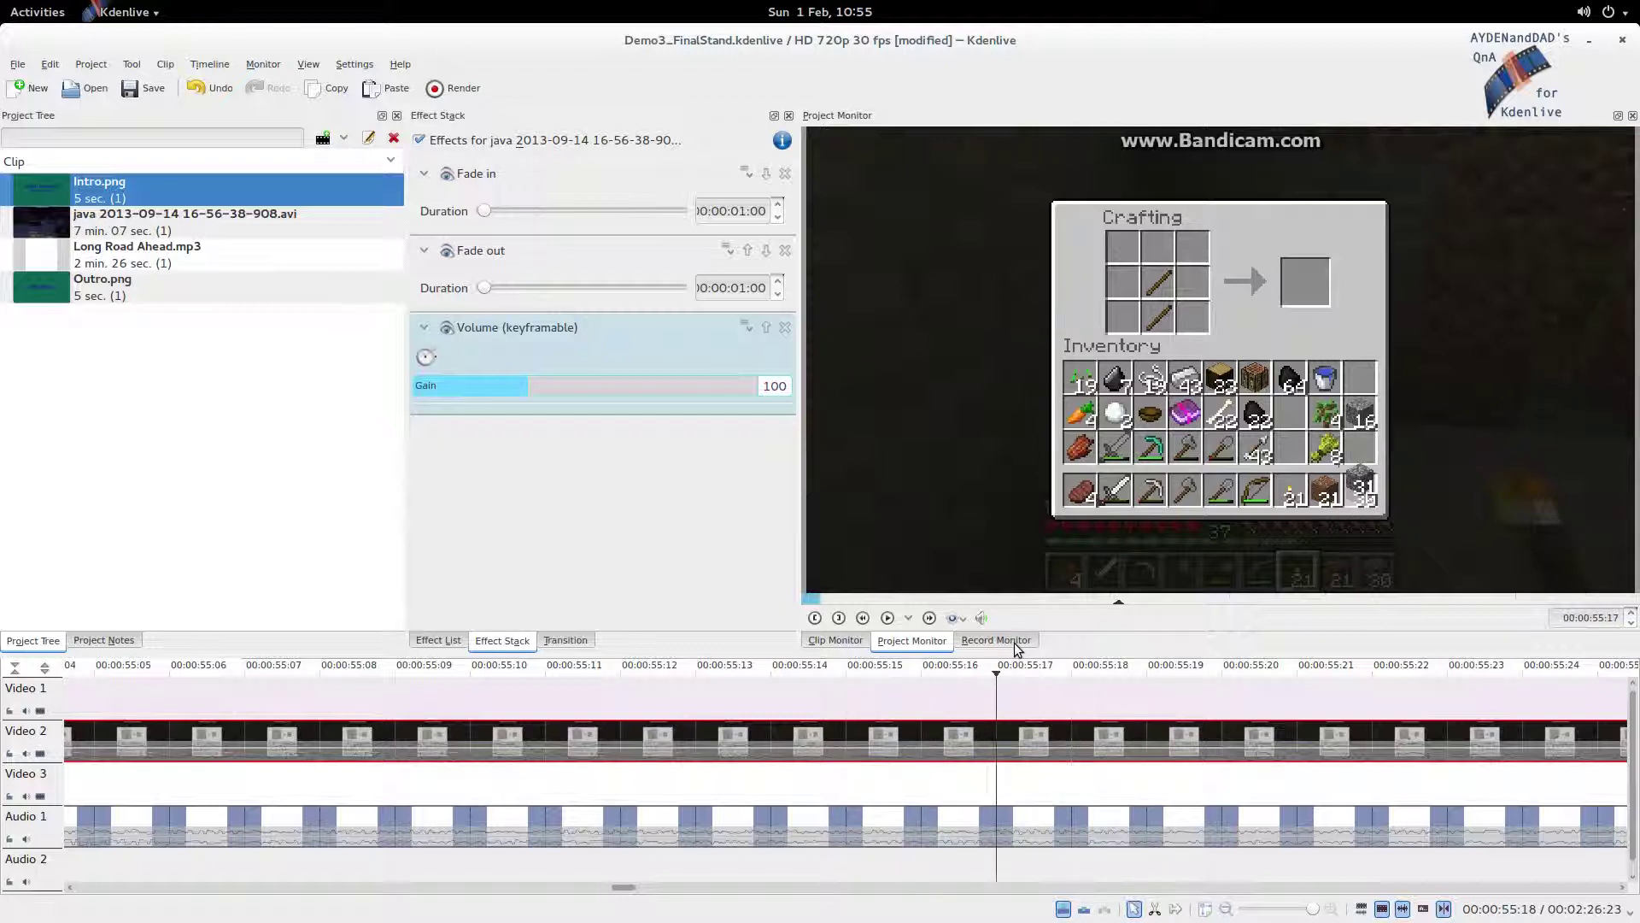
key(Right)
key(Right)
key(Right)
key(Right)
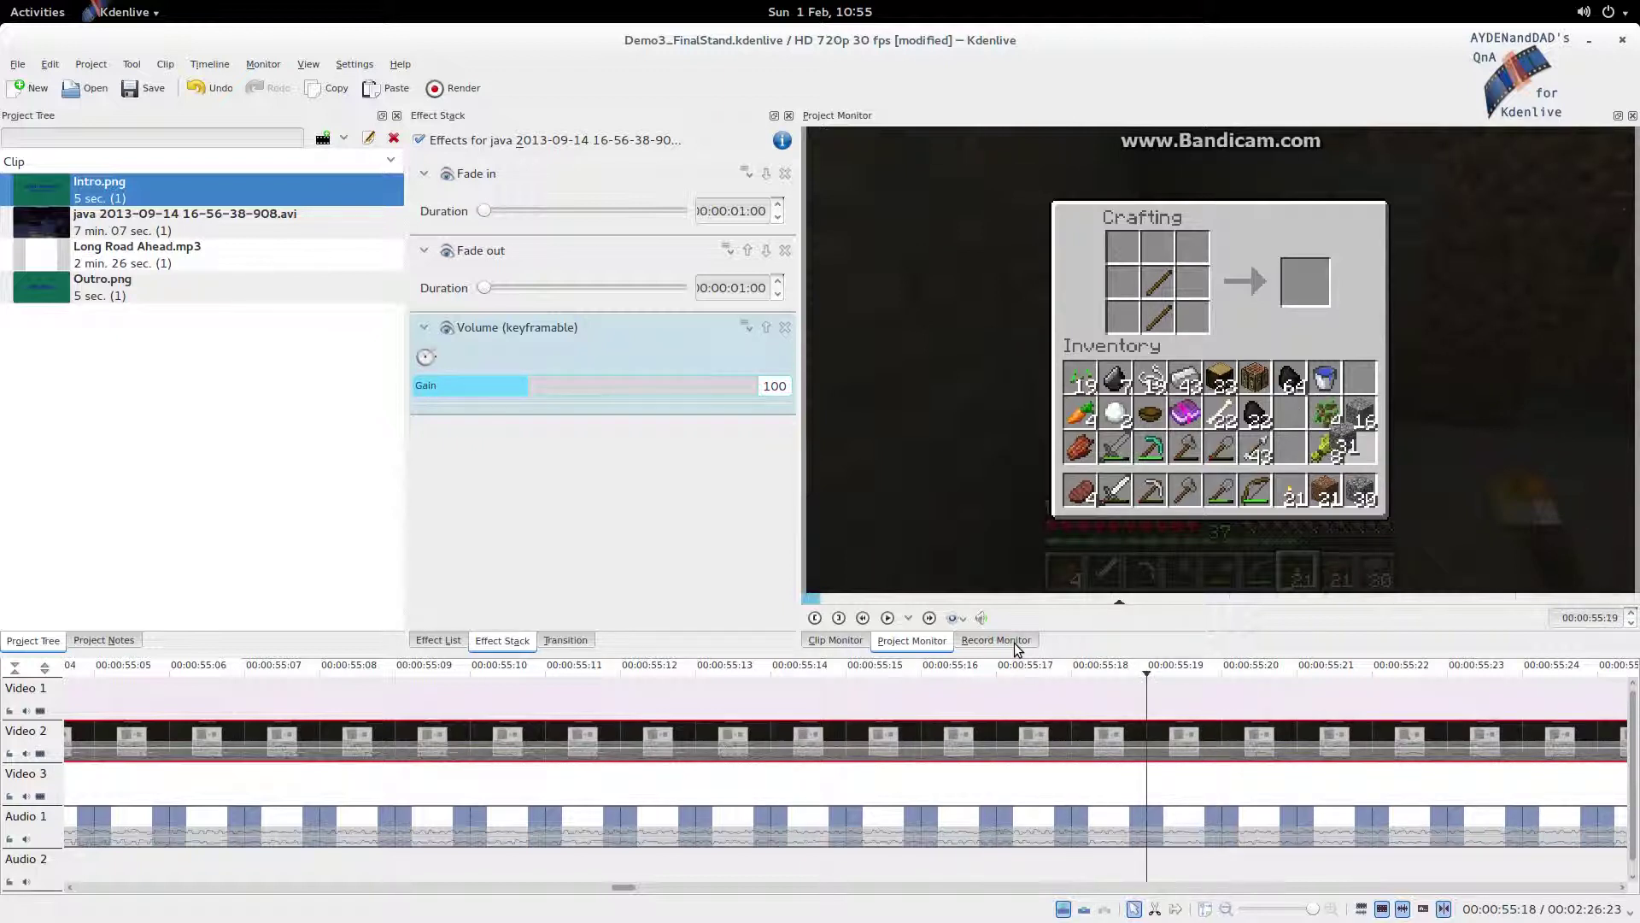
key(Left)
key(Left)
key(Left)
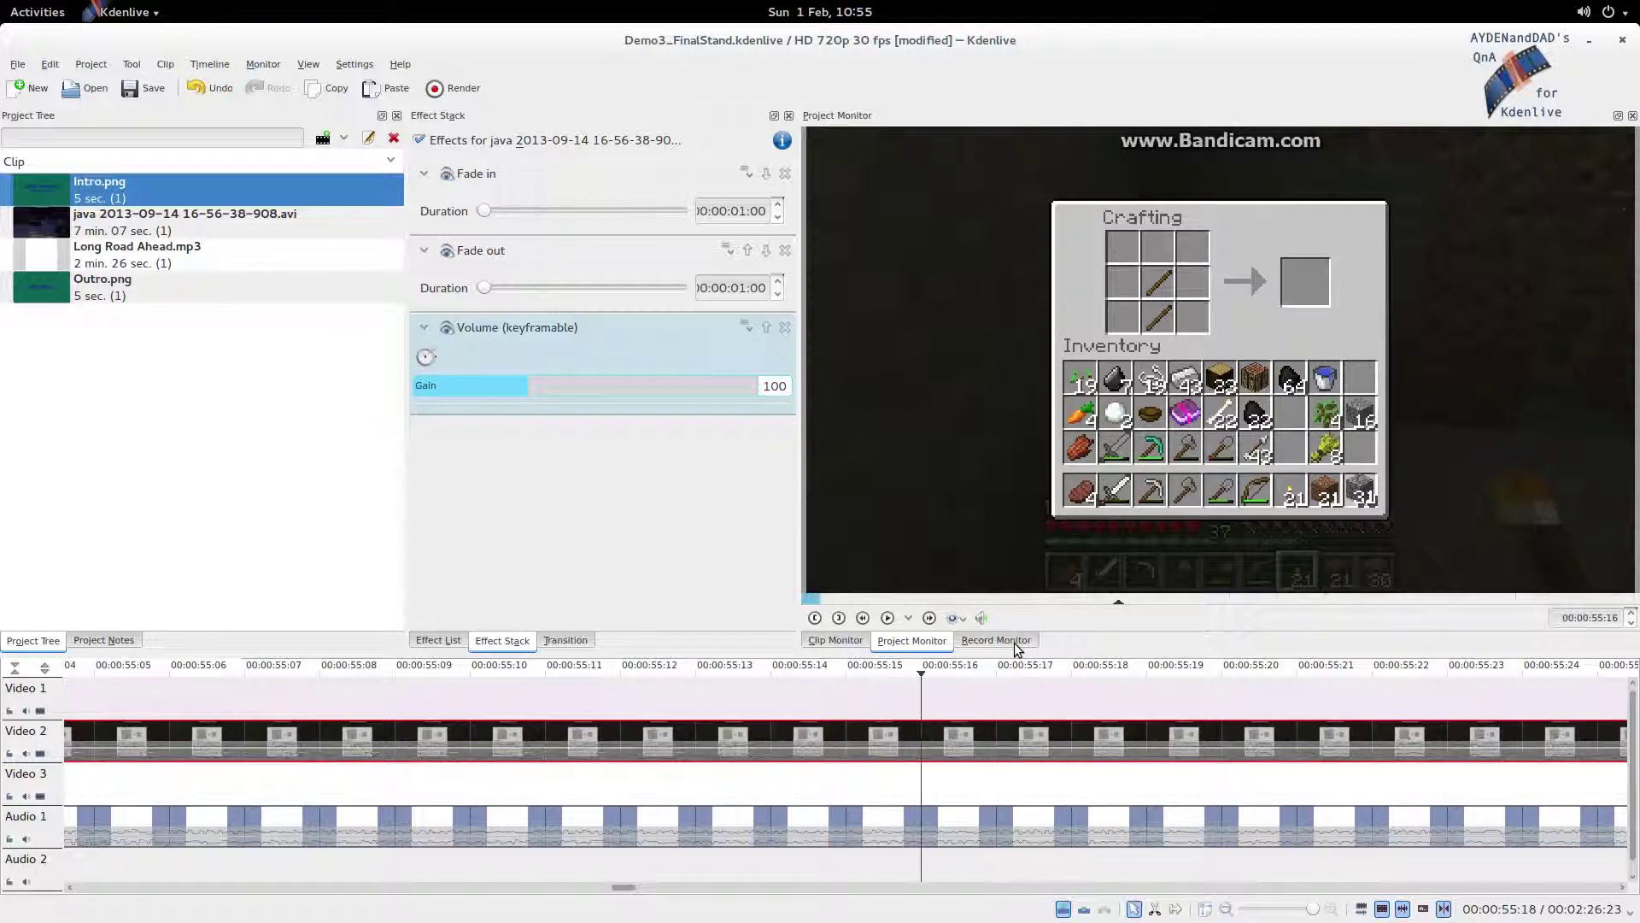
key(Right)
key(Right)
key(Right)
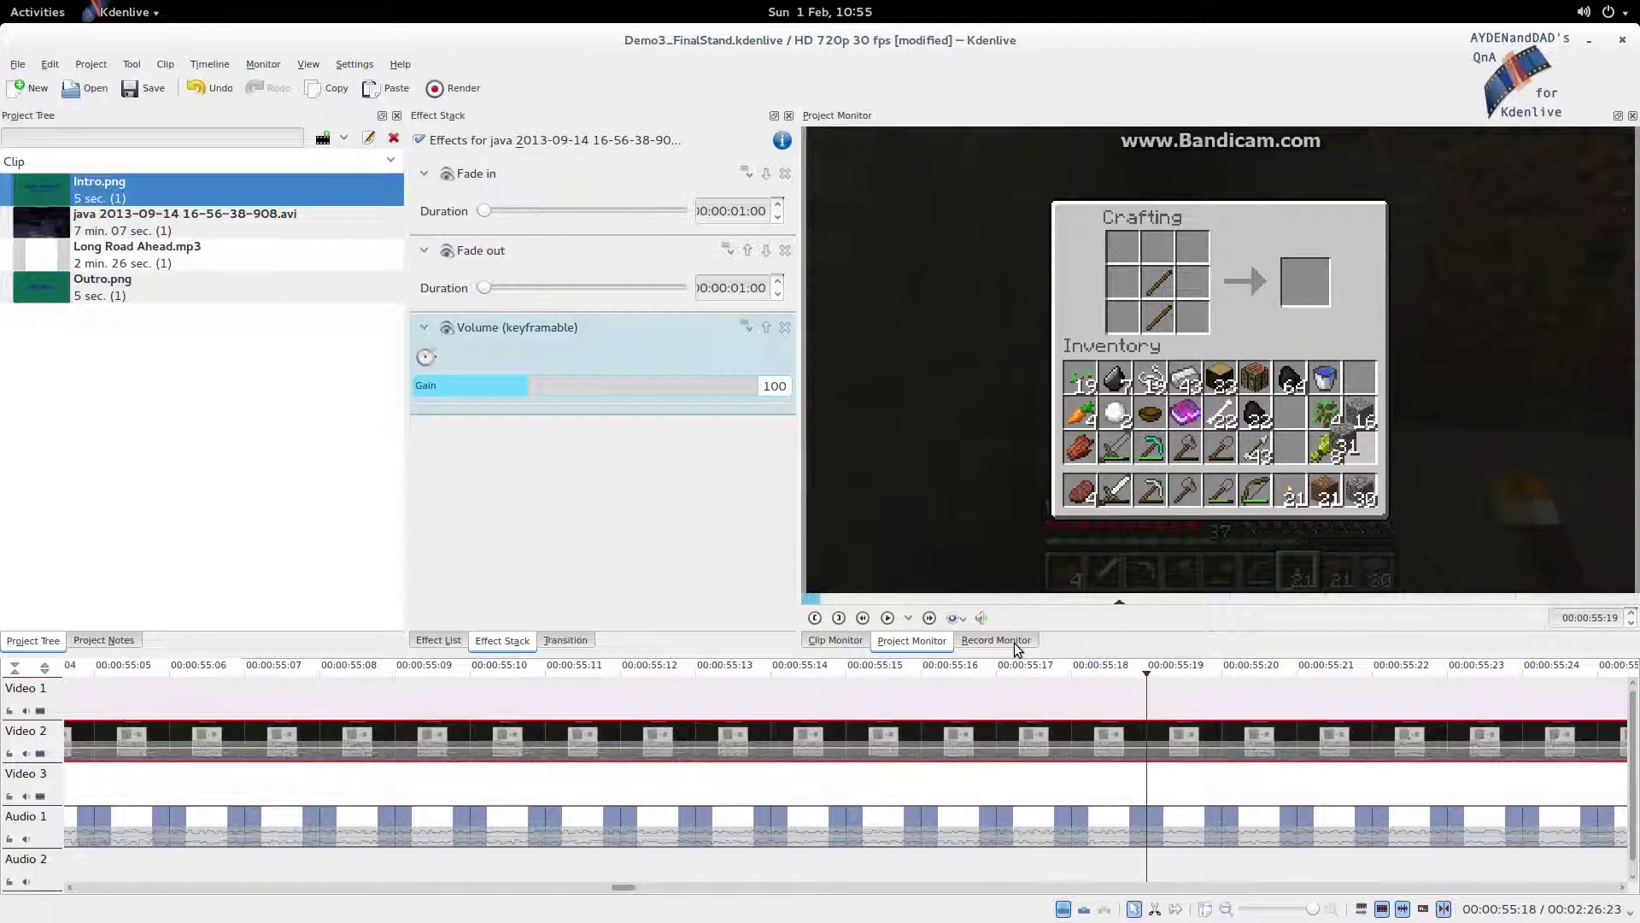
key(Left)
key(Left)
key(Left)
key(Right)
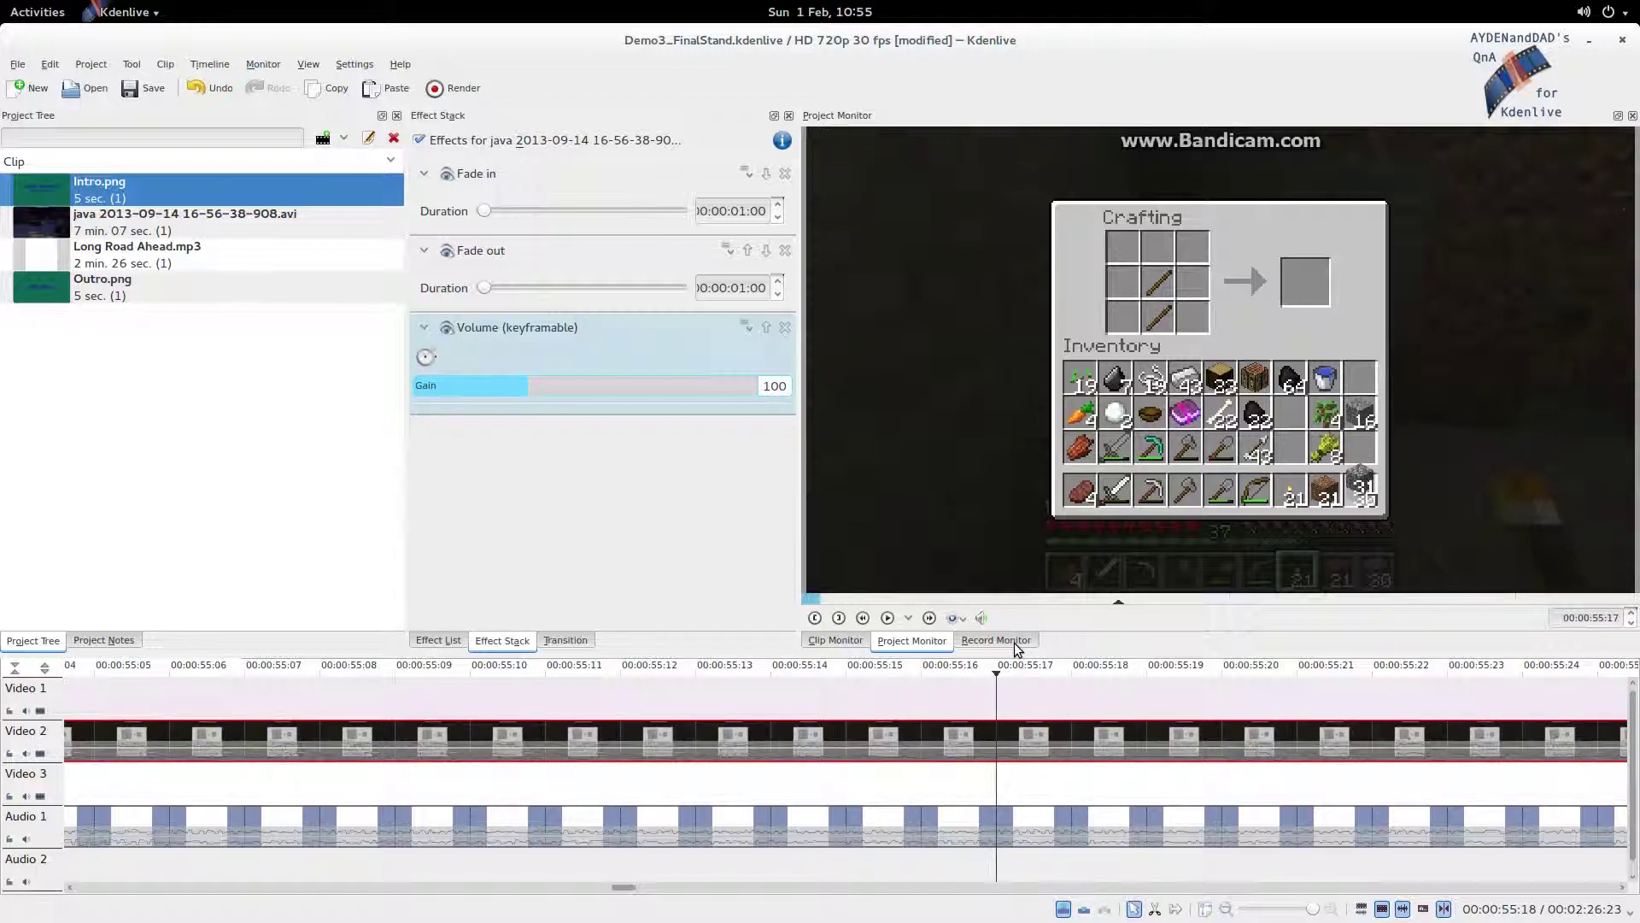
key(Right)
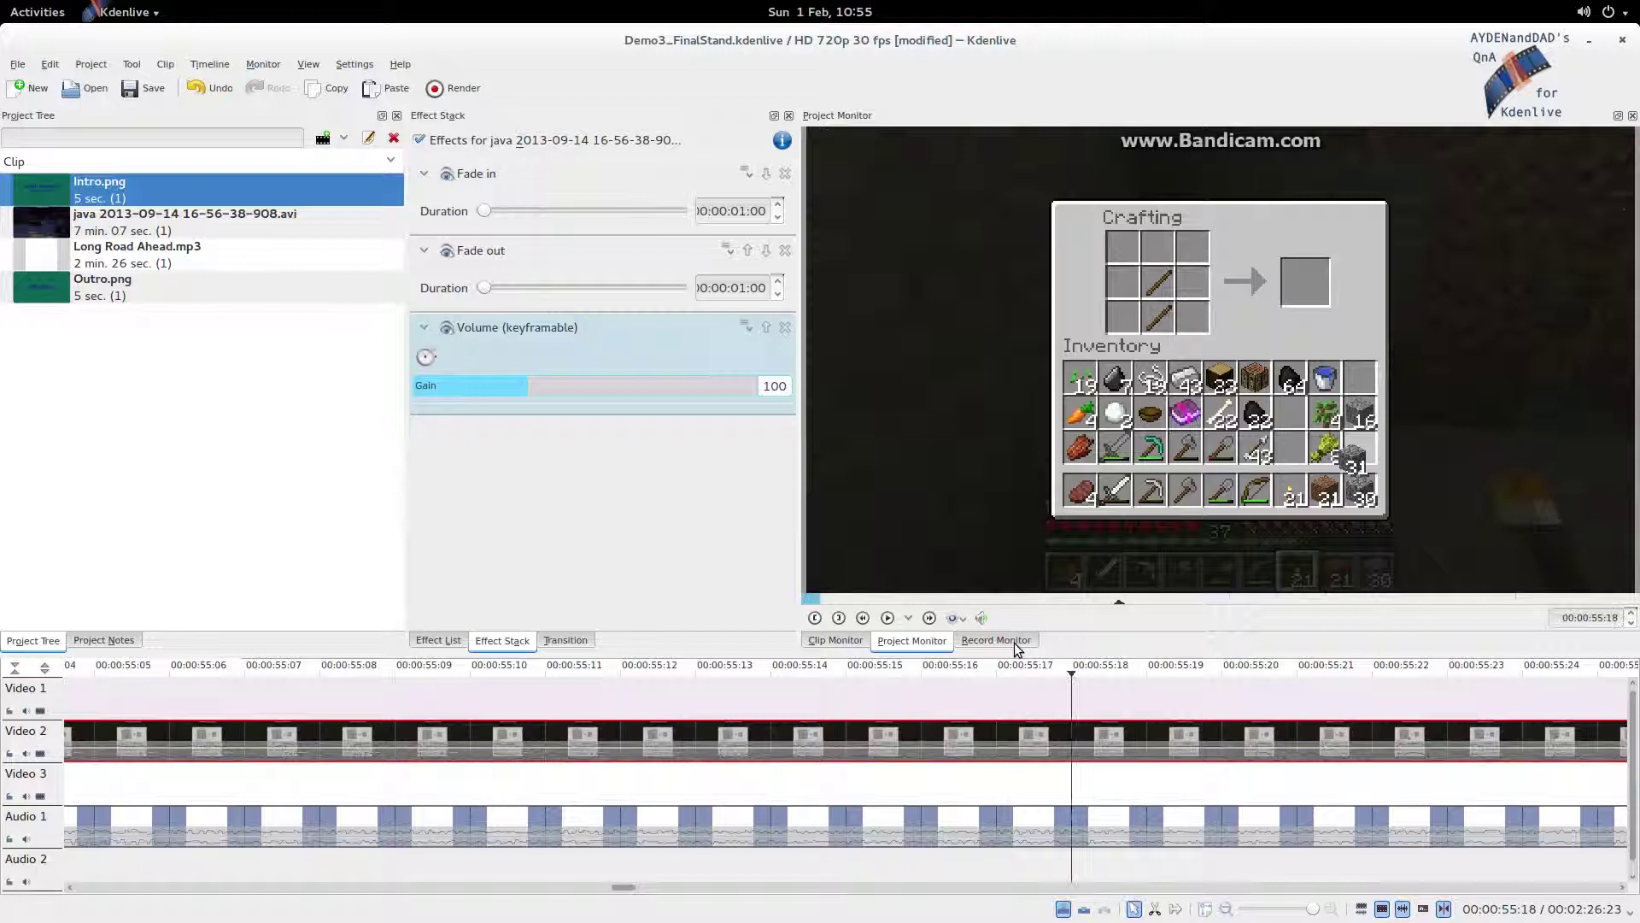
key(Left)
key(Left)
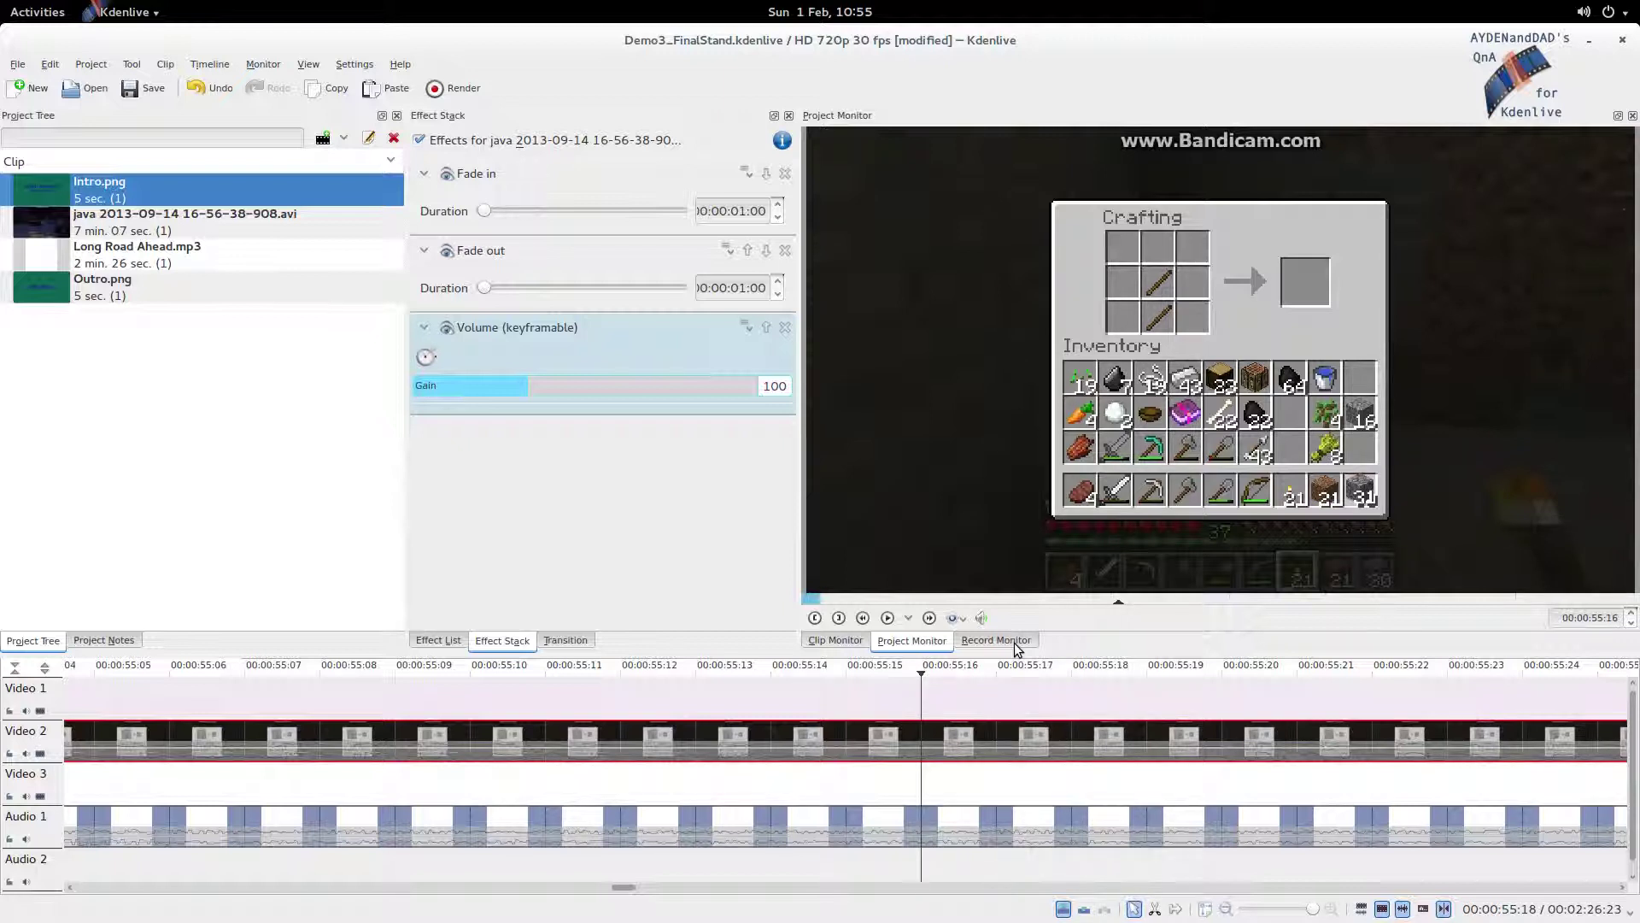
key(Left)
key(Left)
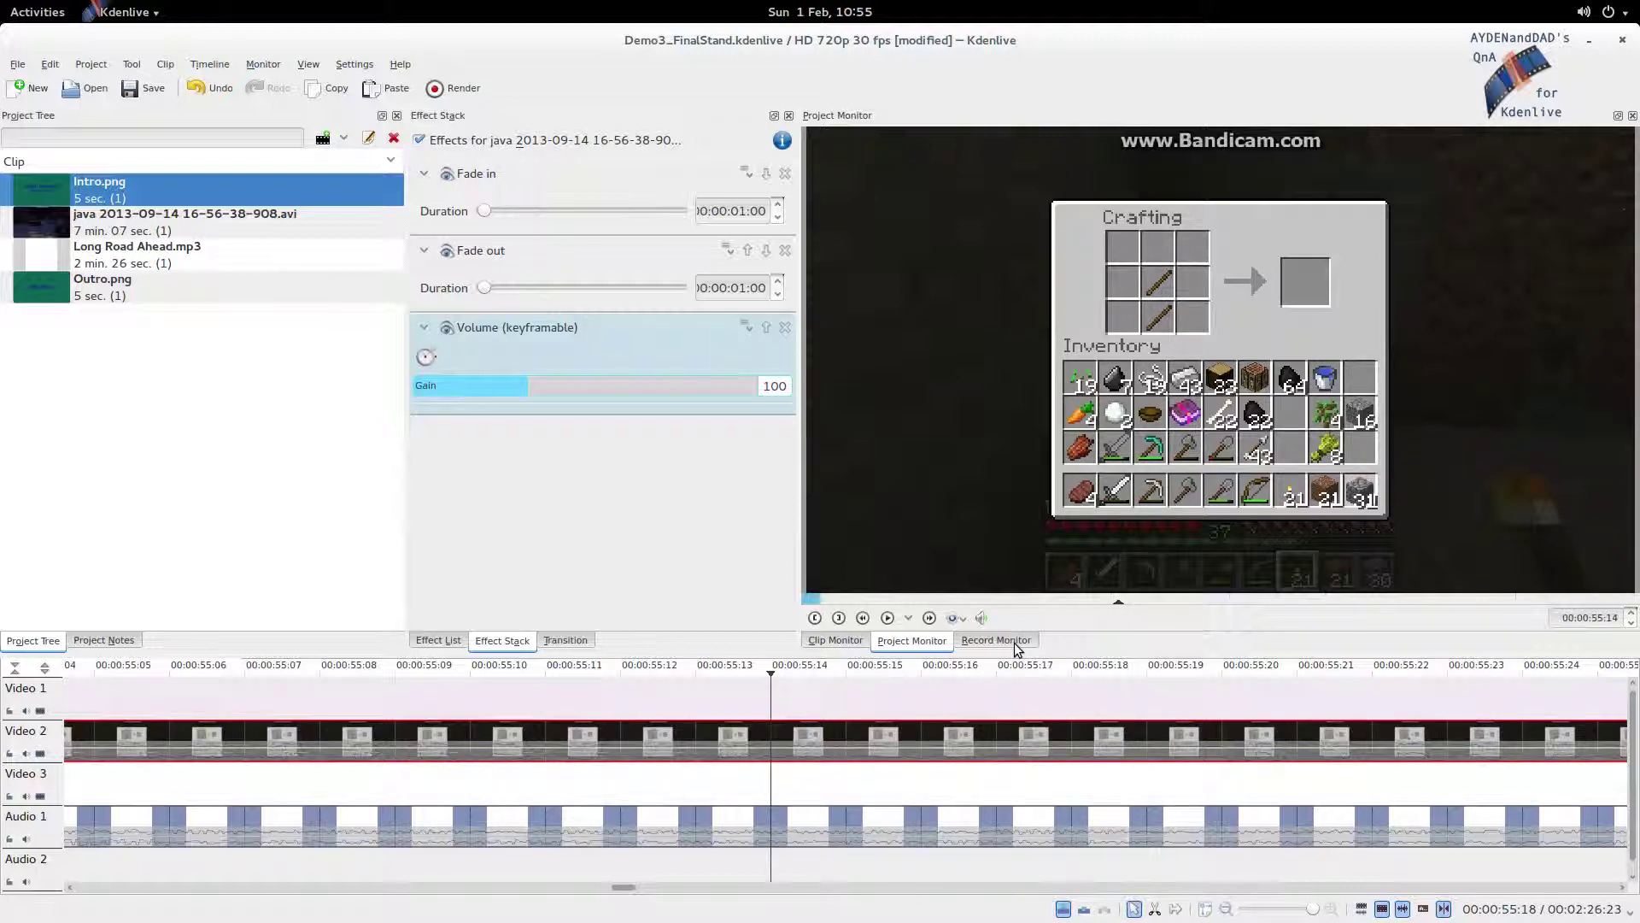
key(Right)
key(Right)
key(Right)
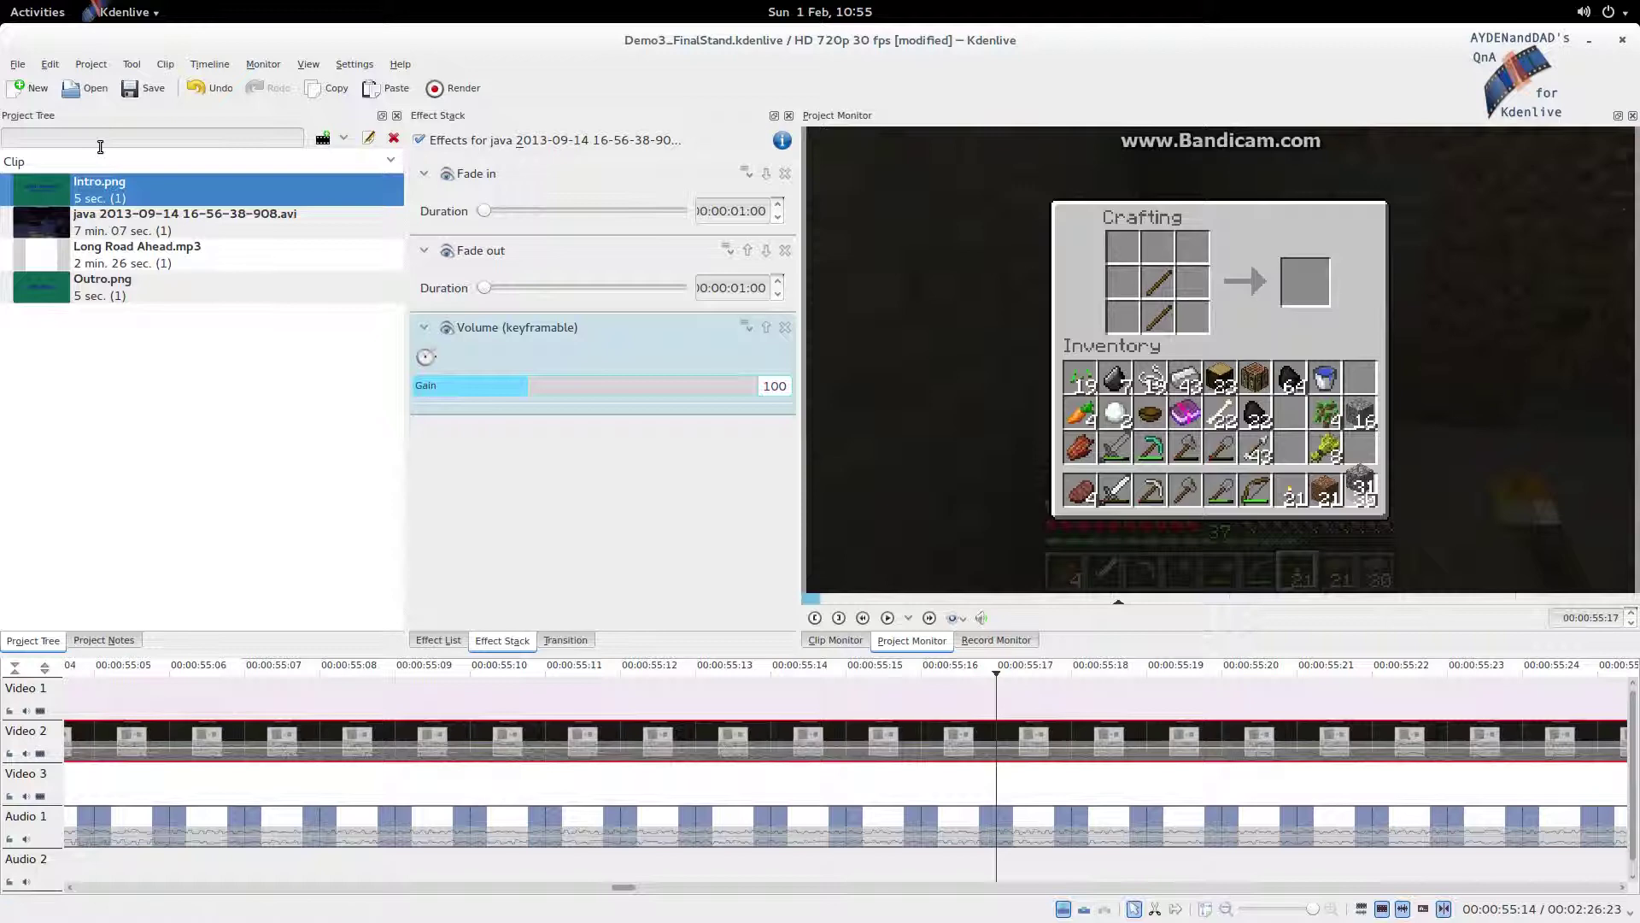
Save the project as Demo4_FinalStand.kdenlive by changing Demo3 to Demo4 in the name
click(17, 65)
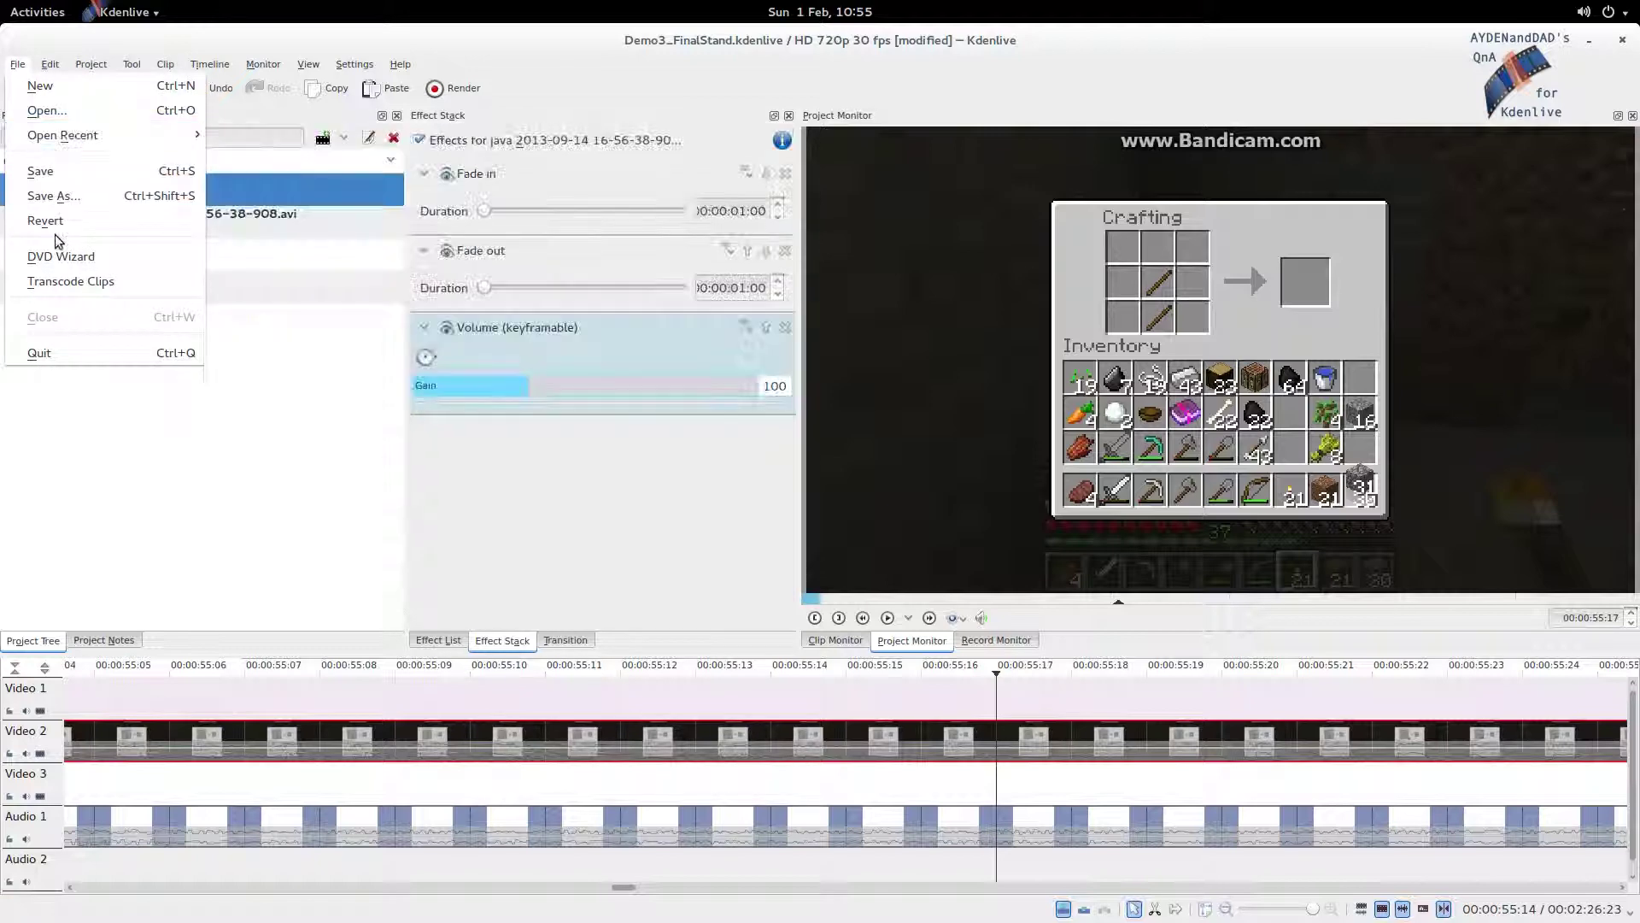
click(68, 198)
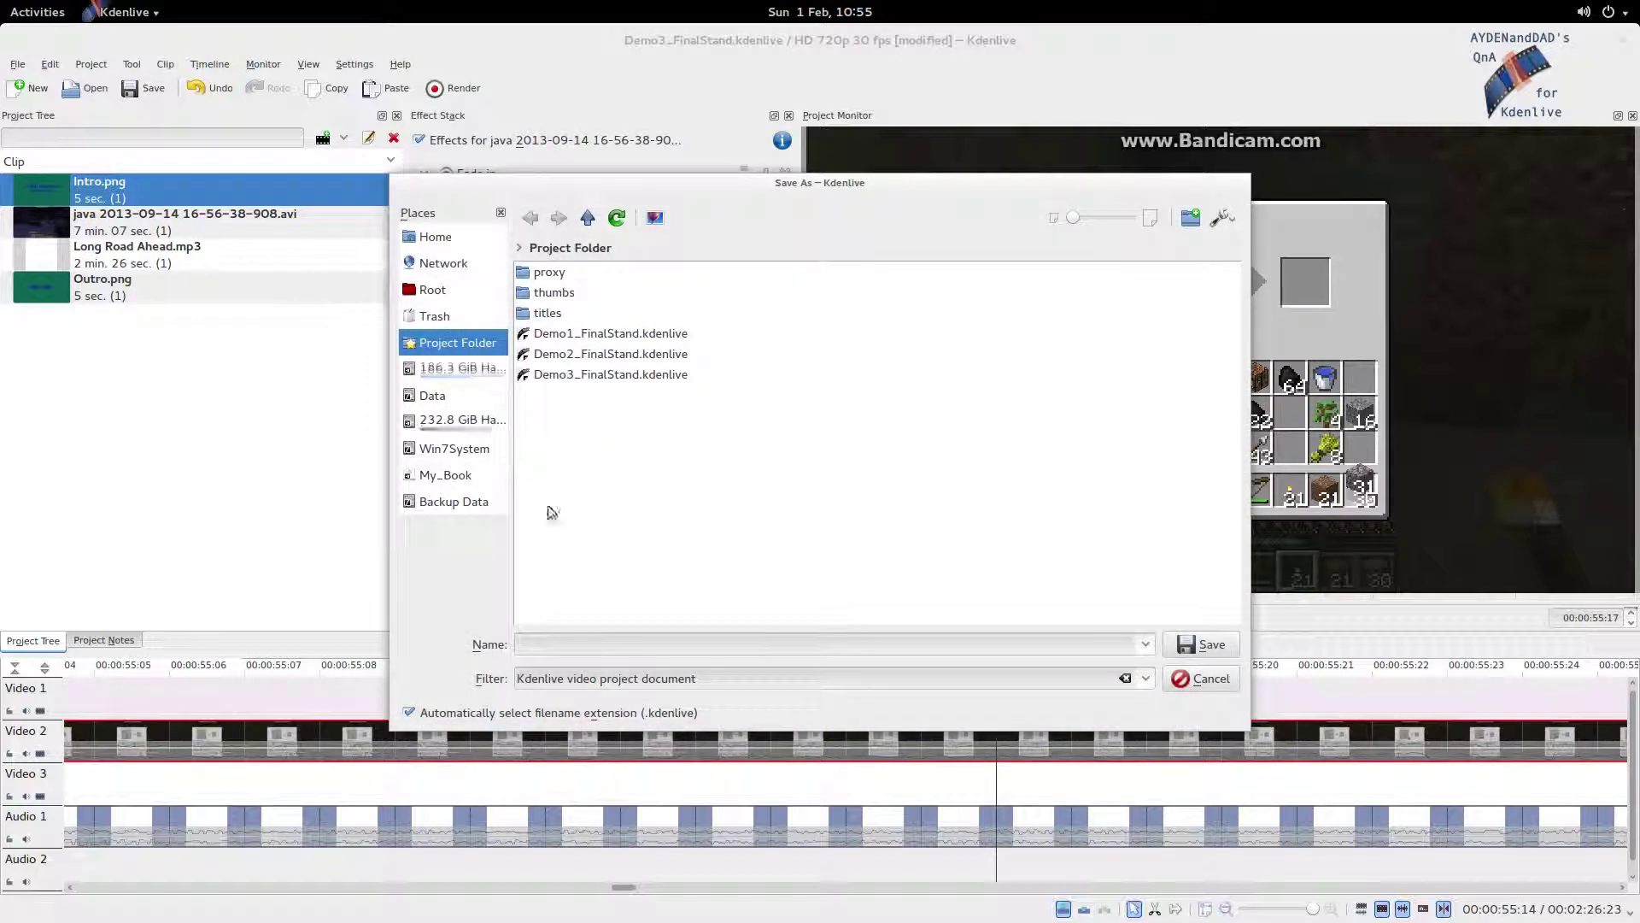
click(635, 374)
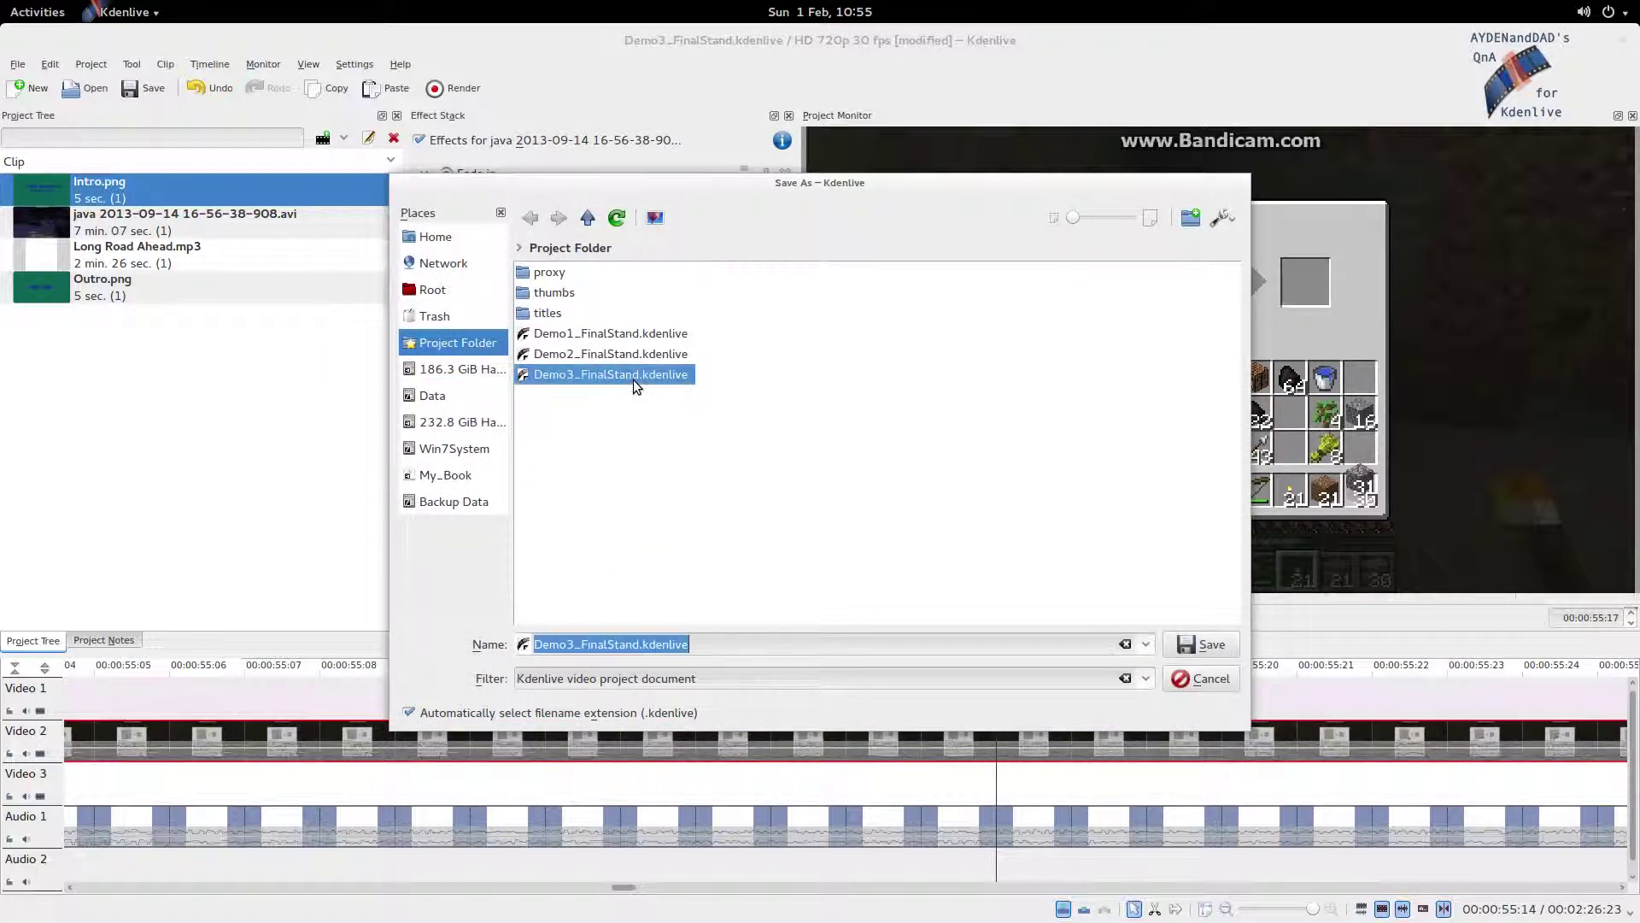
click(583, 646)
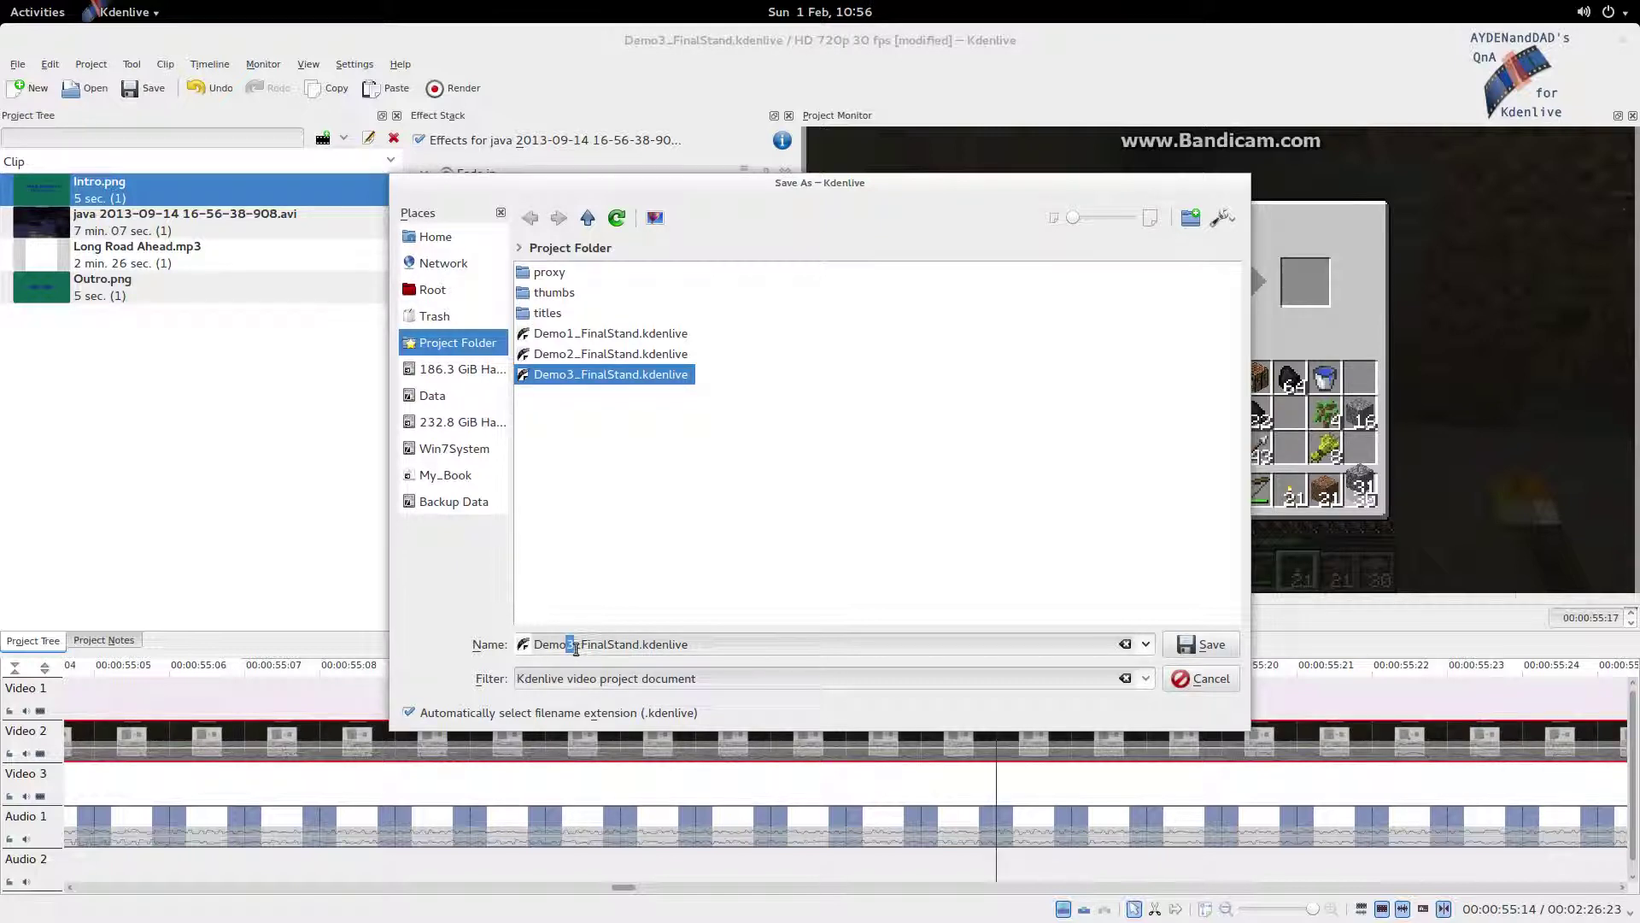
text(4)
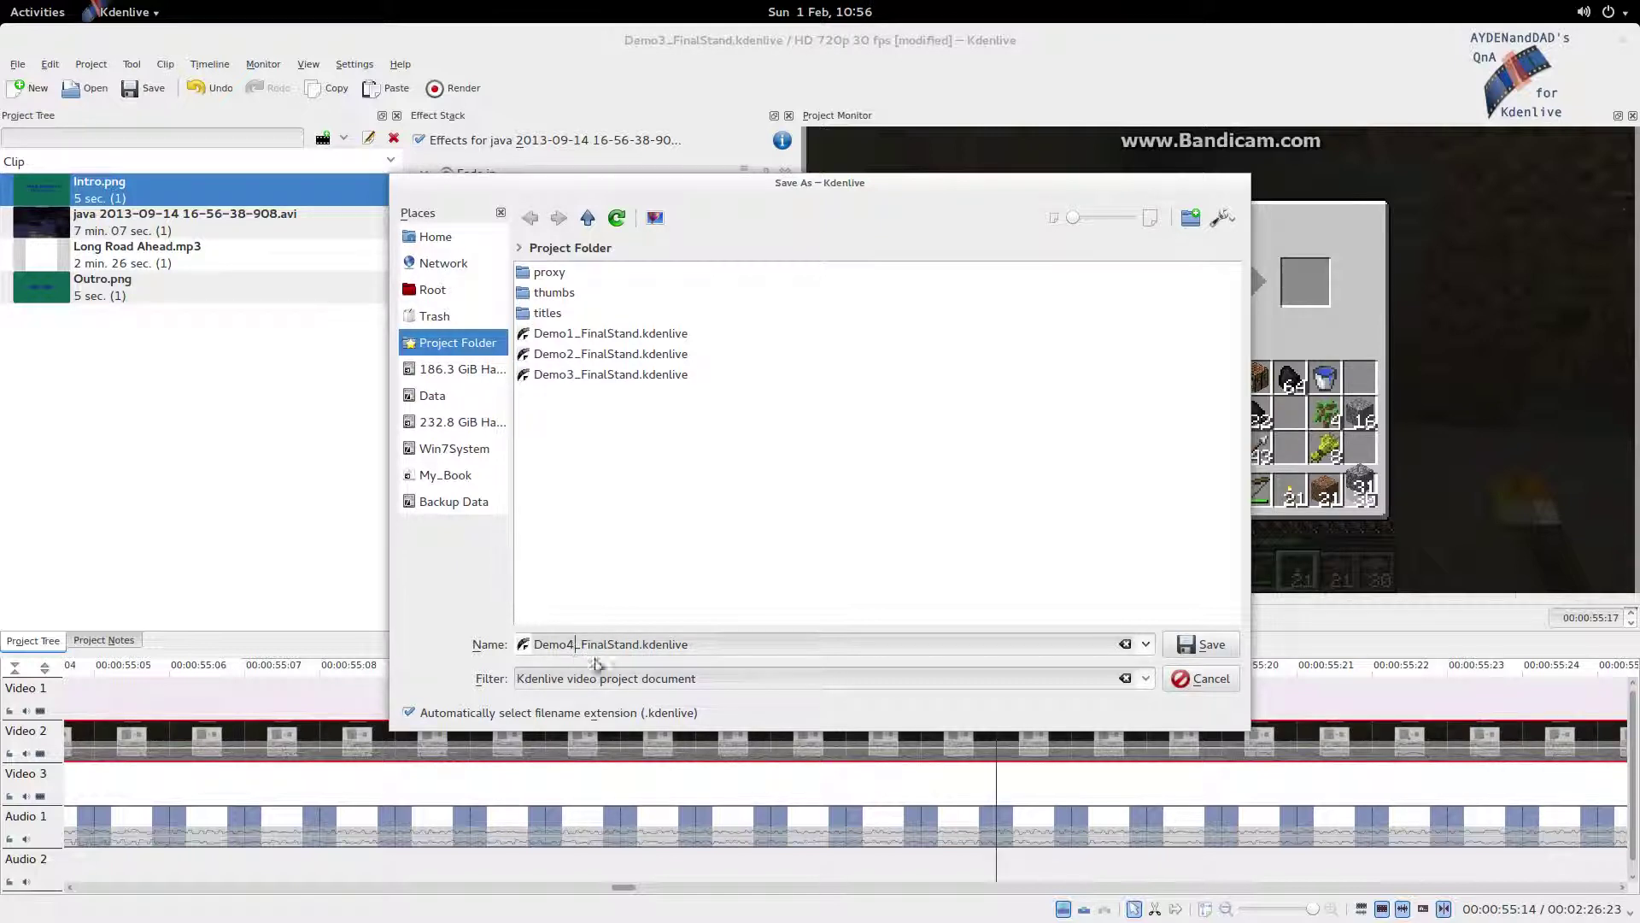
click(1207, 647)
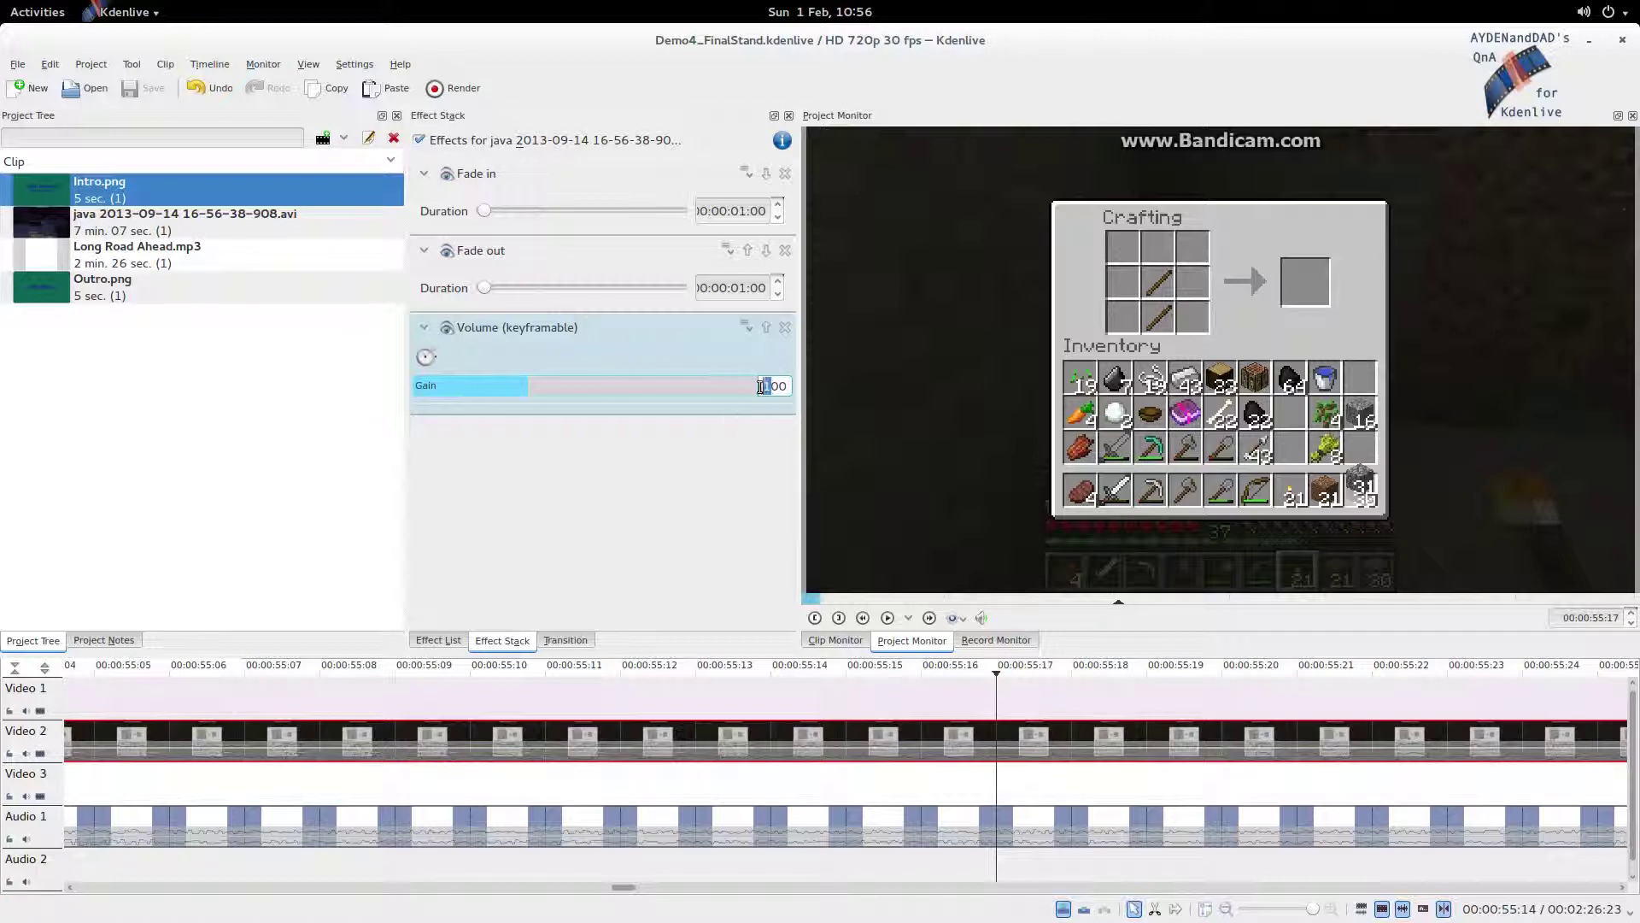
Try a 200 gain on the gameplay clip's volume, restore it to 100, and zoom the timeline out
text(2)
key(Return)
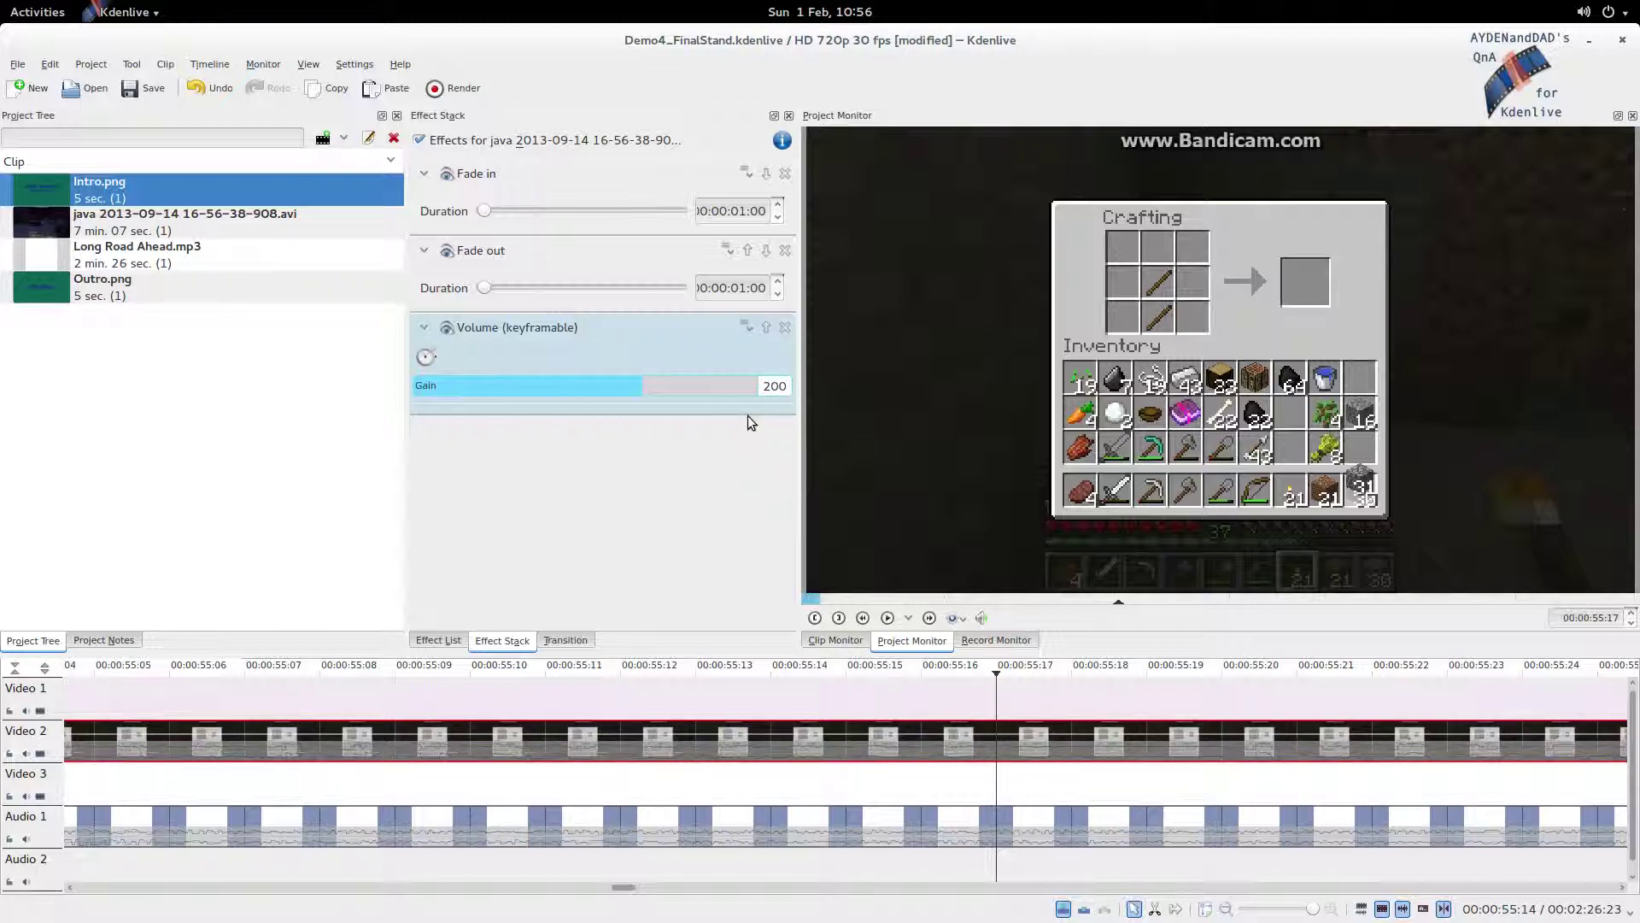
drag(768, 389, 759, 396)
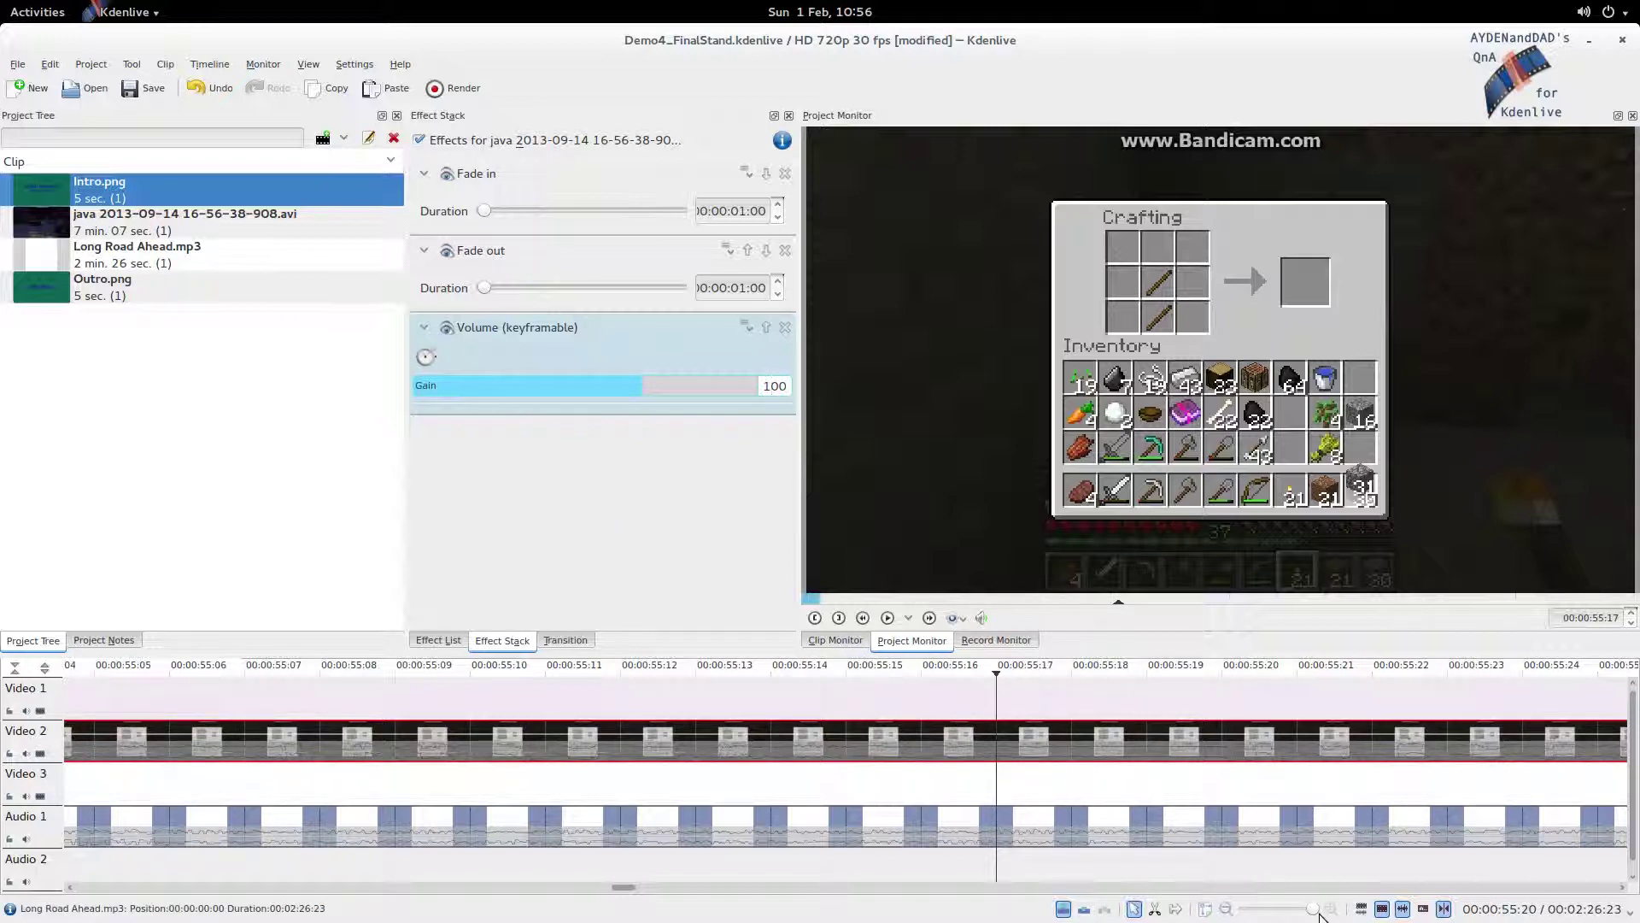
drag(1313, 910, 1276, 916)
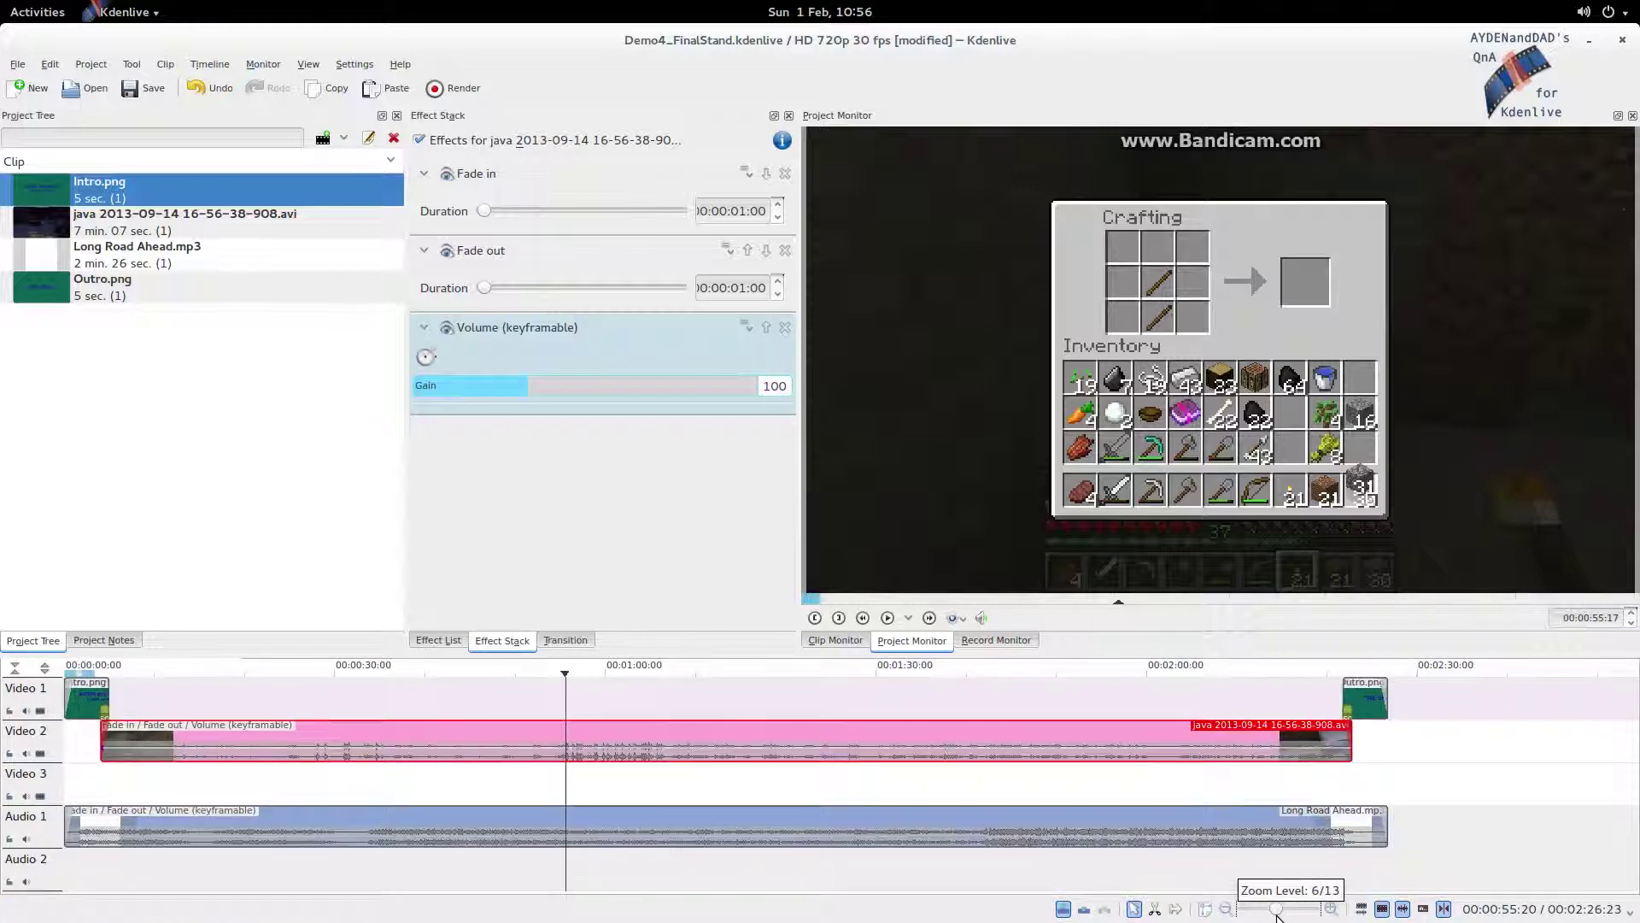
Place the playhead at 00:00:54:10 and select the gameplay java clip
click(553, 706)
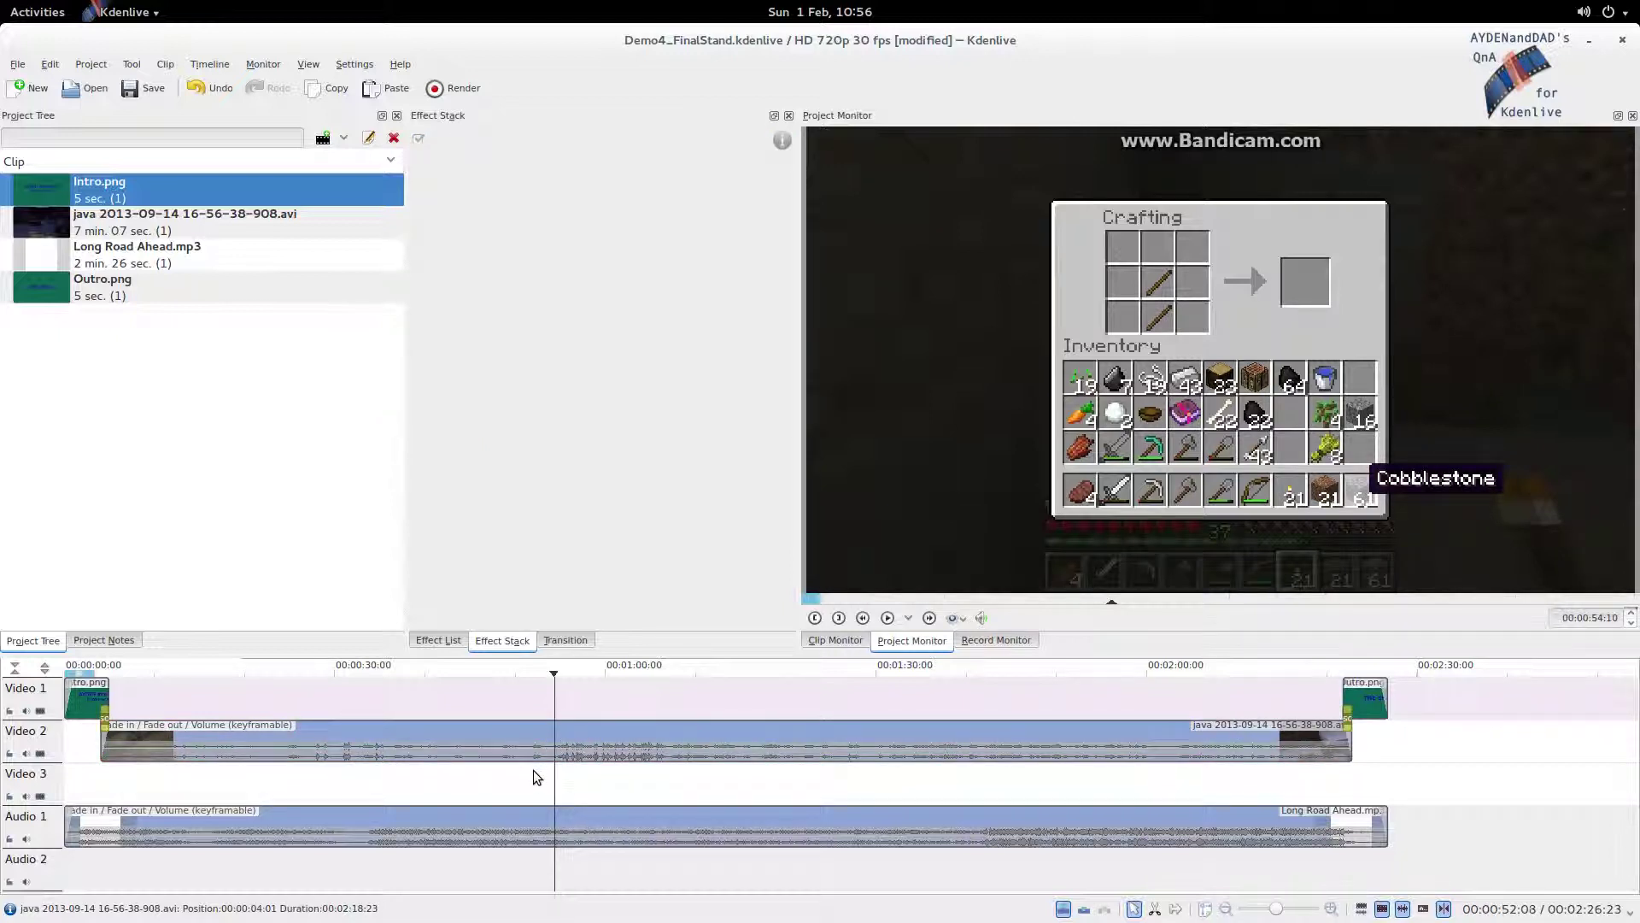
click(666, 703)
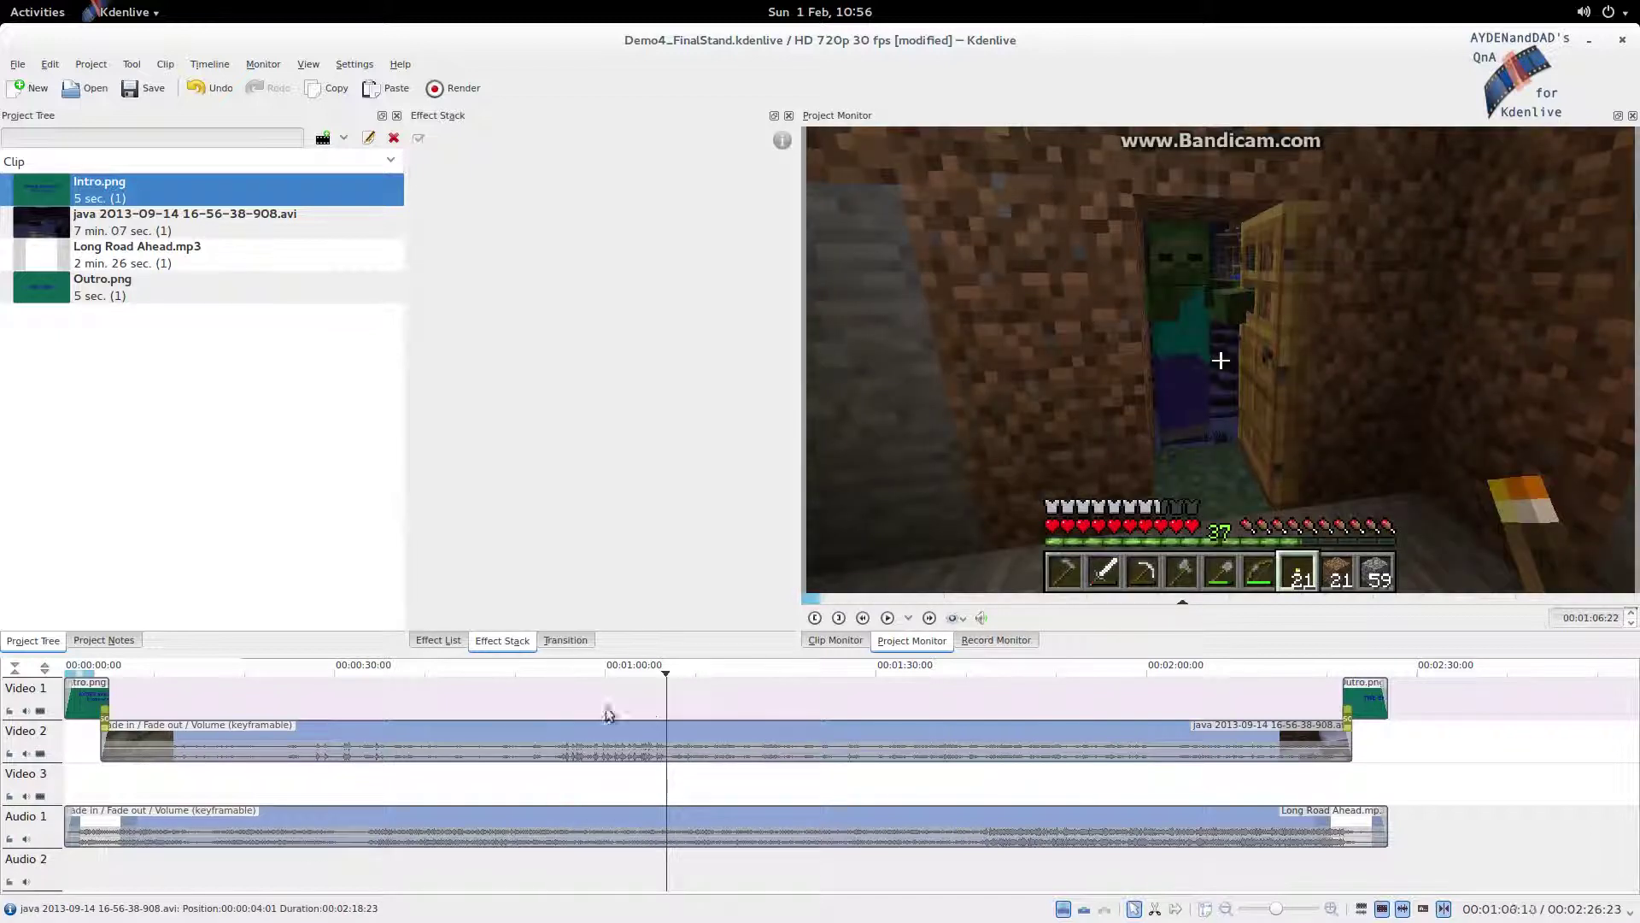
click(553, 698)
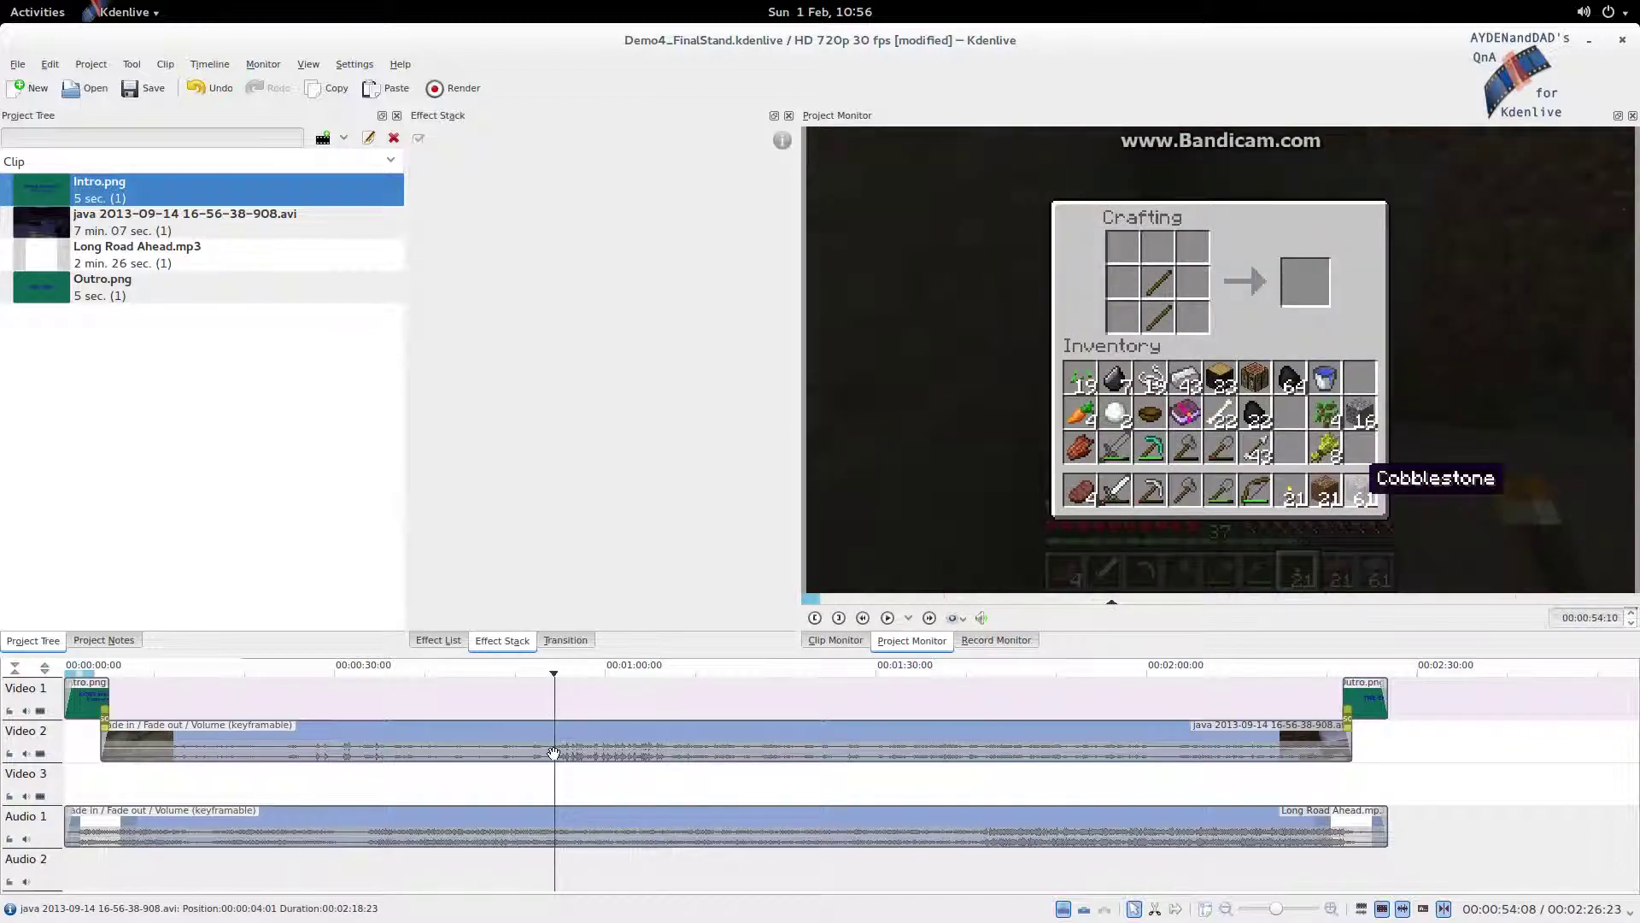
click(554, 753)
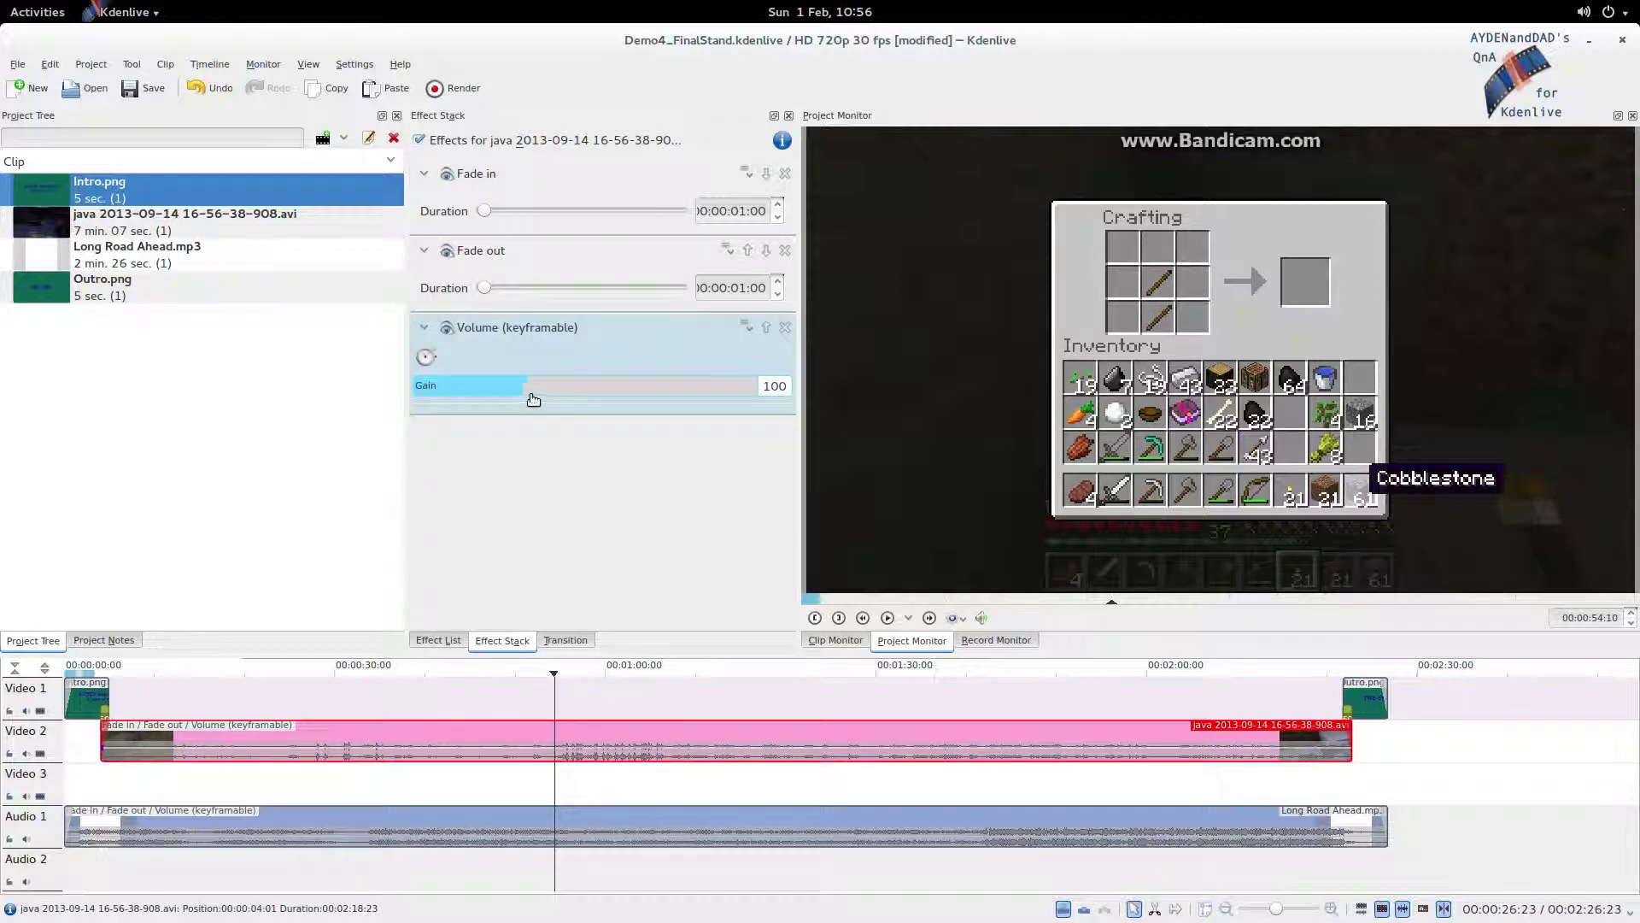
Add volume keyframes to the gameplay clip and select the first one at 00:01:34:22
click(426, 357)
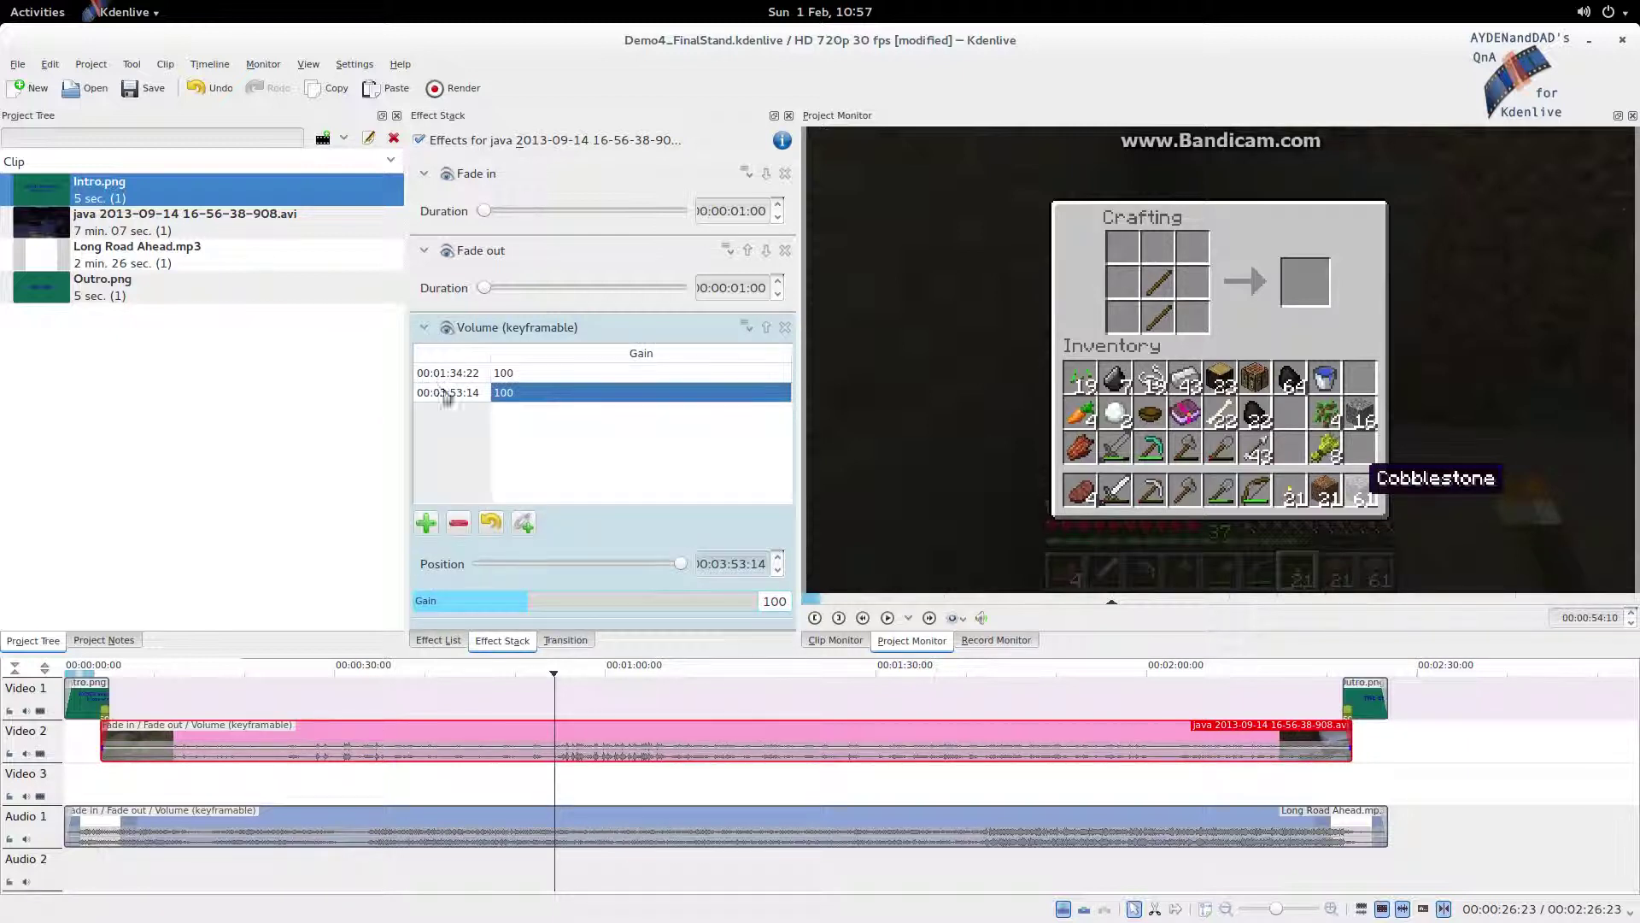
click(511, 373)
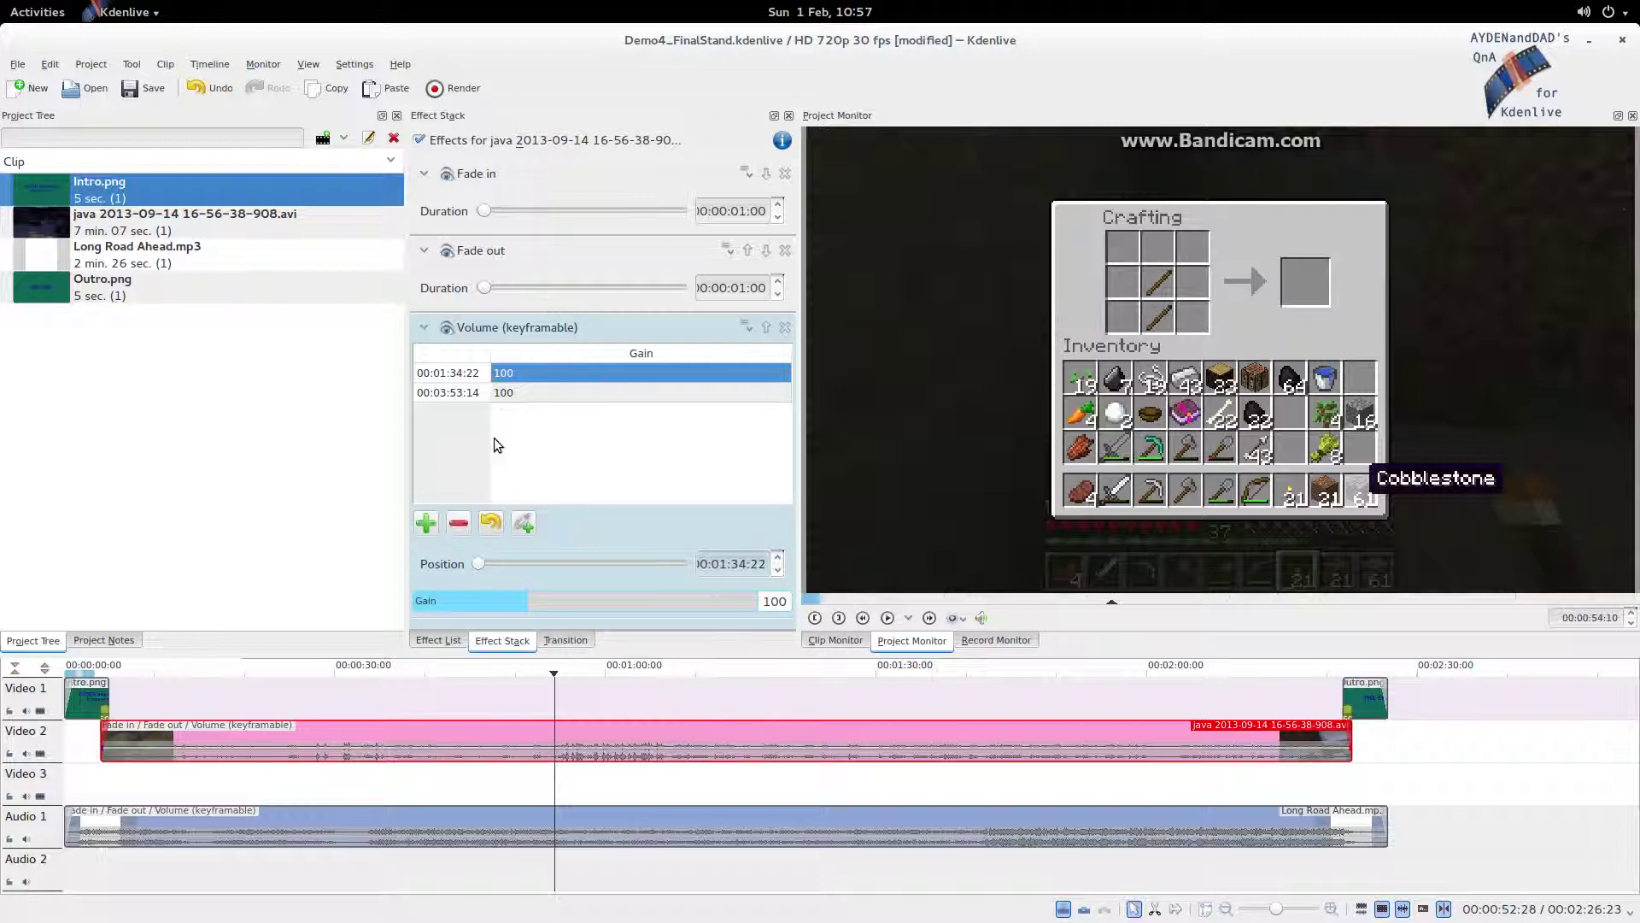
Add a volume keyframe at 00:02:23:25 with gain 81
click(427, 524)
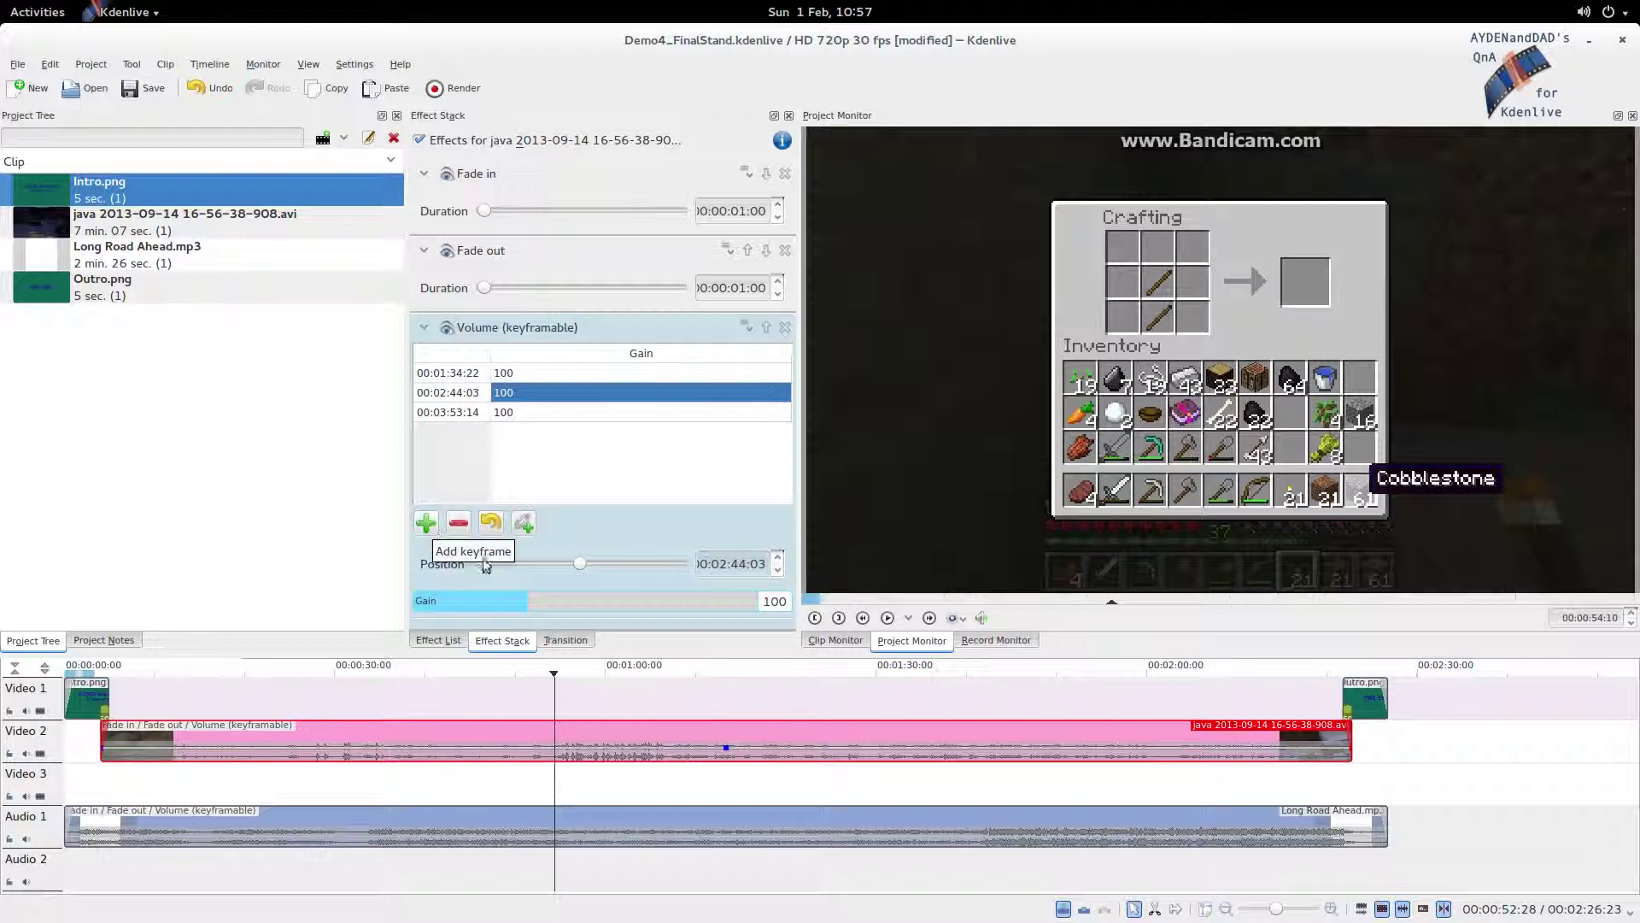
mouse_move(727, 754)
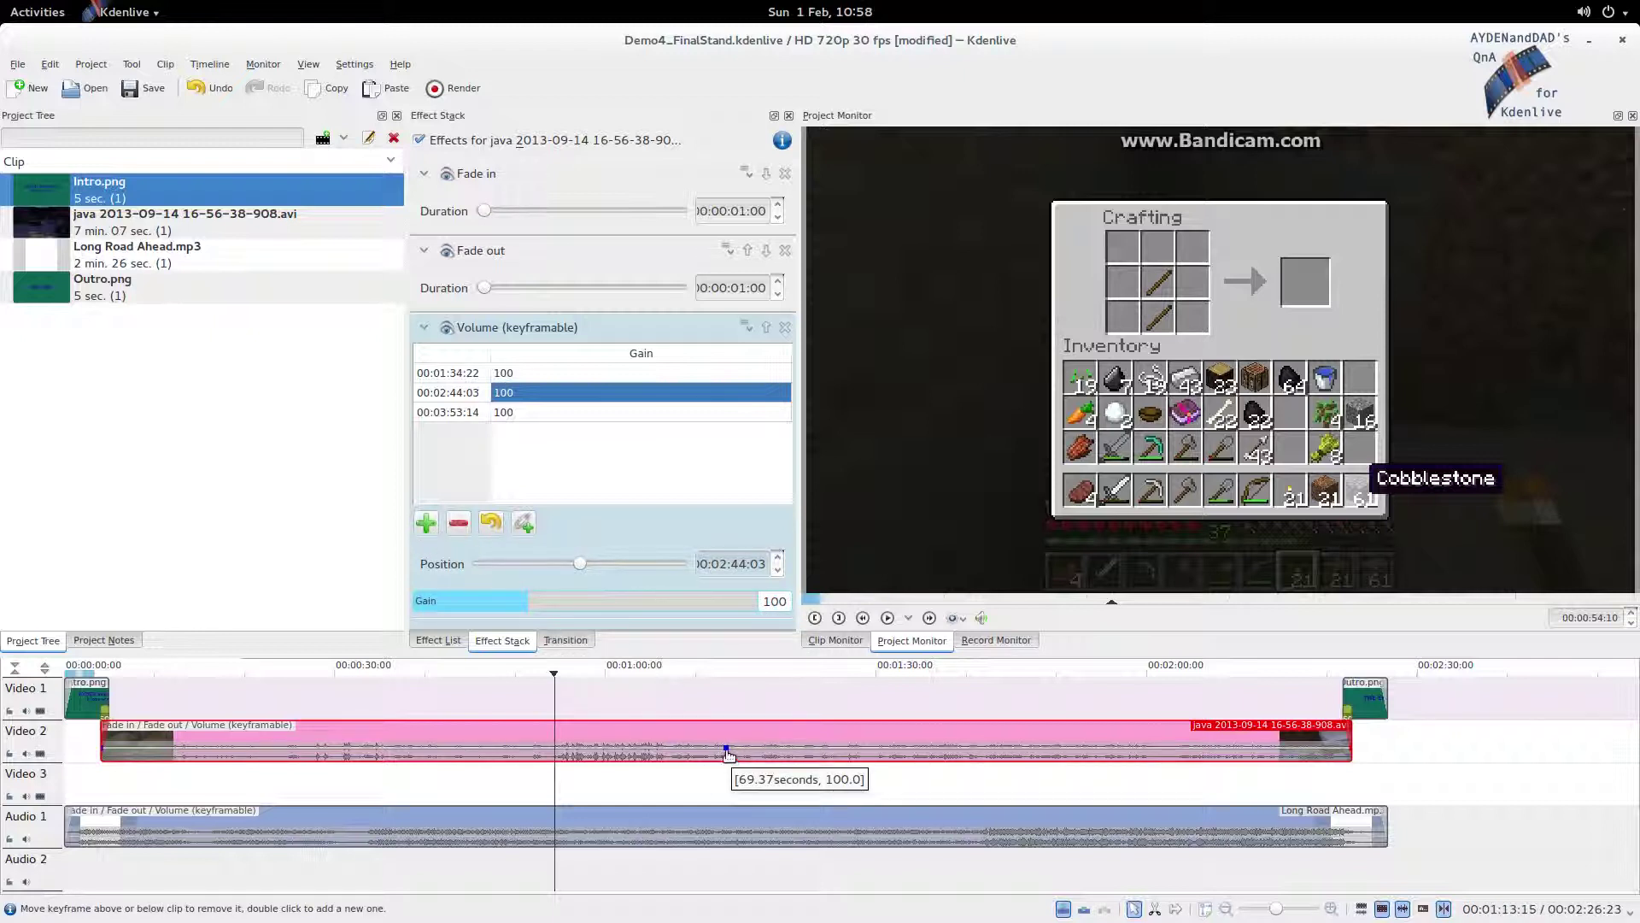
drag(728, 754, 546, 754)
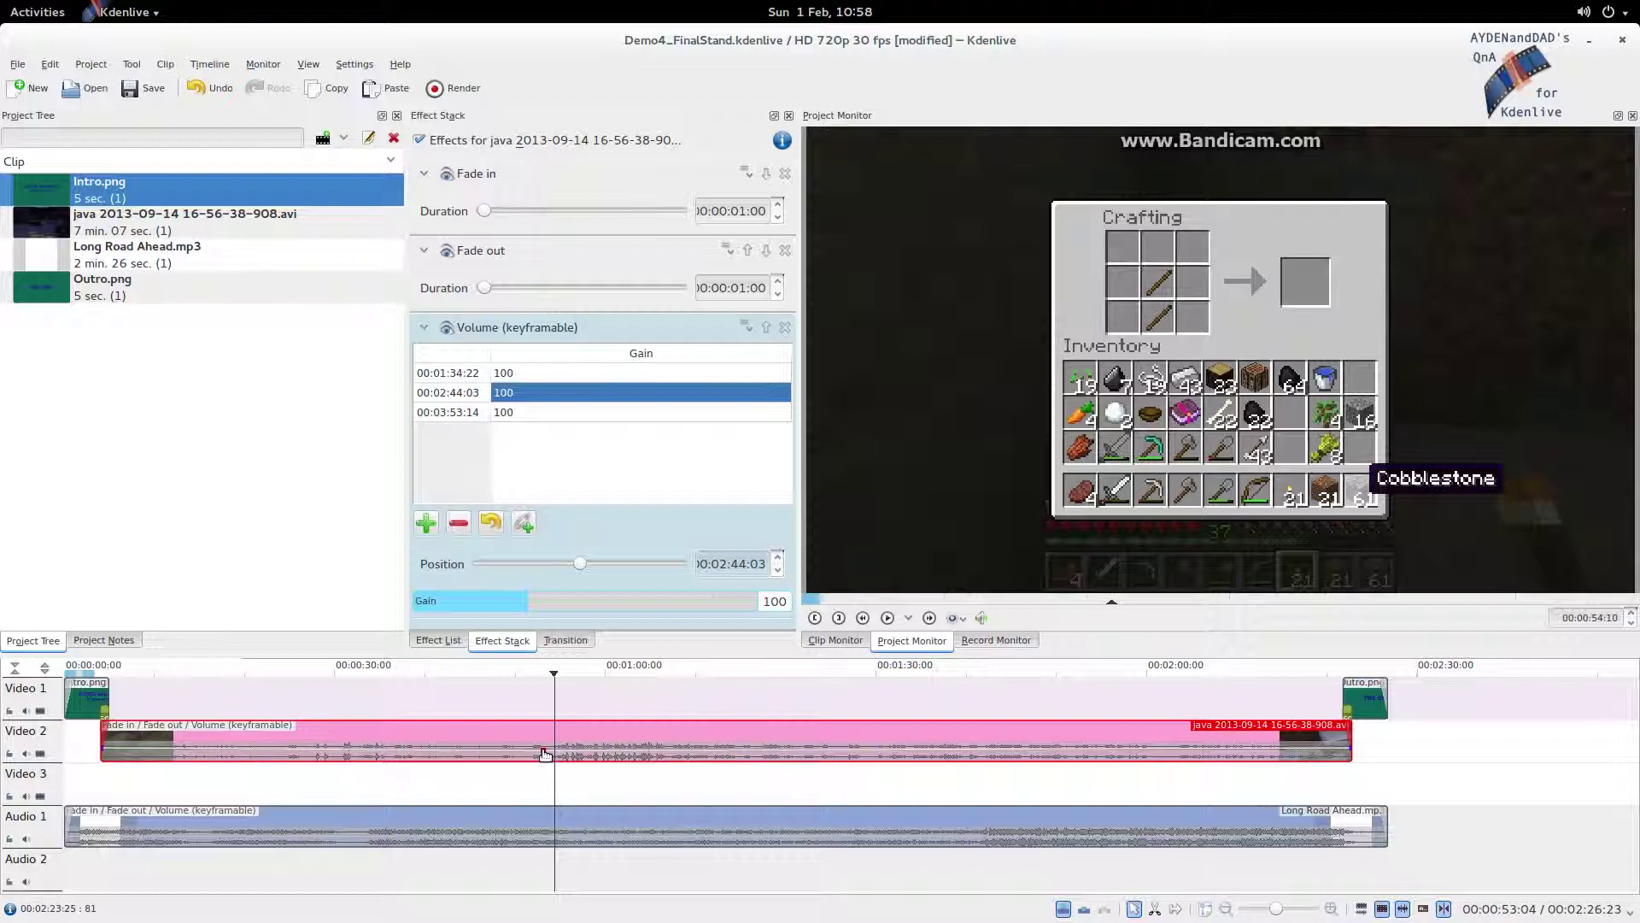
drag(545, 754, 545, 755)
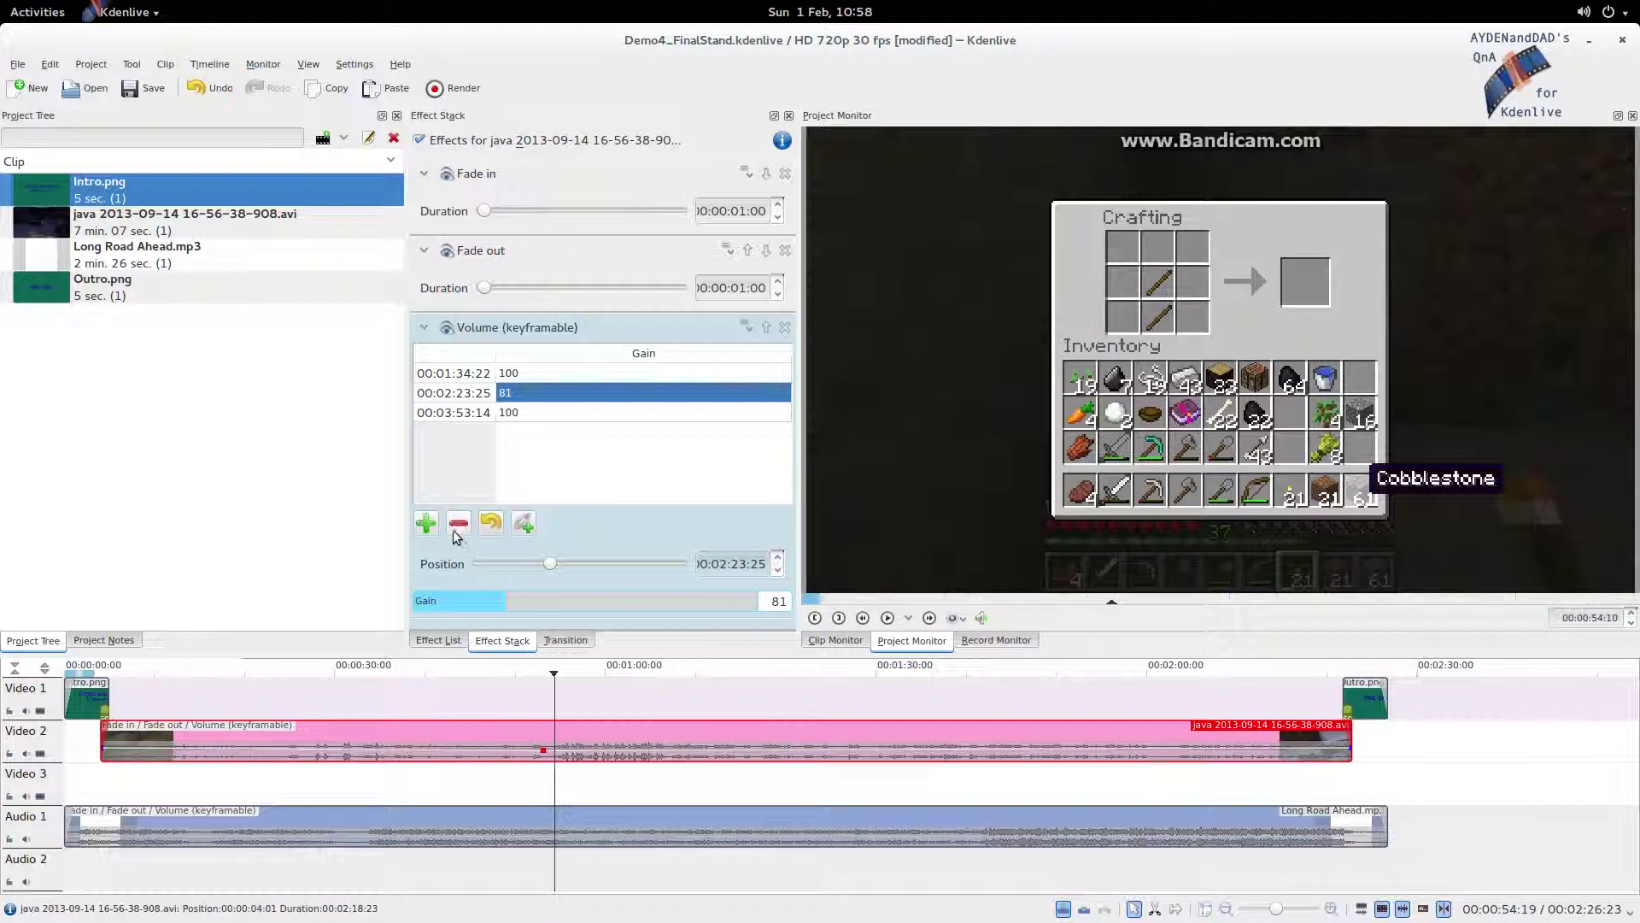
Add a second keyframe at 00:02:25:10 and lower its gain to 50
click(426, 525)
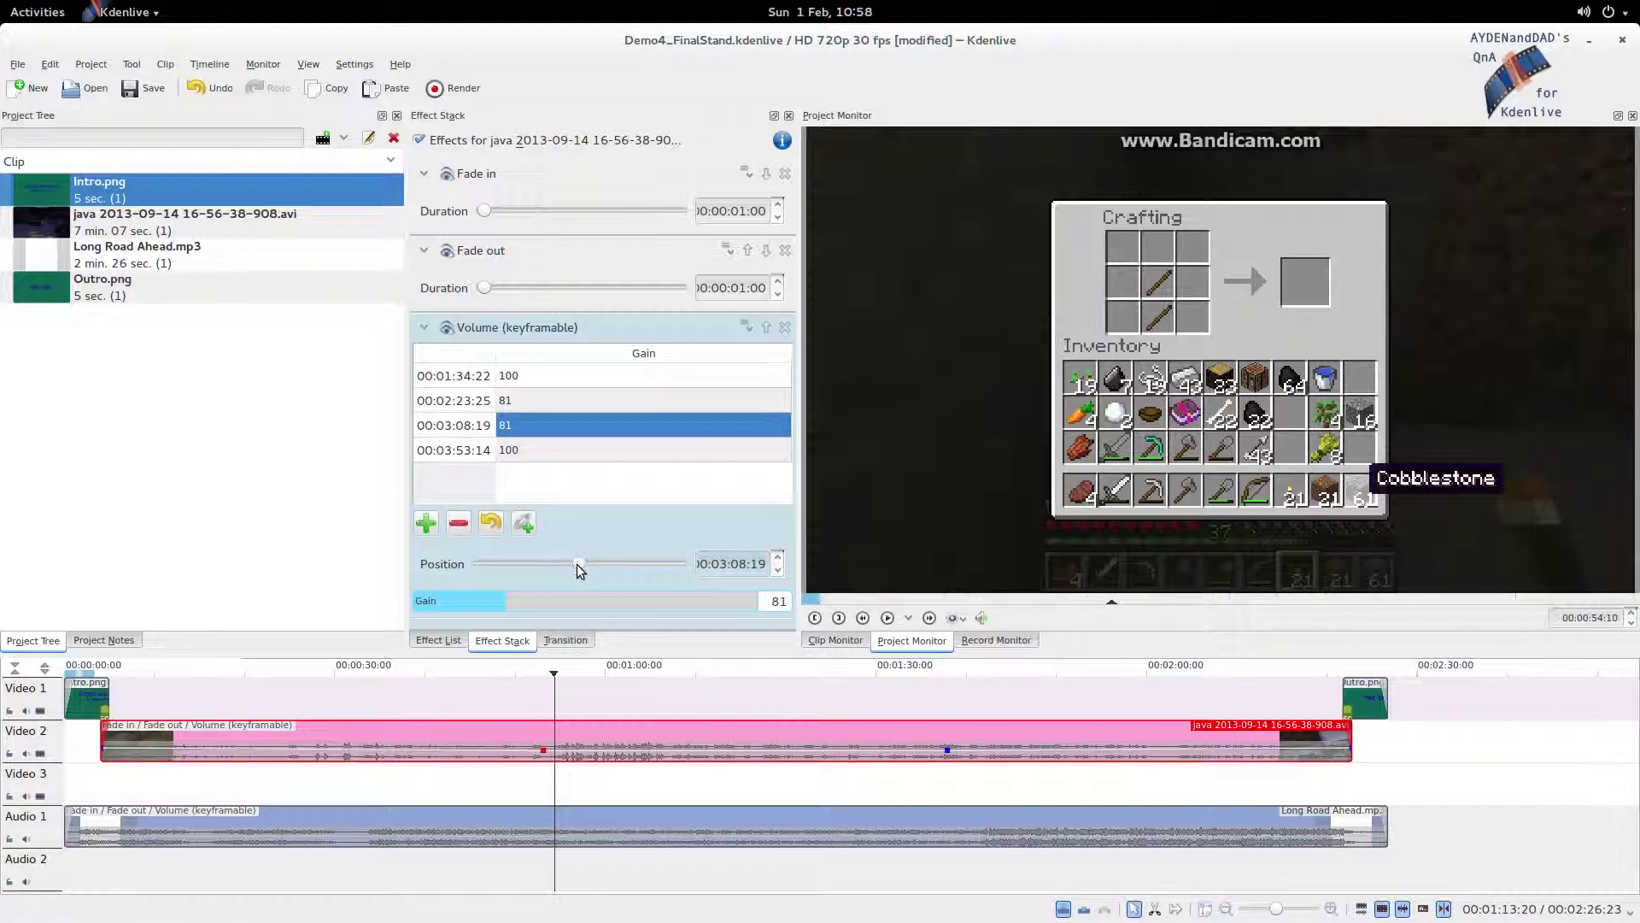
drag(577, 564, 482, 579)
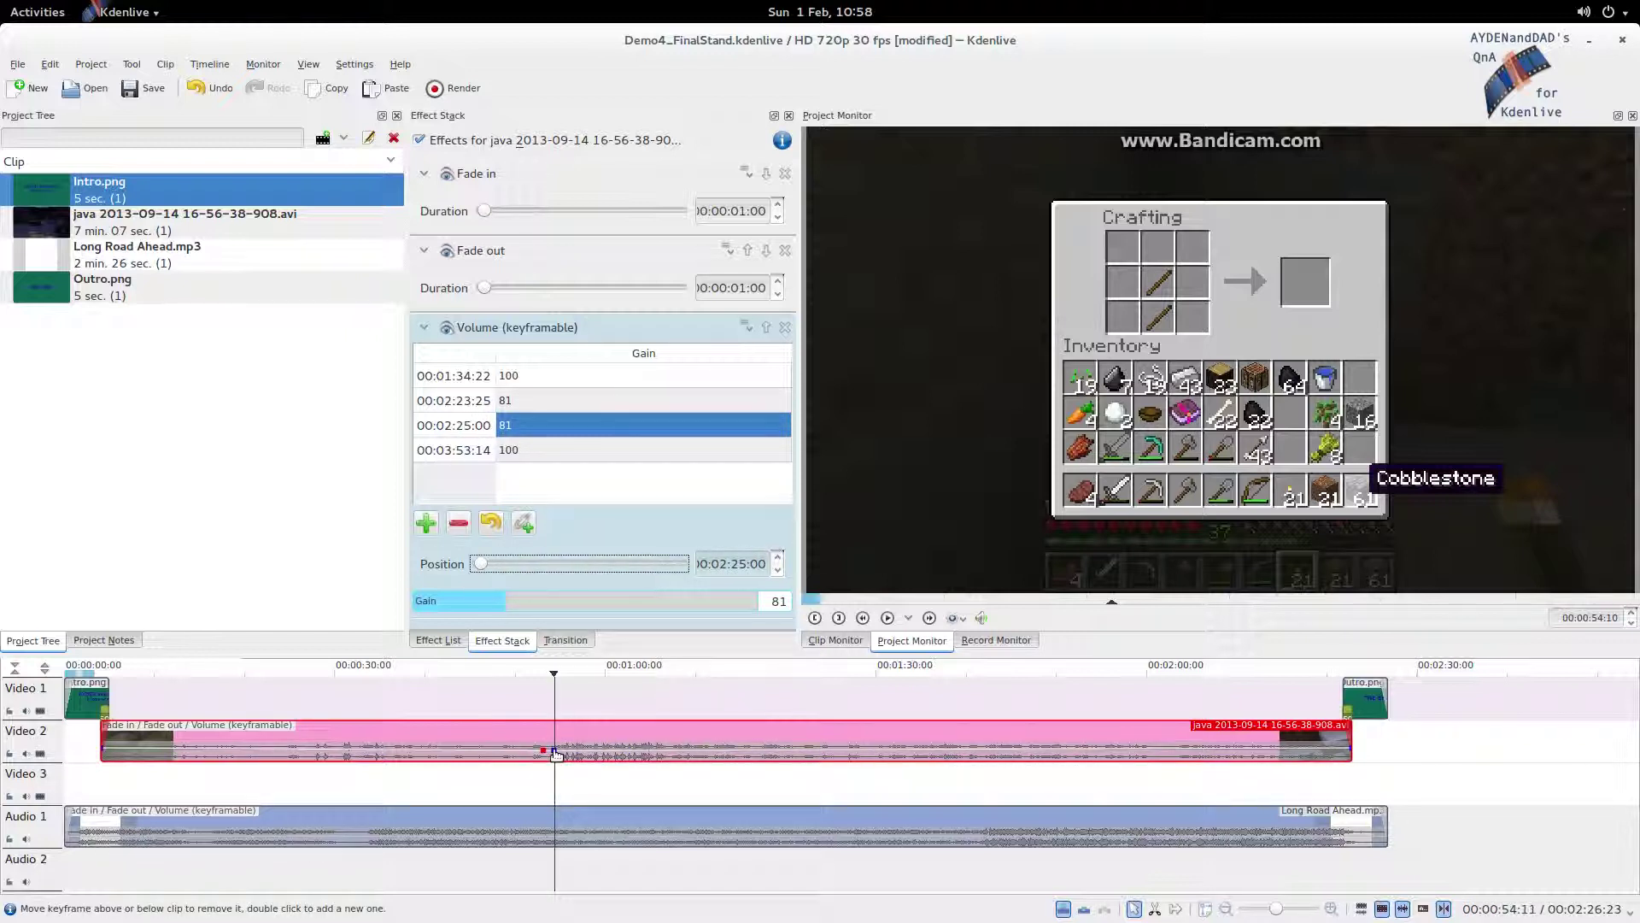
drag(556, 755, 558, 758)
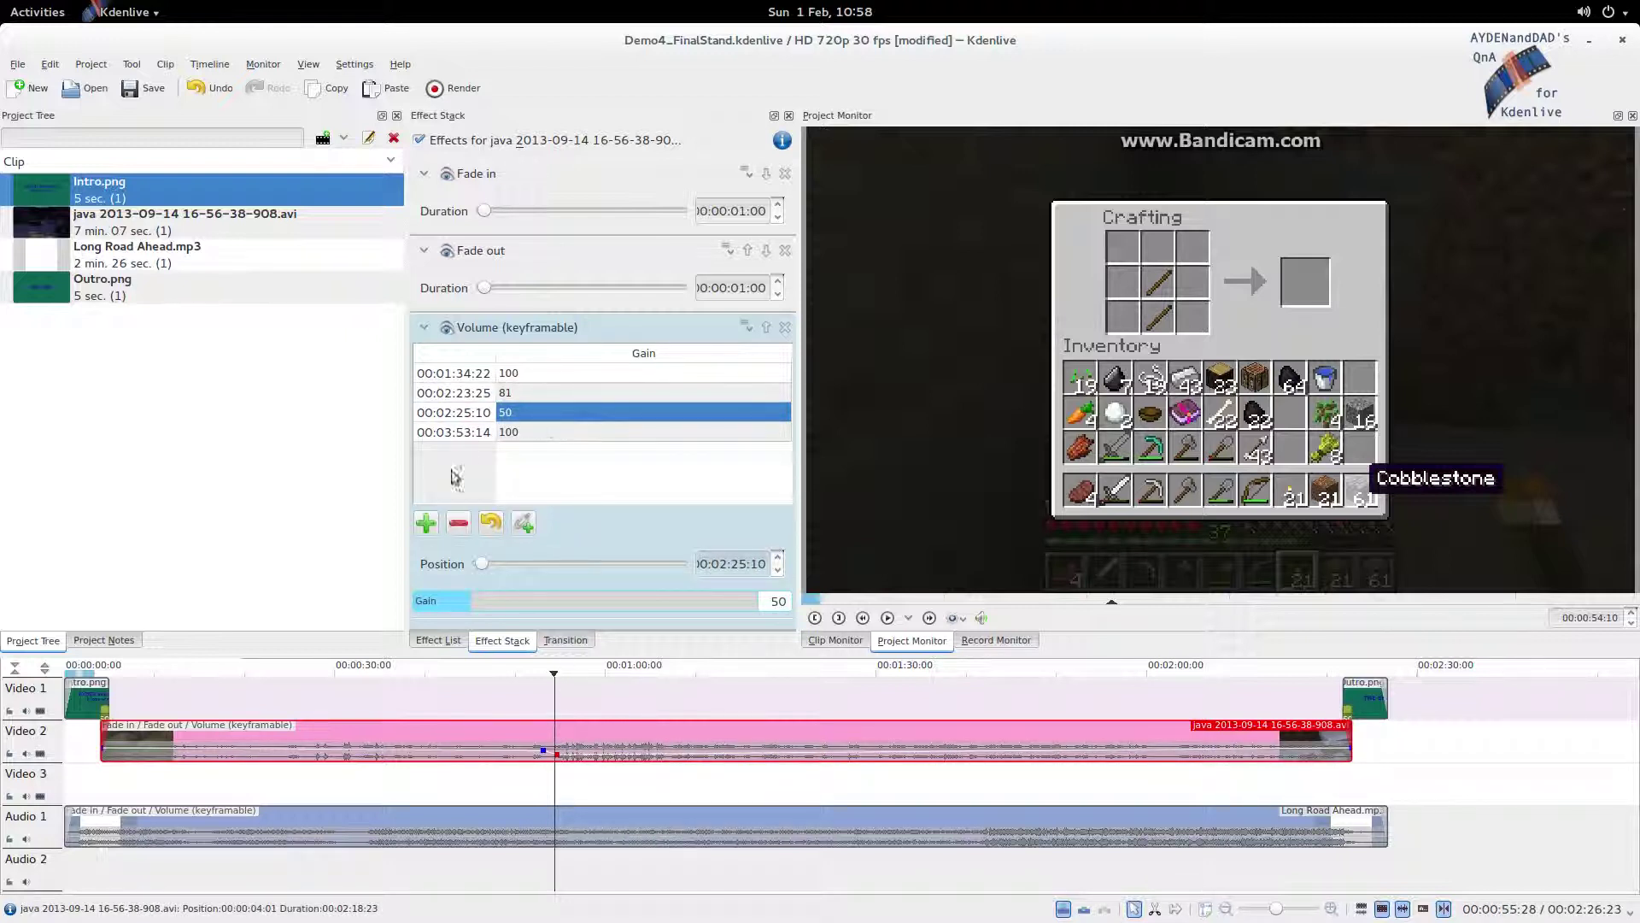
Add two new gain-50 volume keyframes and drag them earlier along the gameplay clip
click(528, 395)
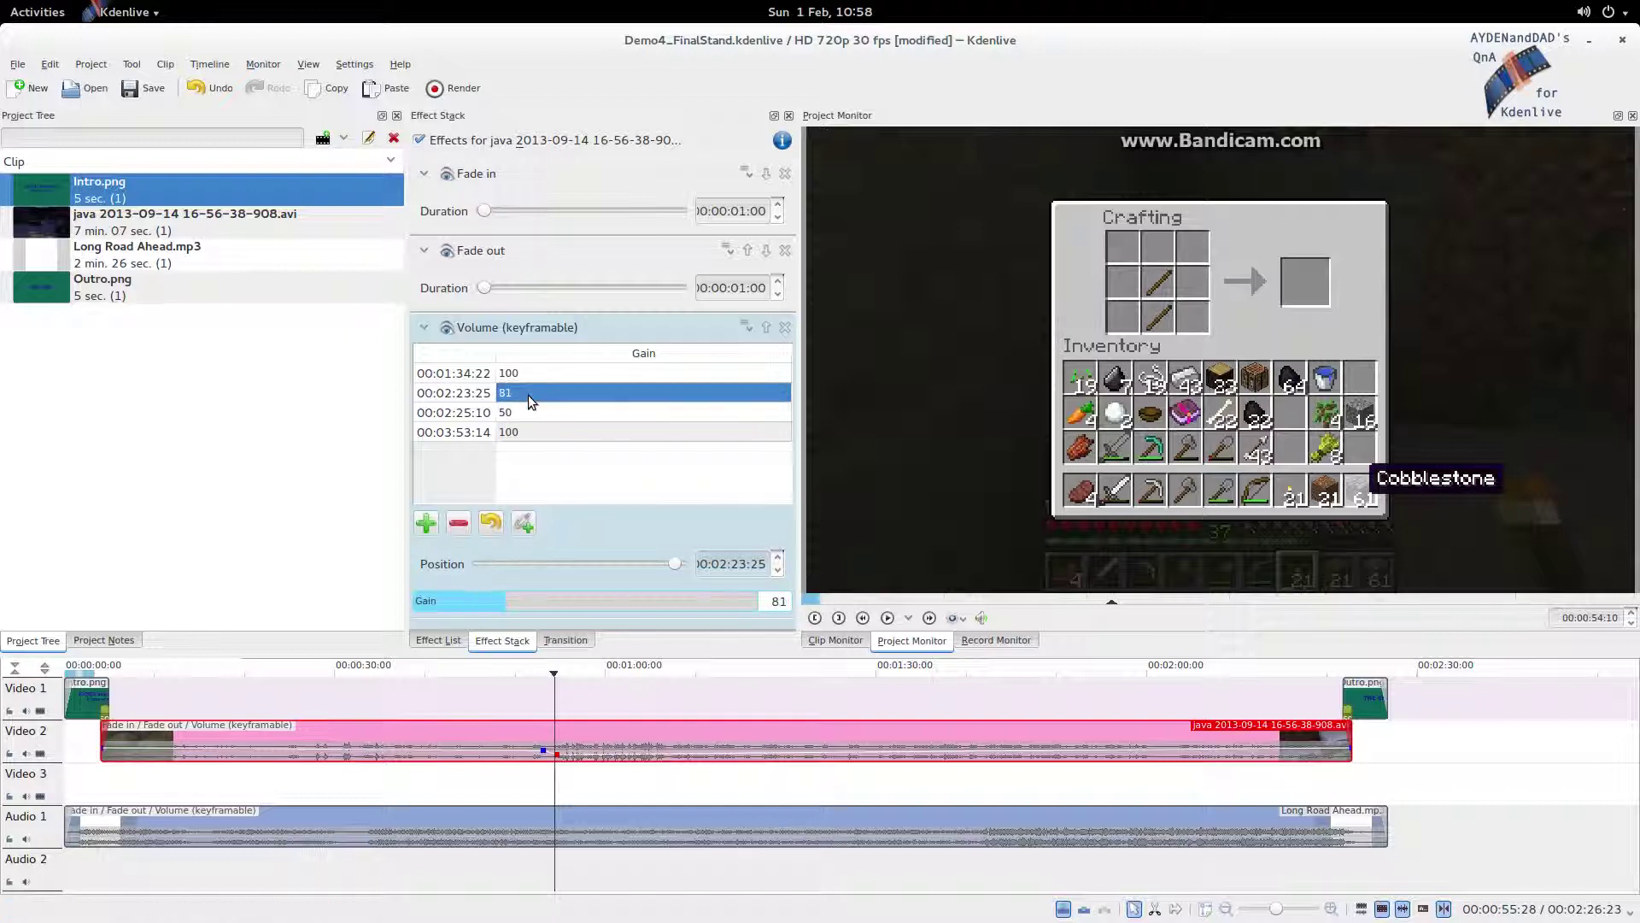
click(526, 412)
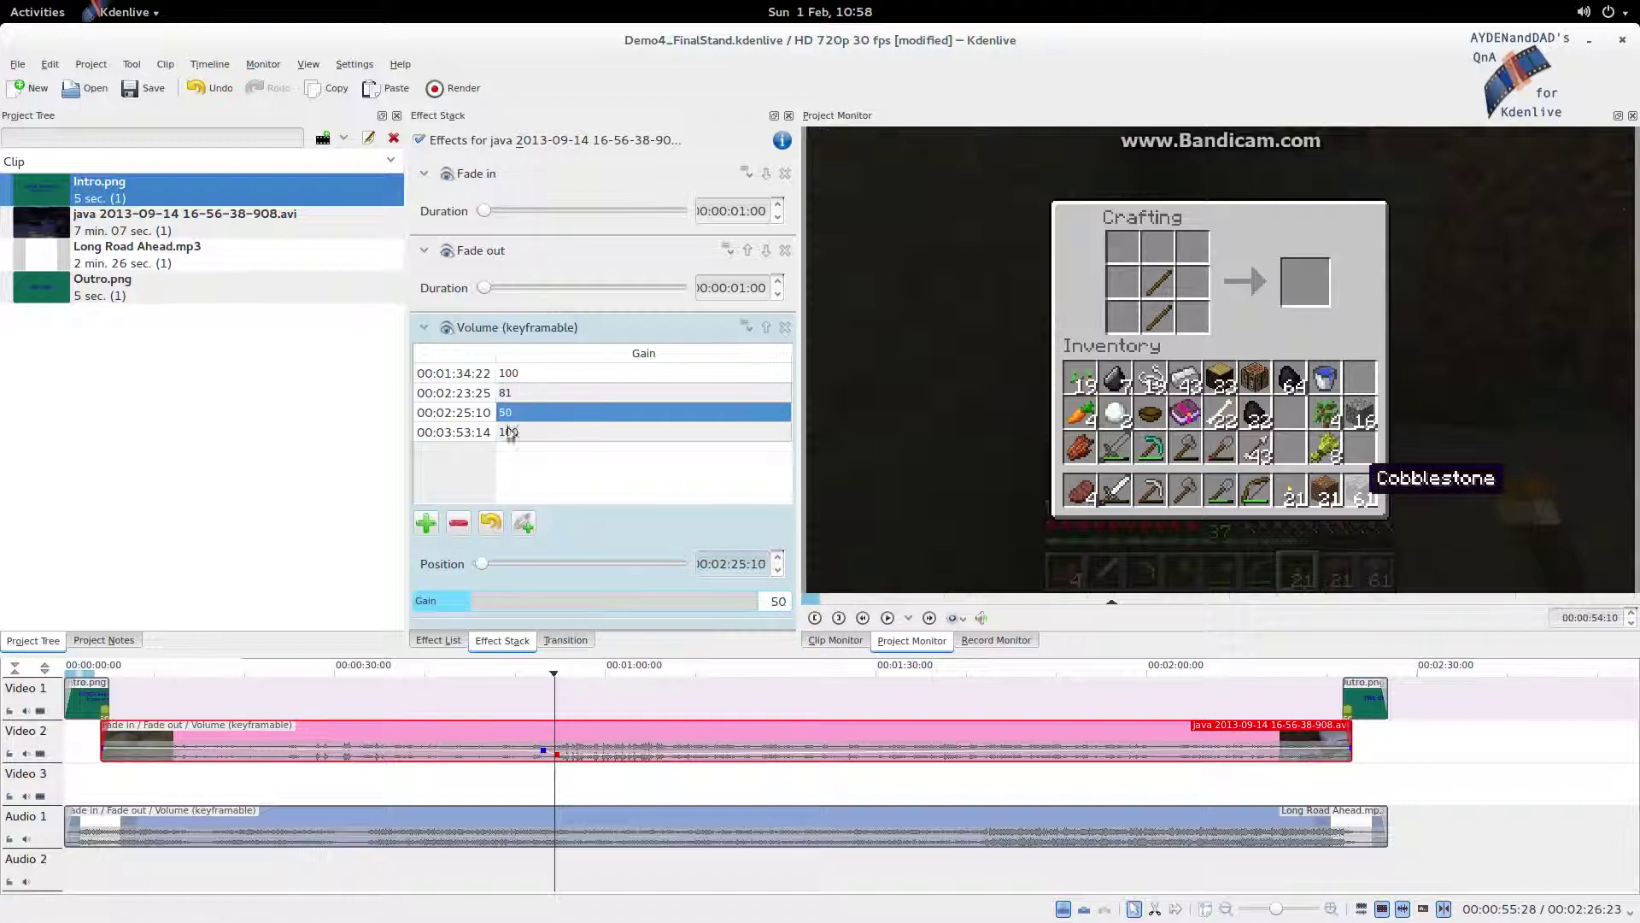
click(427, 523)
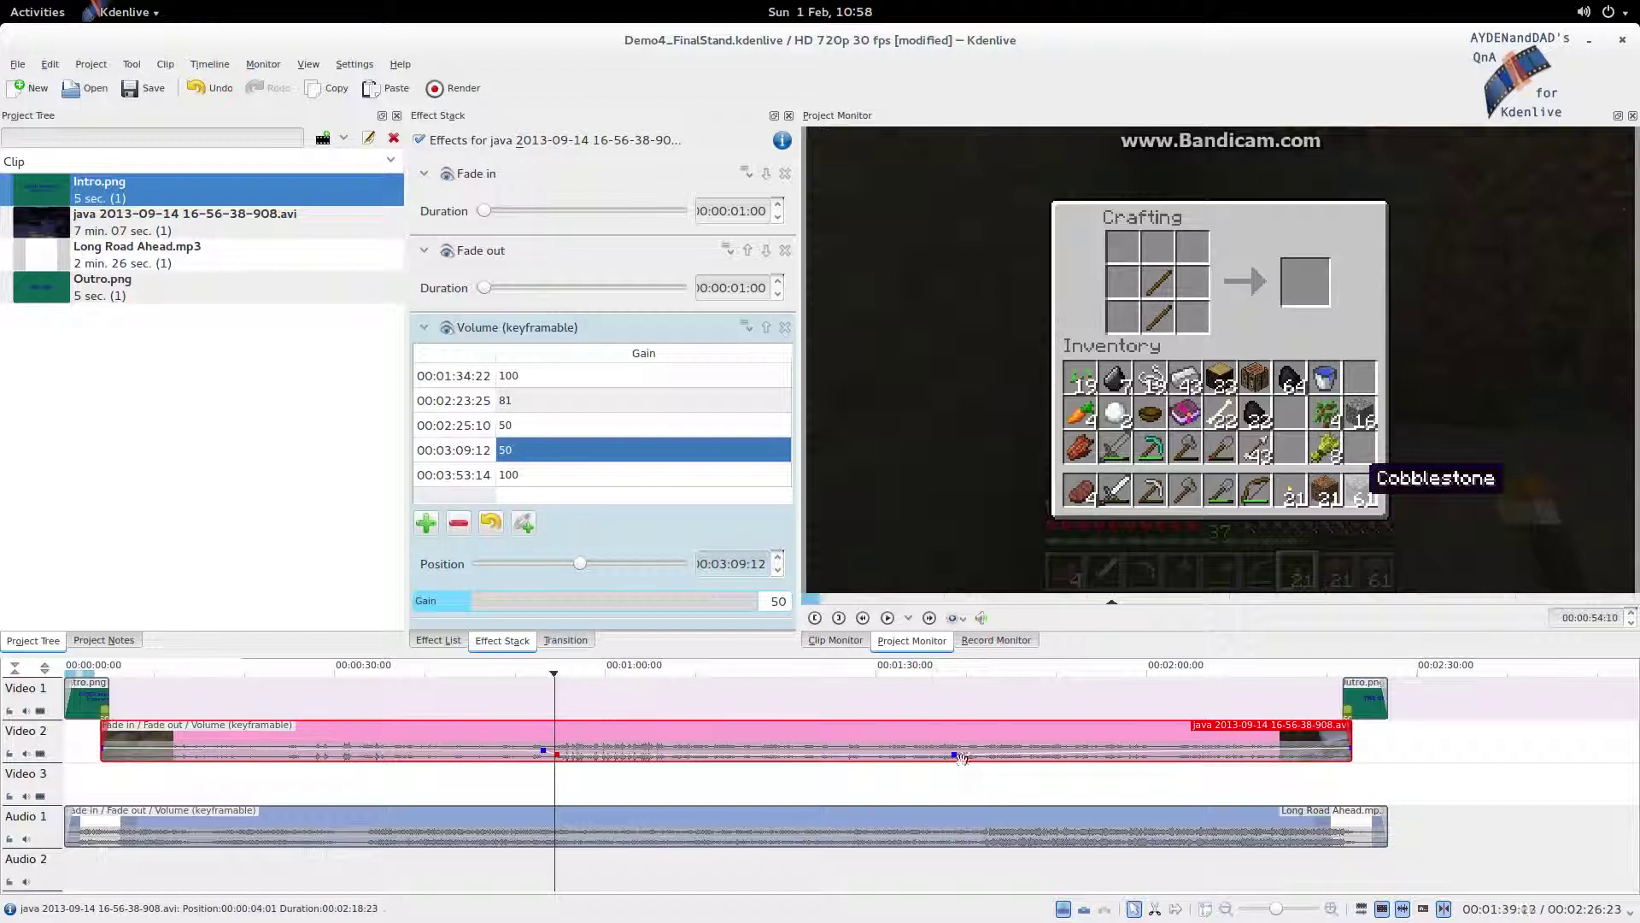
drag(954, 755, 667, 759)
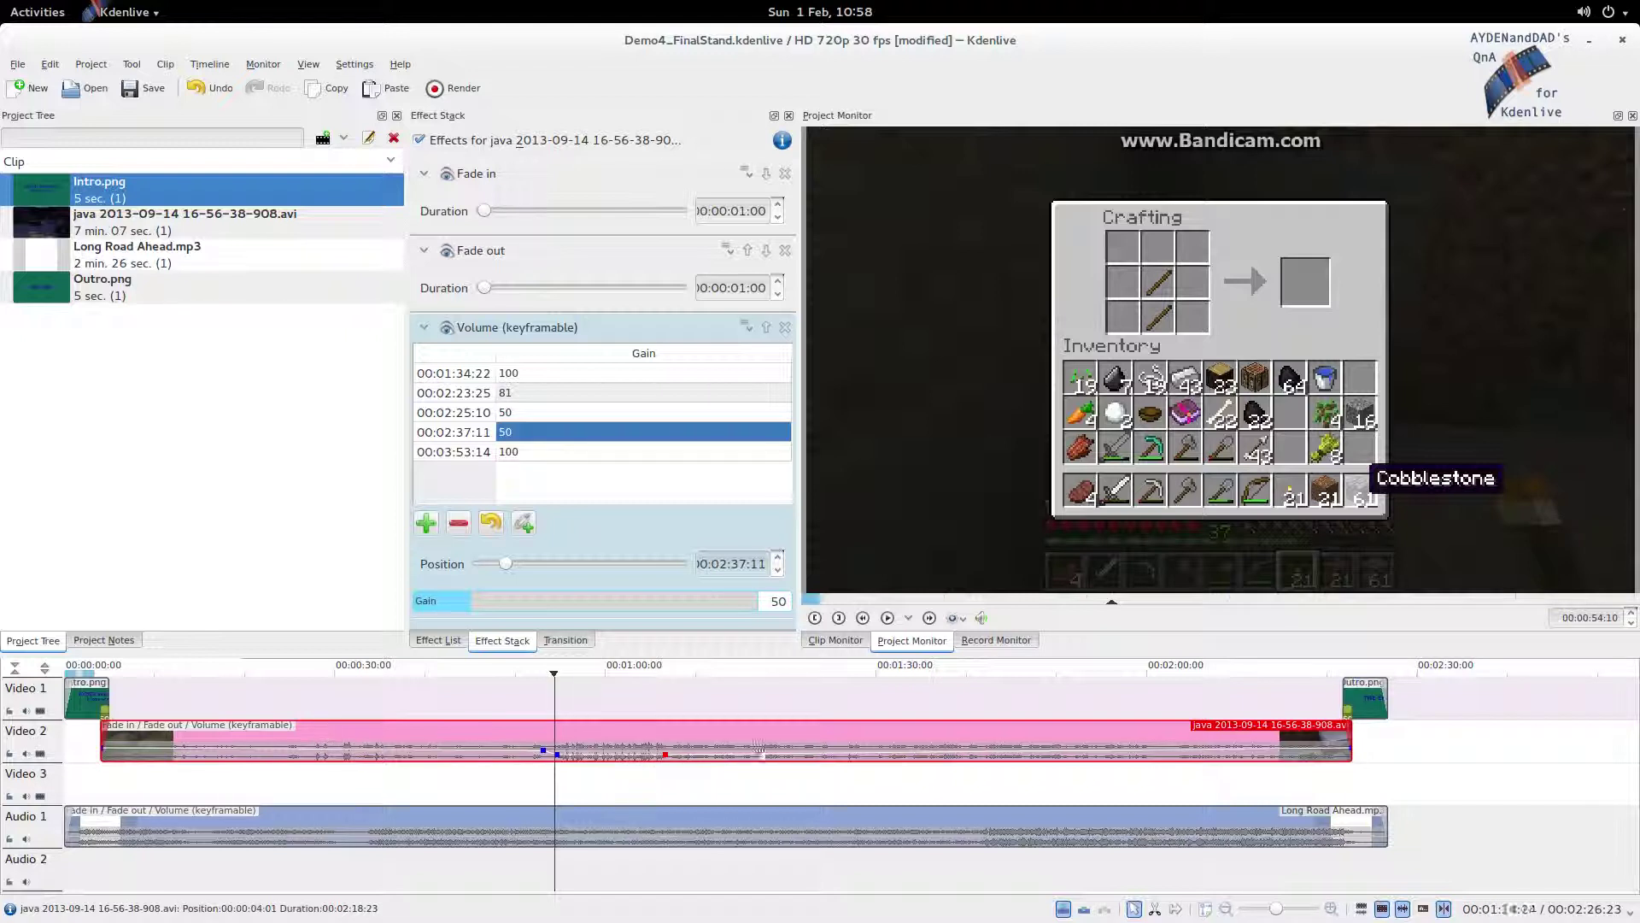
click(427, 524)
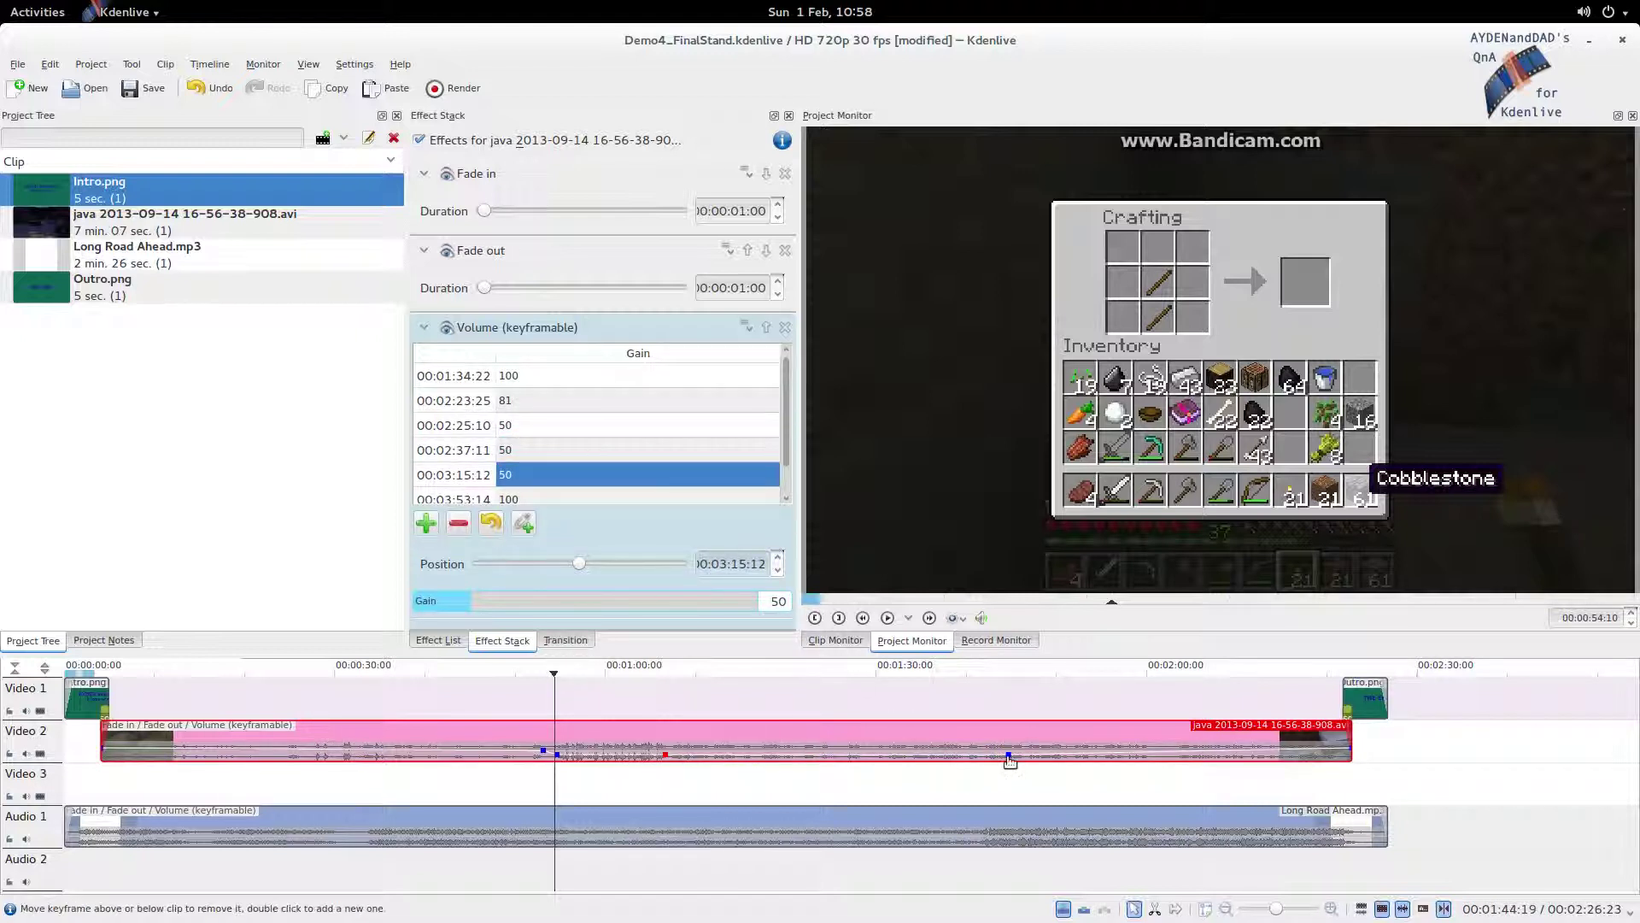
drag(1010, 758, 681, 751)
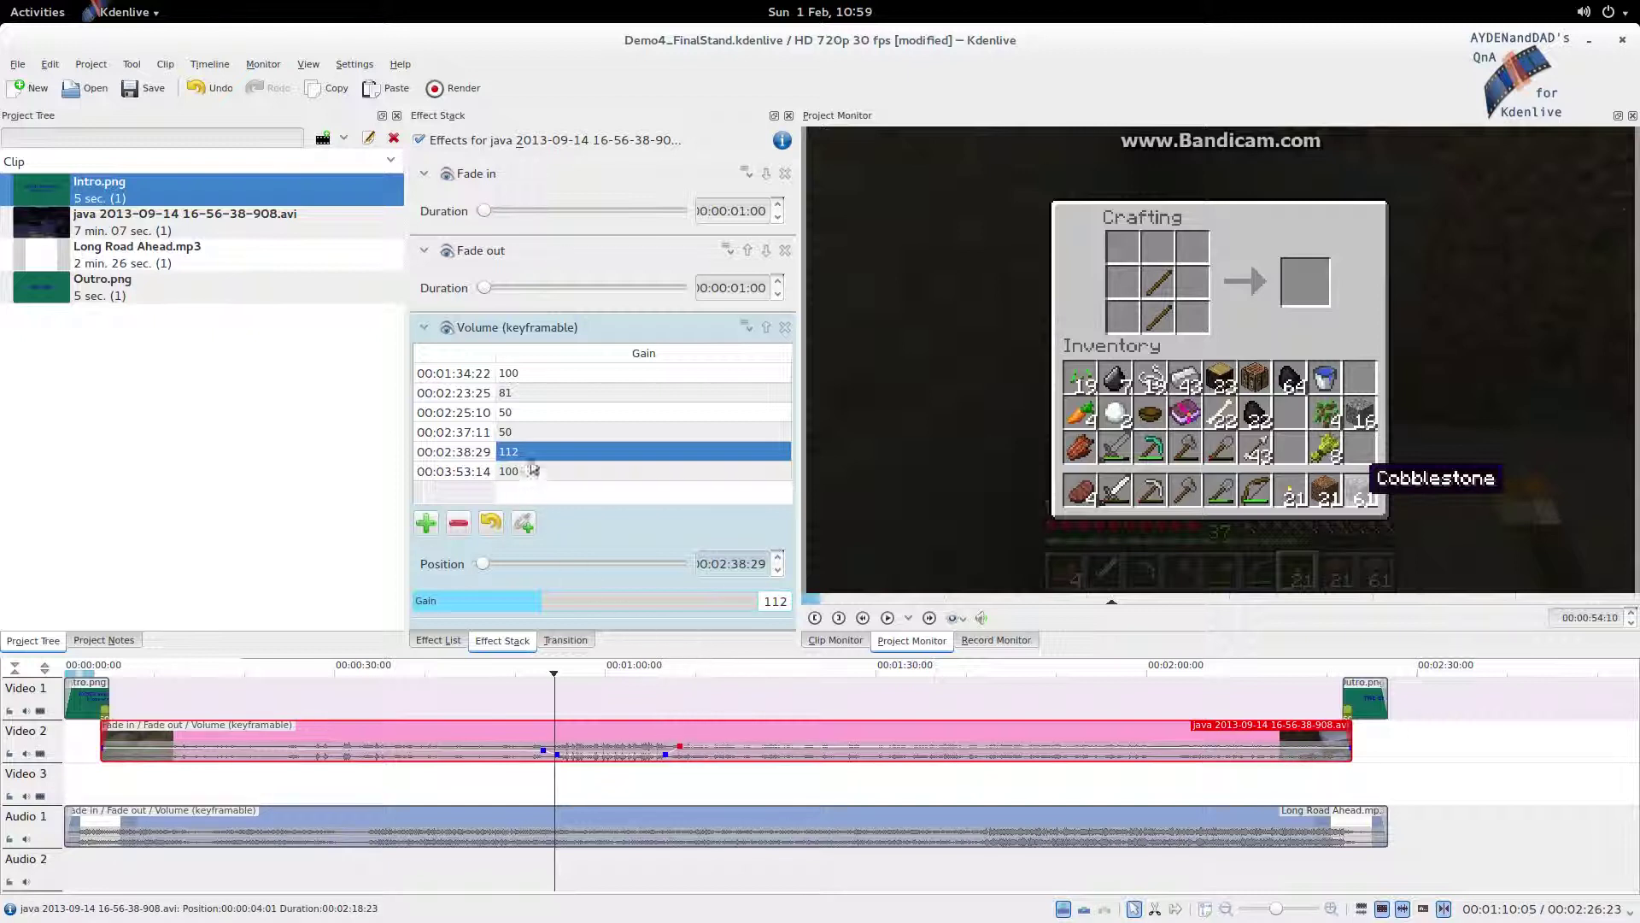
Set the gain to 70 at the 00:02:25:10 and 00:02:37:11 keyframes
click(530, 393)
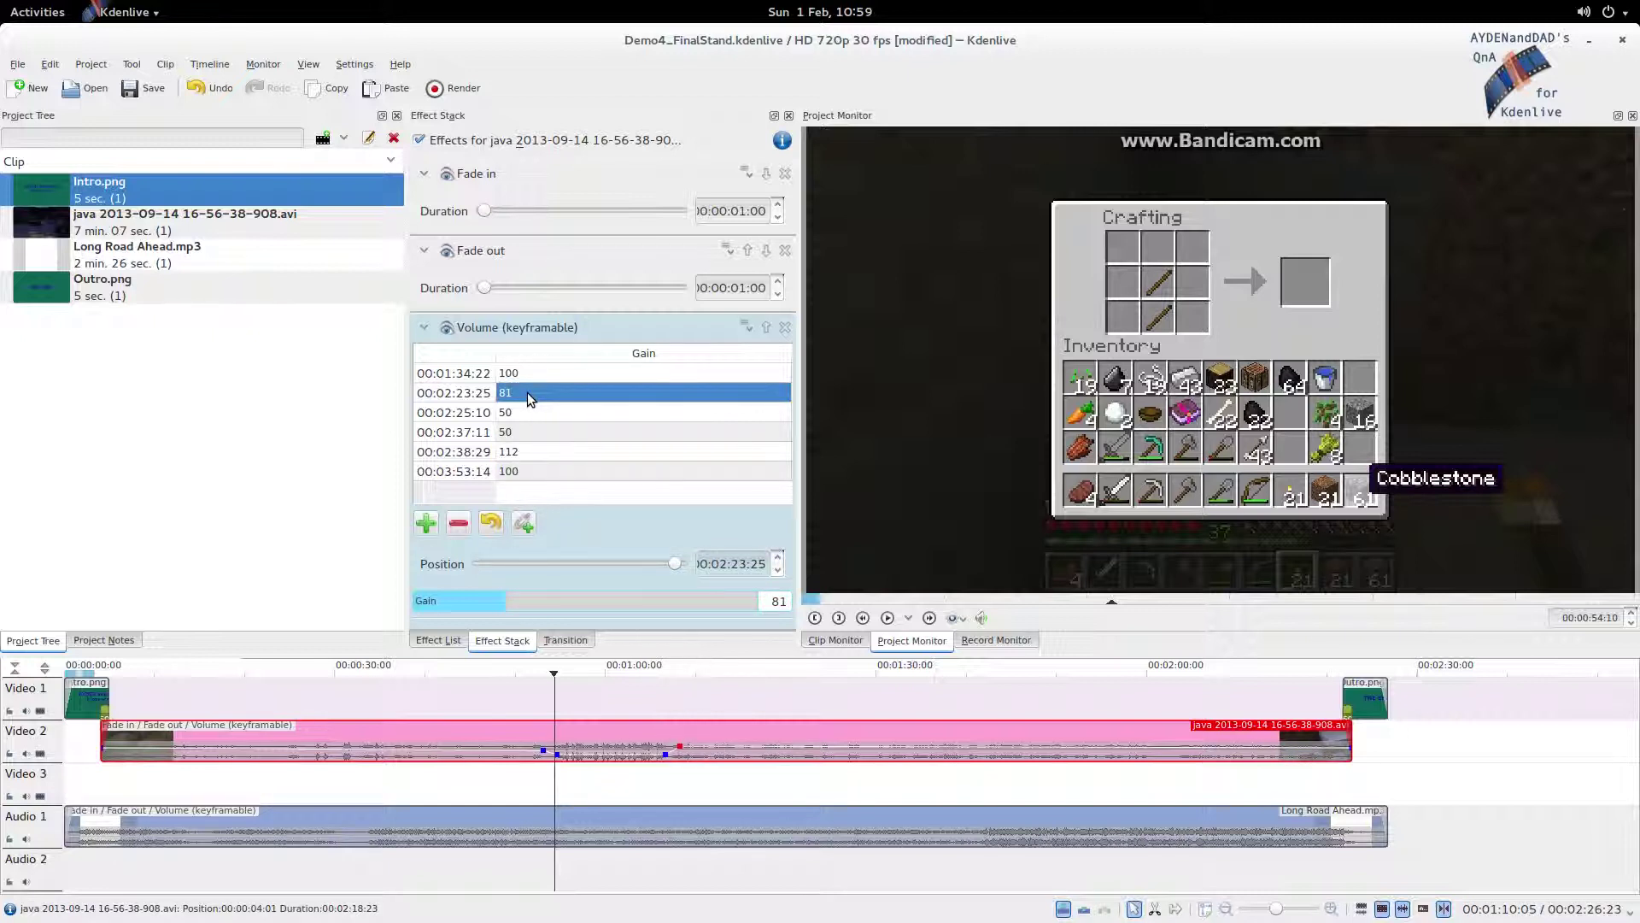
click(526, 393)
drag(522, 391, 502, 392)
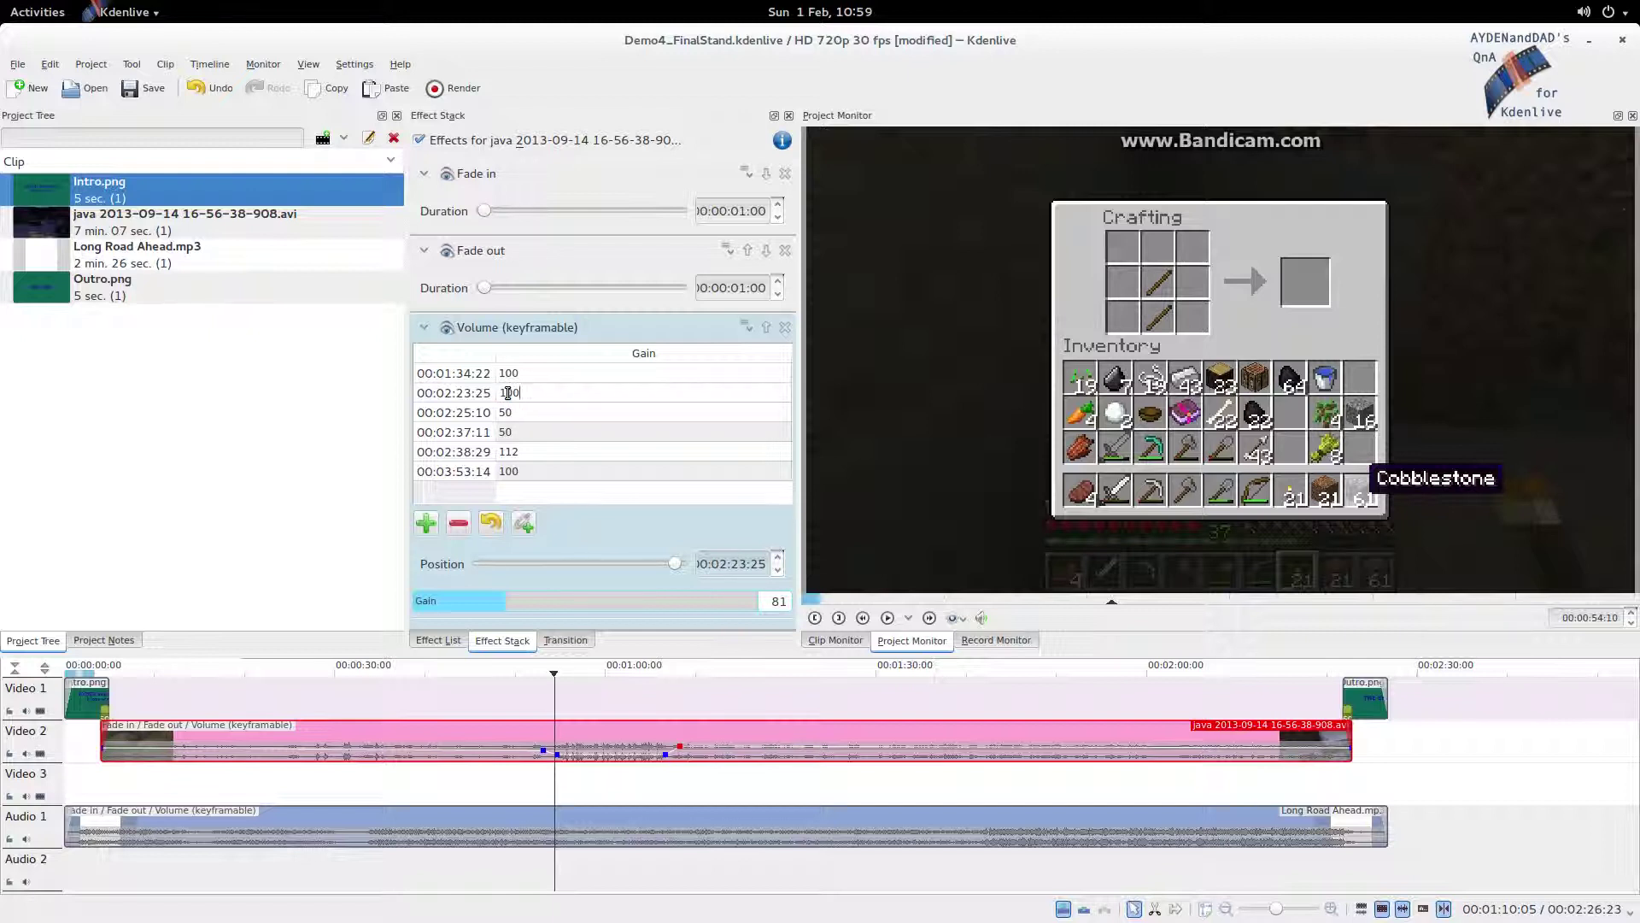
click(573, 413)
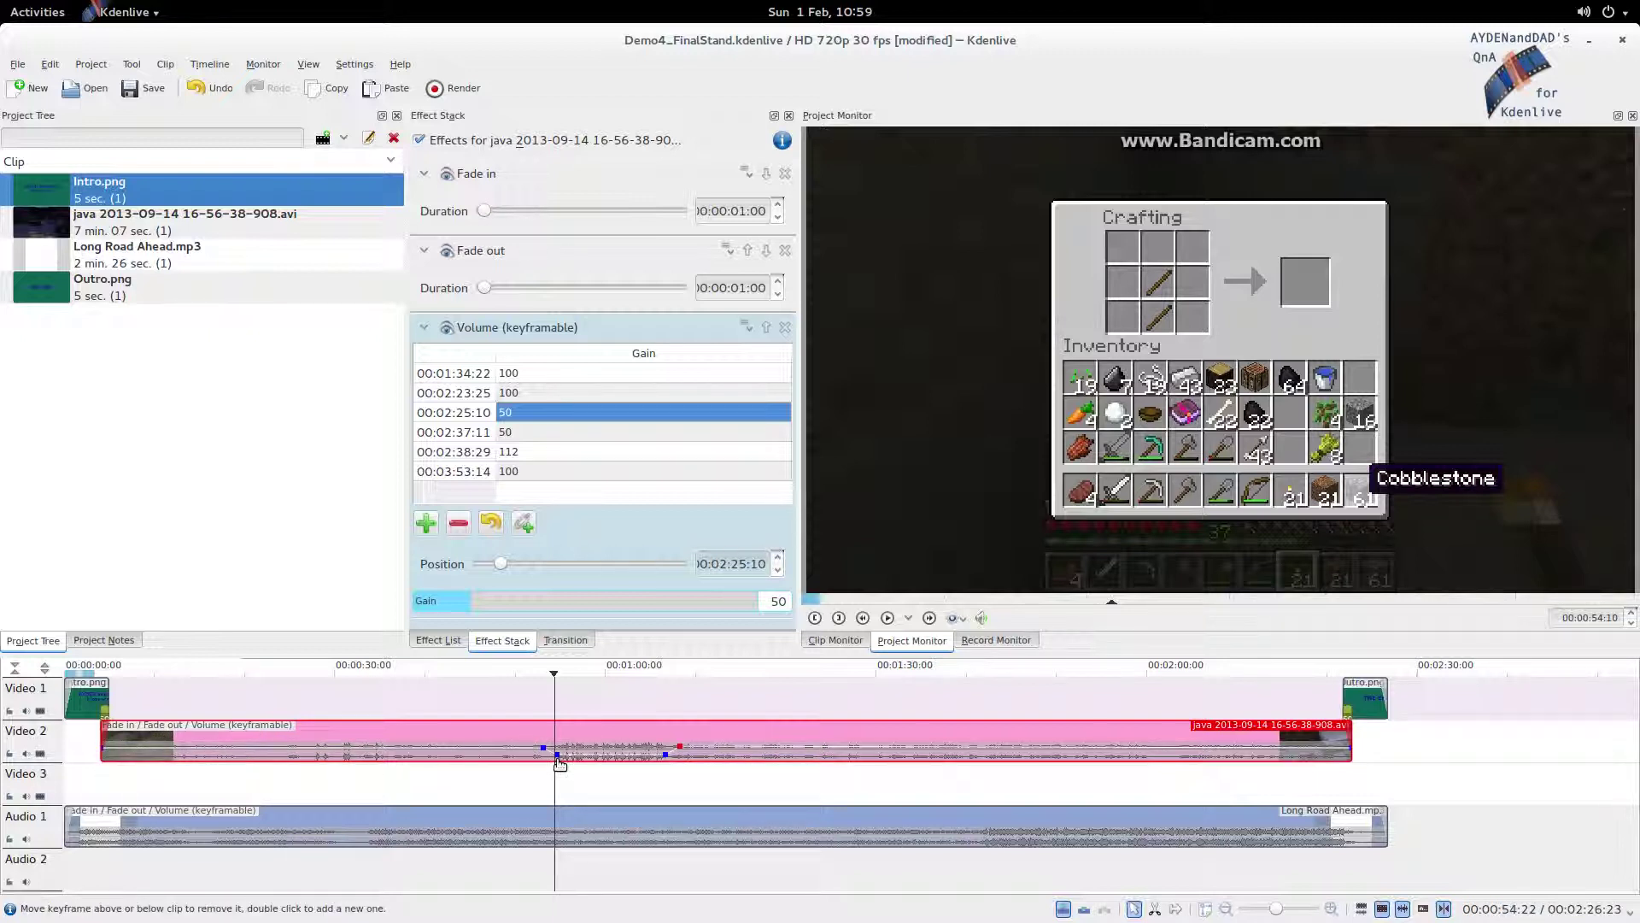
double_click(507, 413)
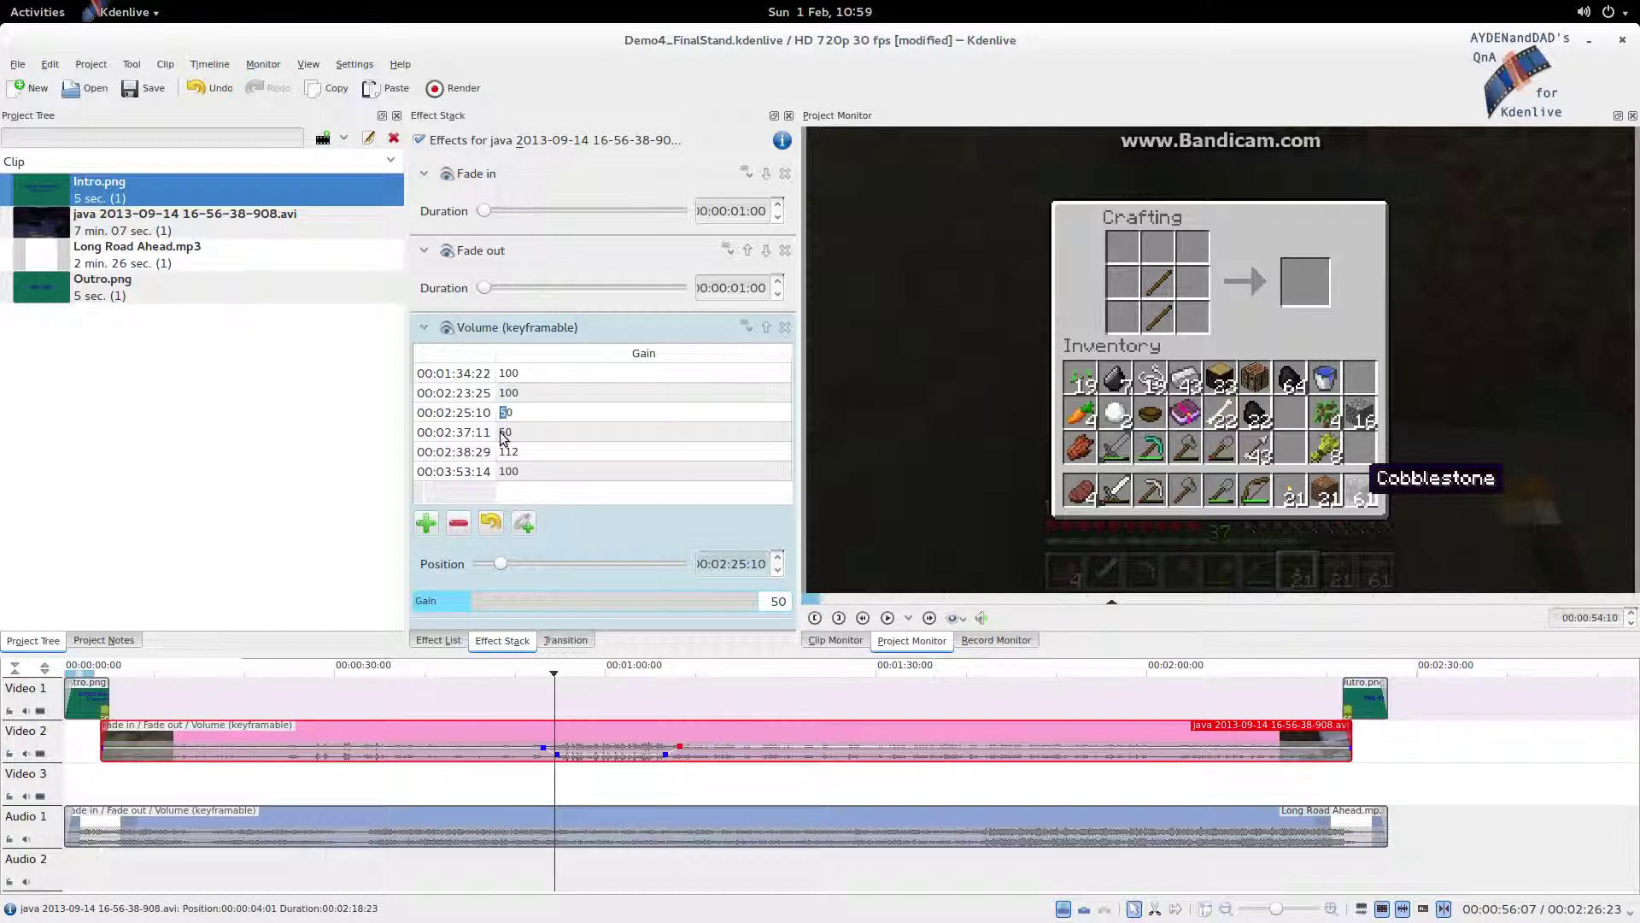
text(7)
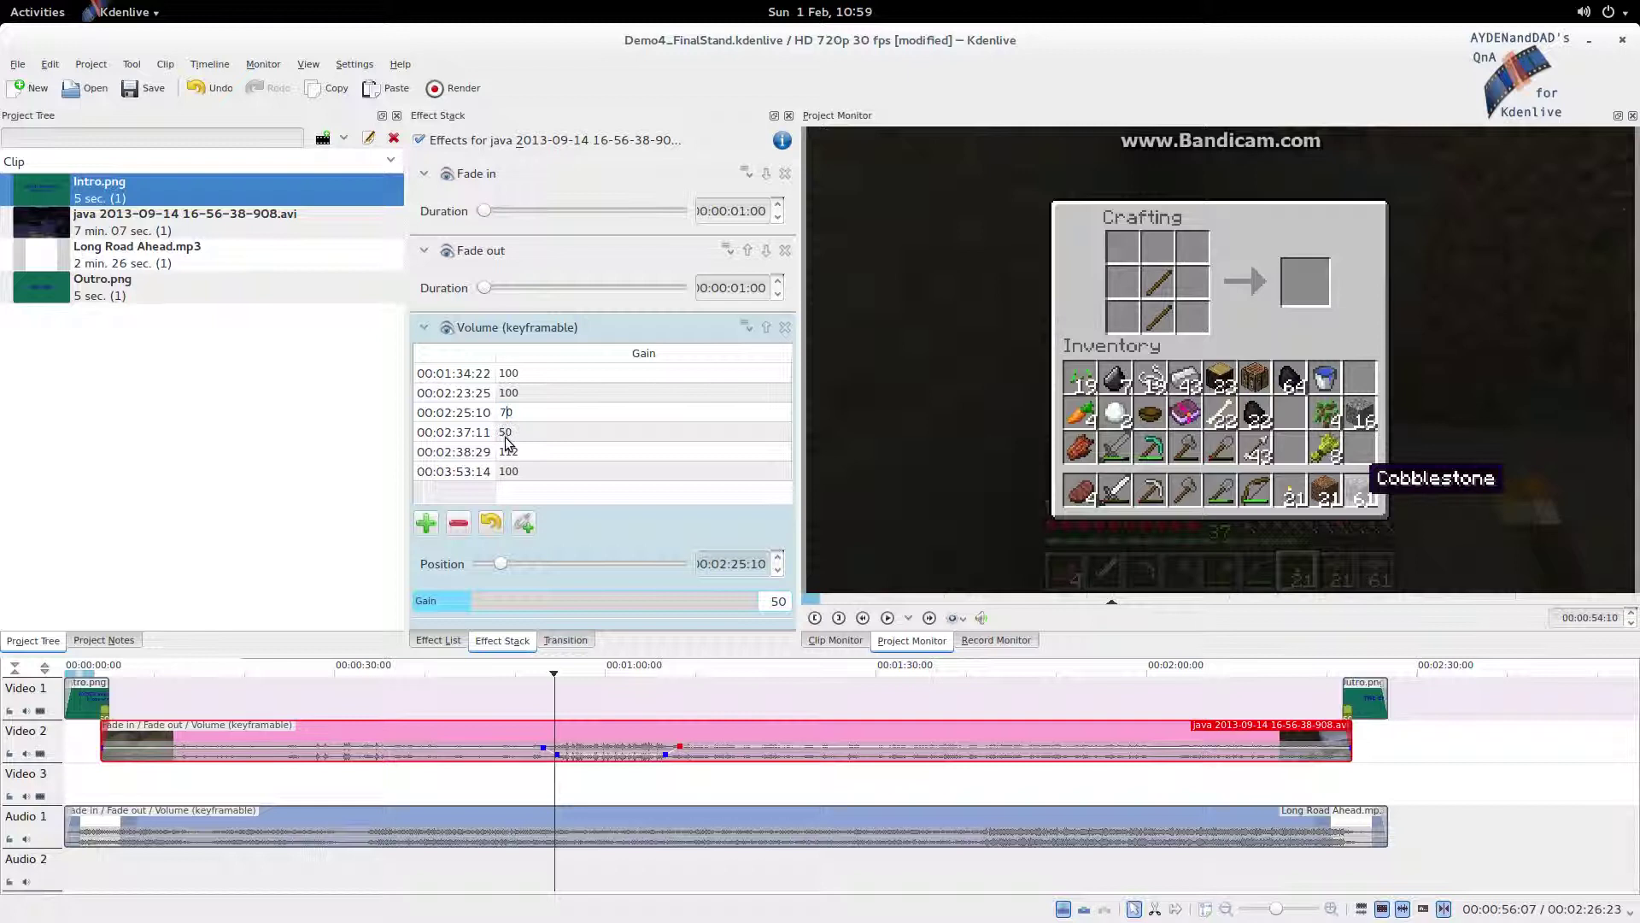
click(505, 435)
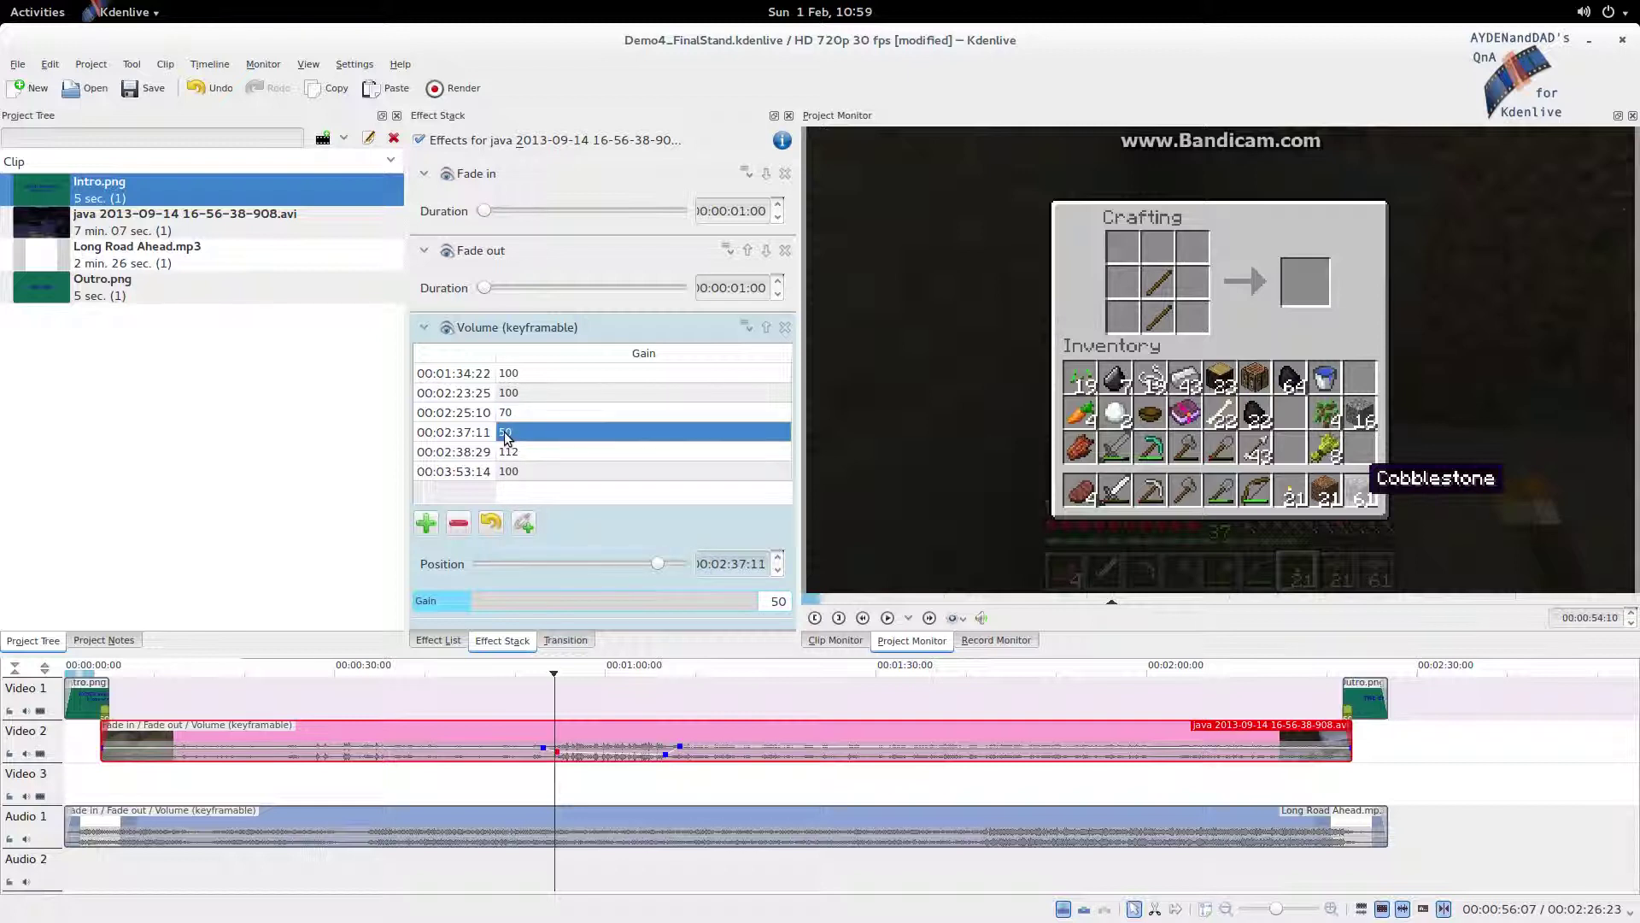
double_click(506, 433)
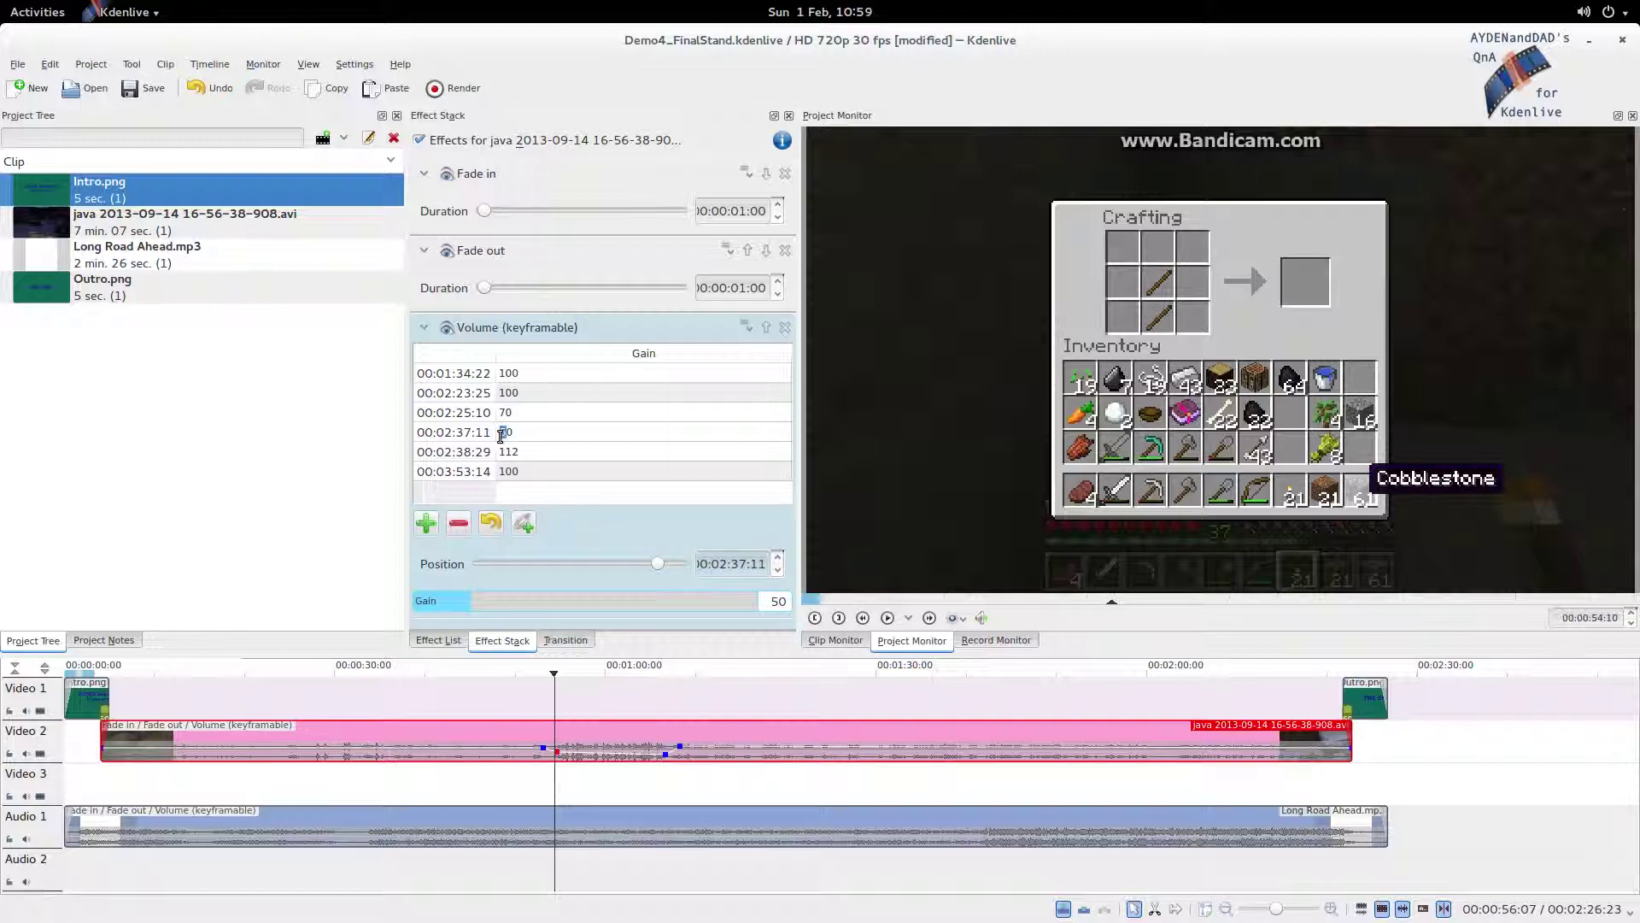
text(70)
key(Return)
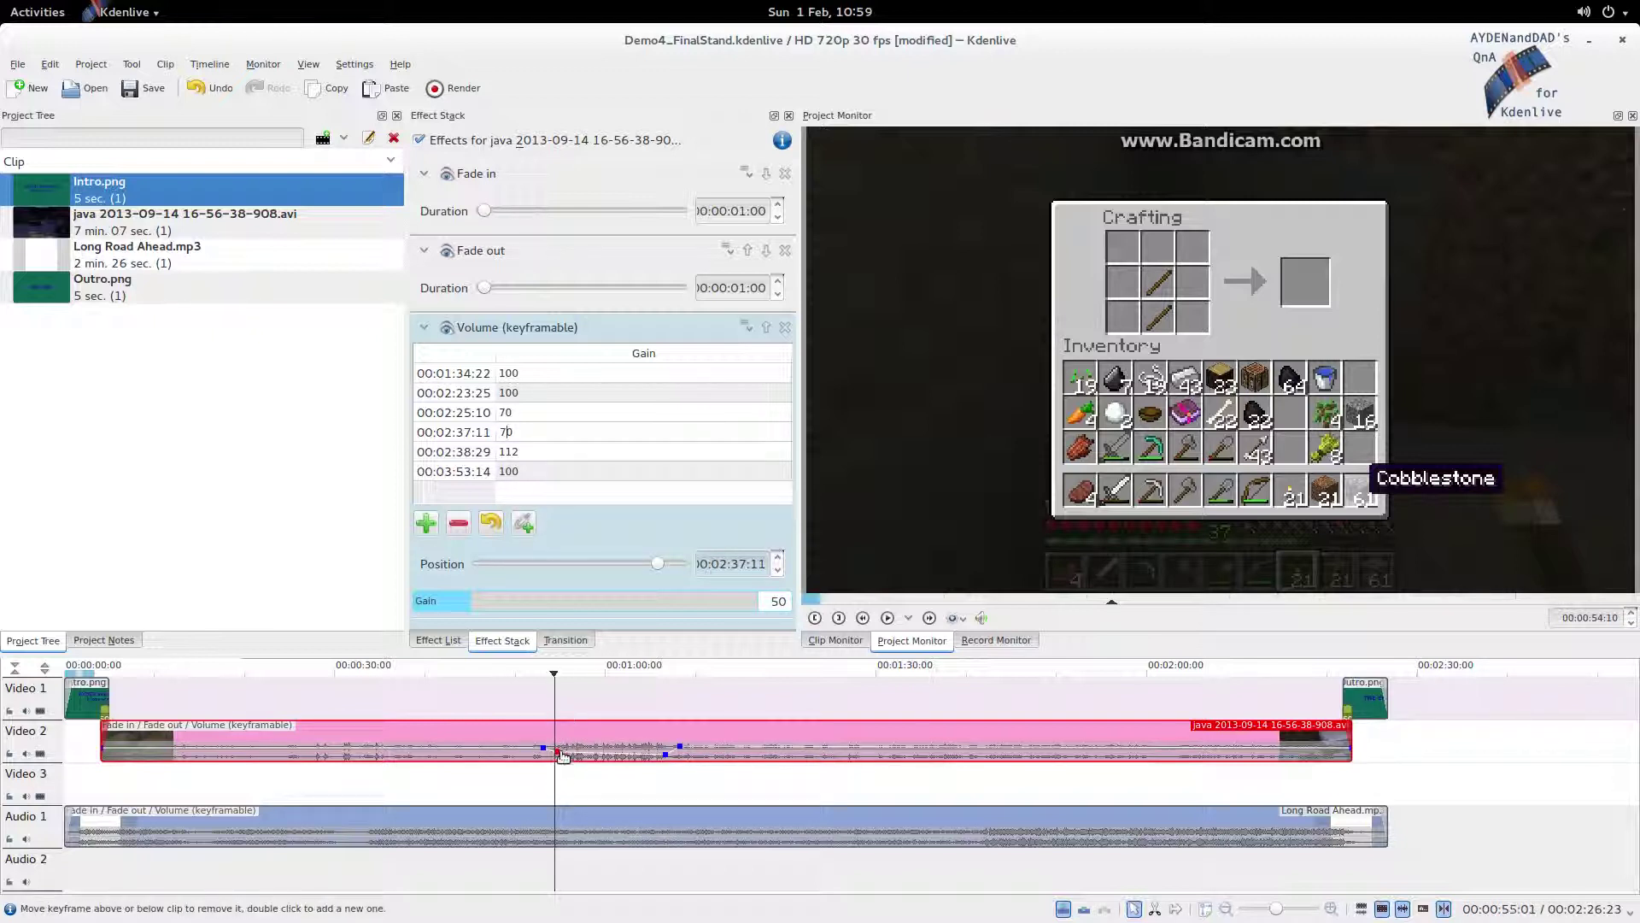
Change the 00:02:38:29 keyframe's gain from 112 to 100
click(523, 455)
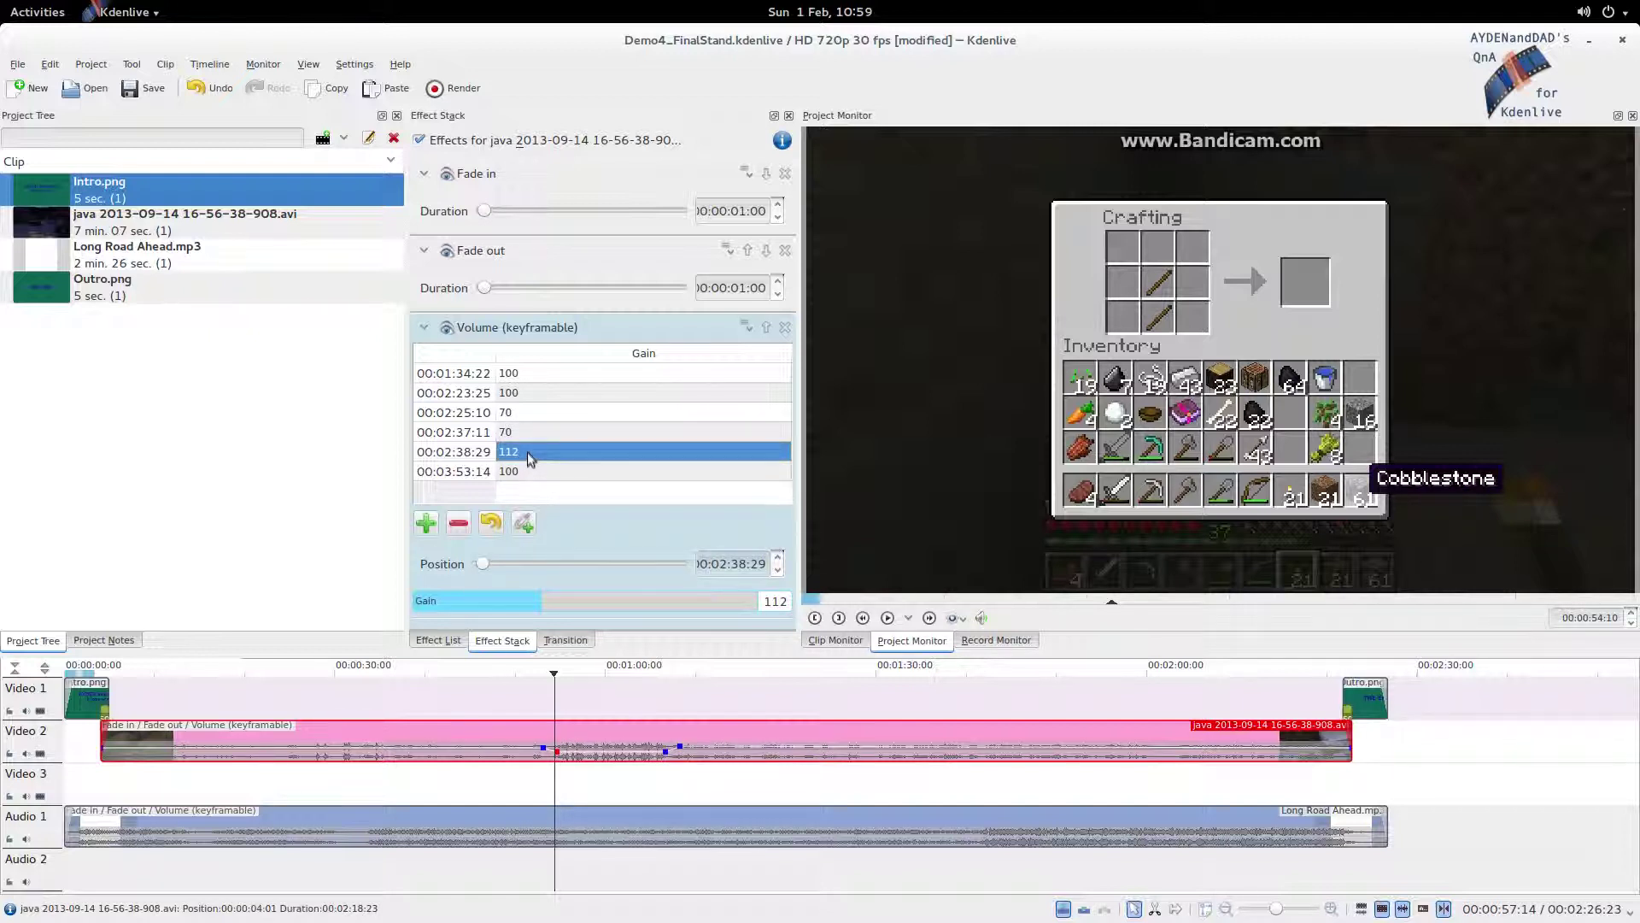
double_click(527, 451)
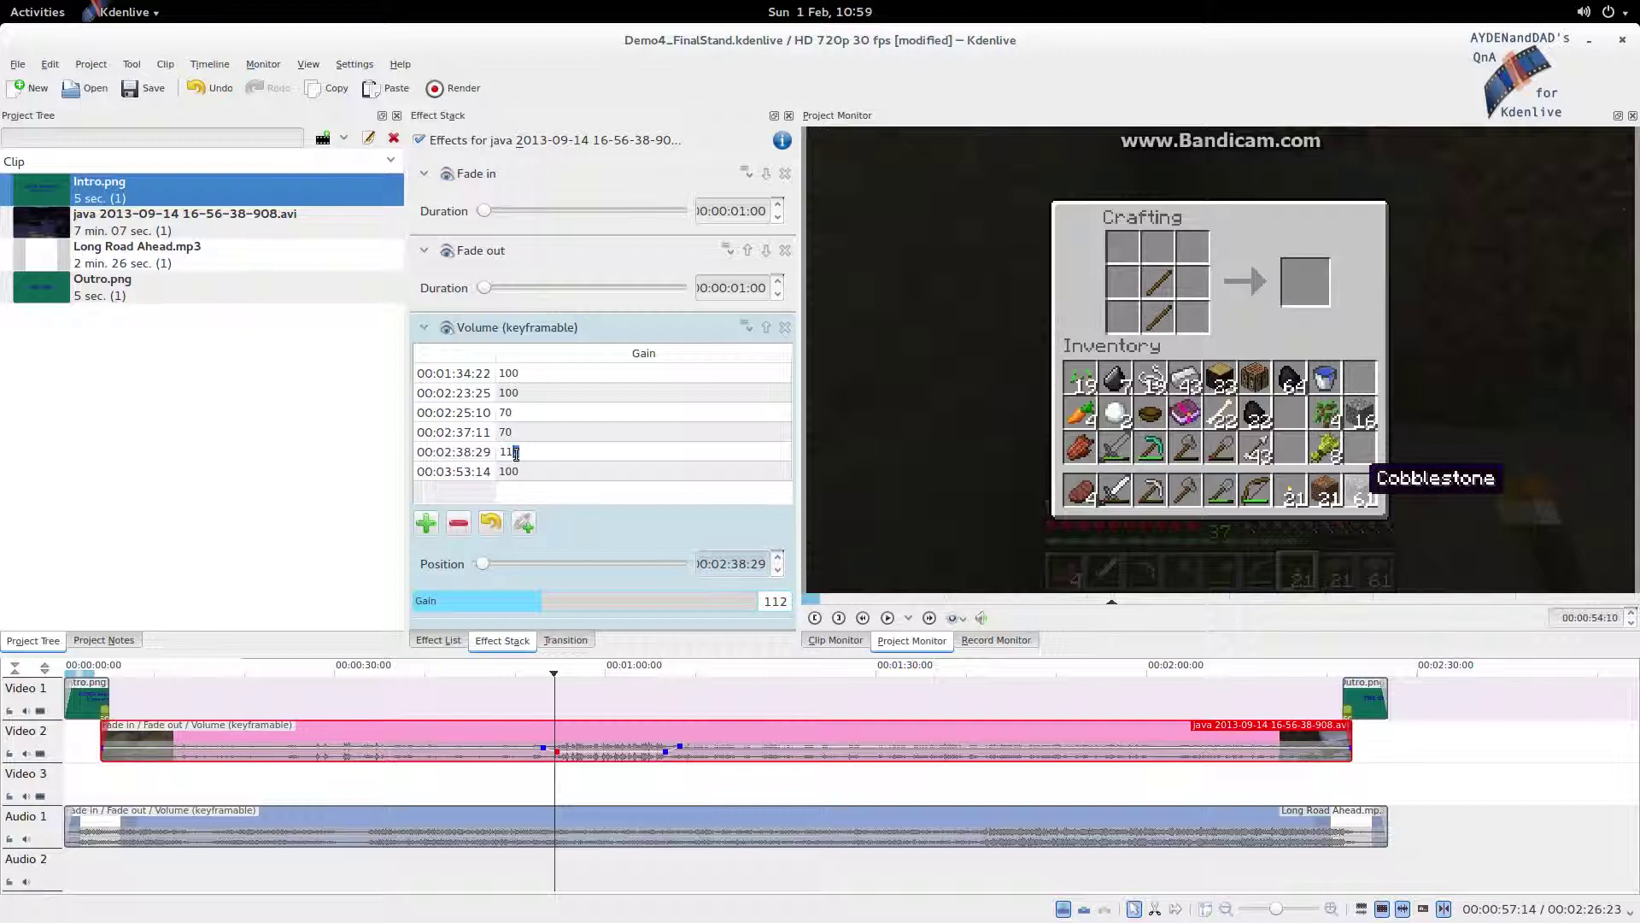
text(100)
key(Return)
click(577, 472)
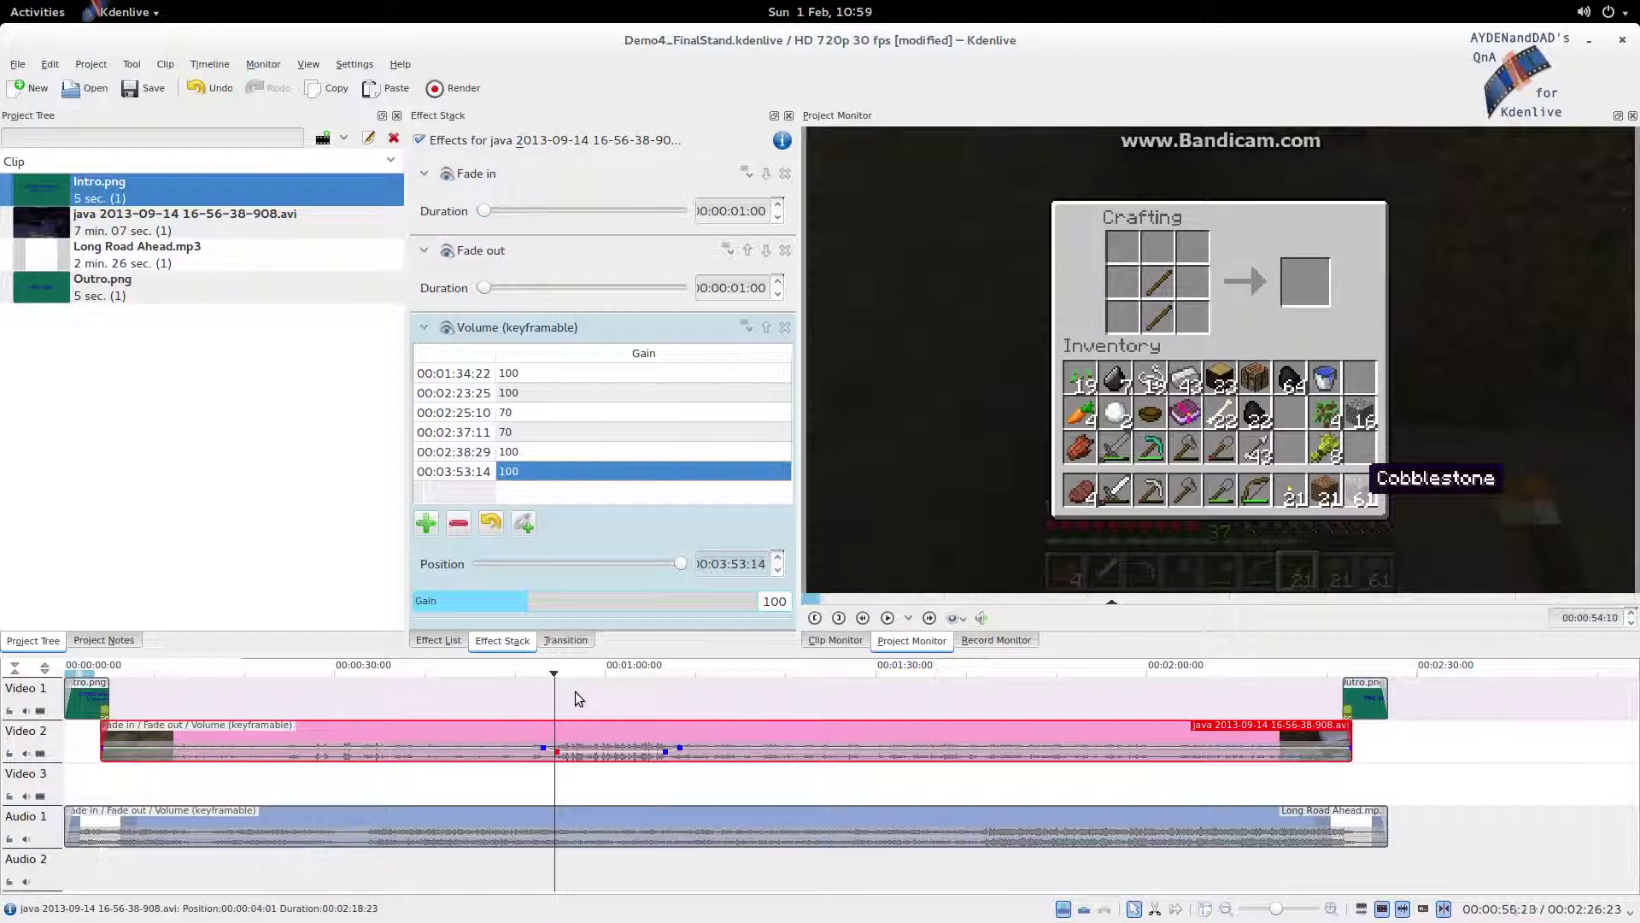
Zoom the timeline in around one minute and reselect the gameplay clip near 00:01:08:10
click(608, 699)
click(609, 749)
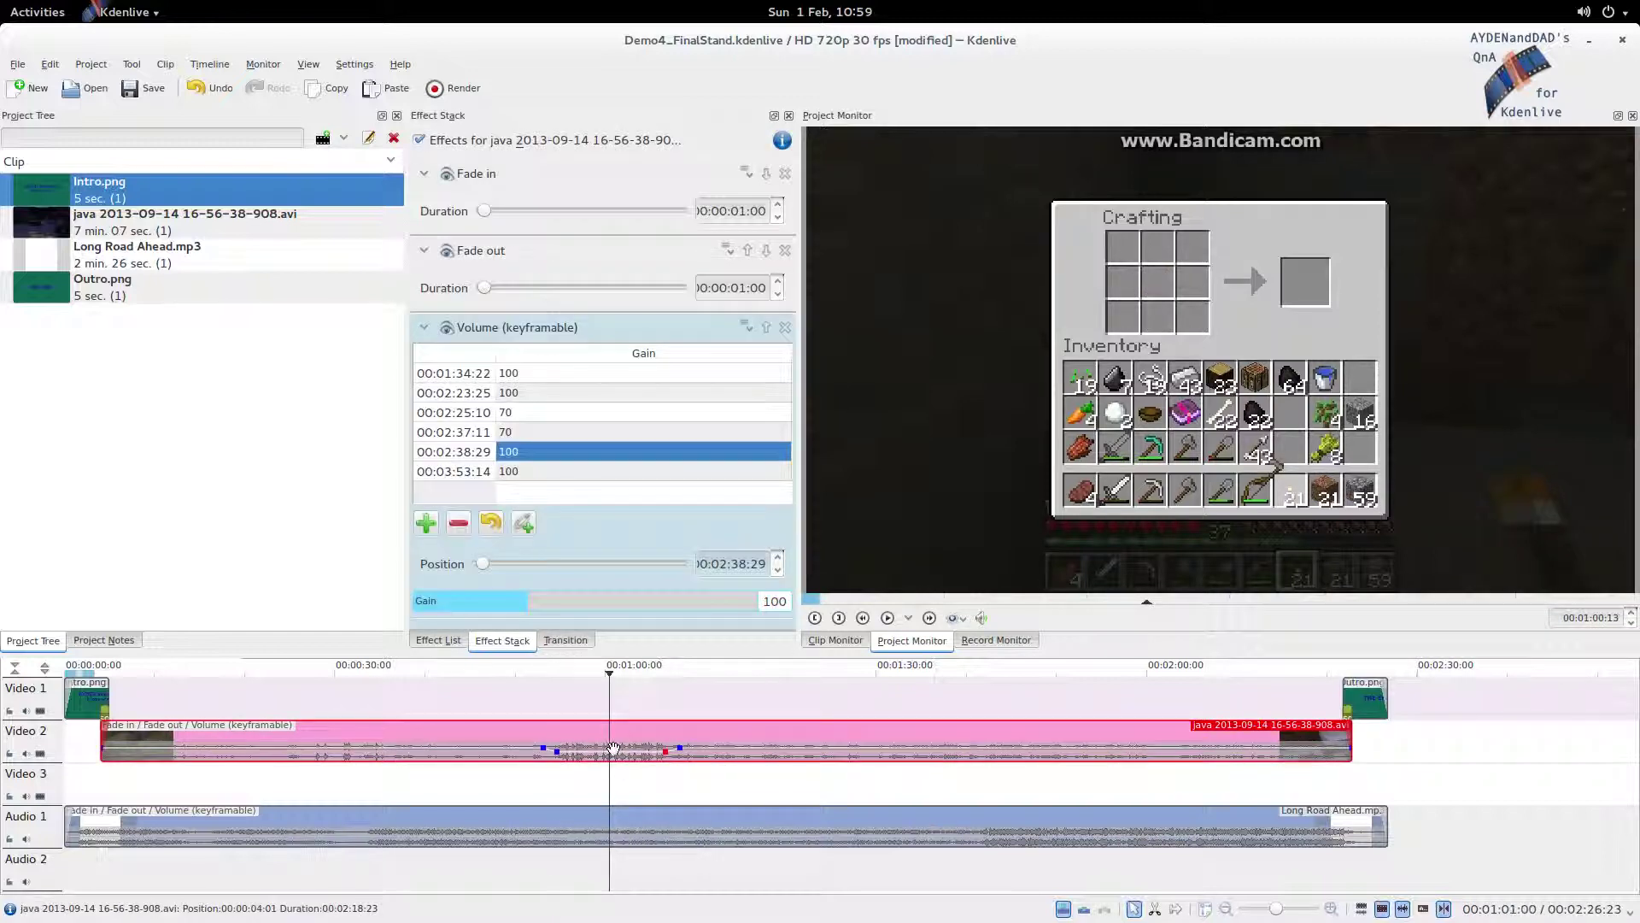
click(646, 788)
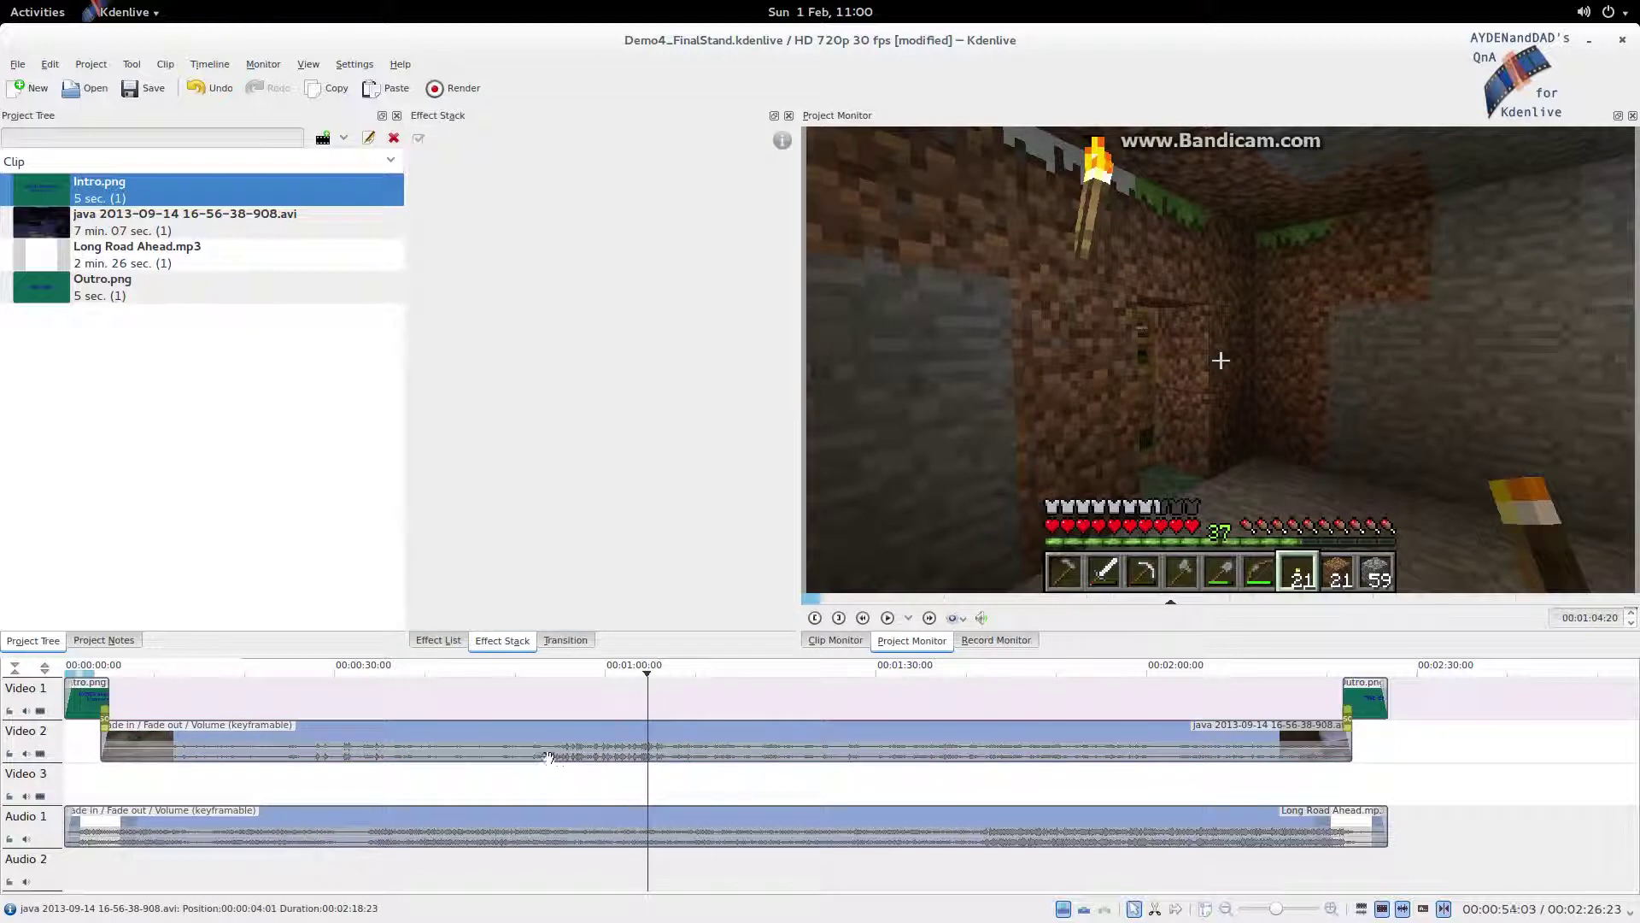
click(607, 785)
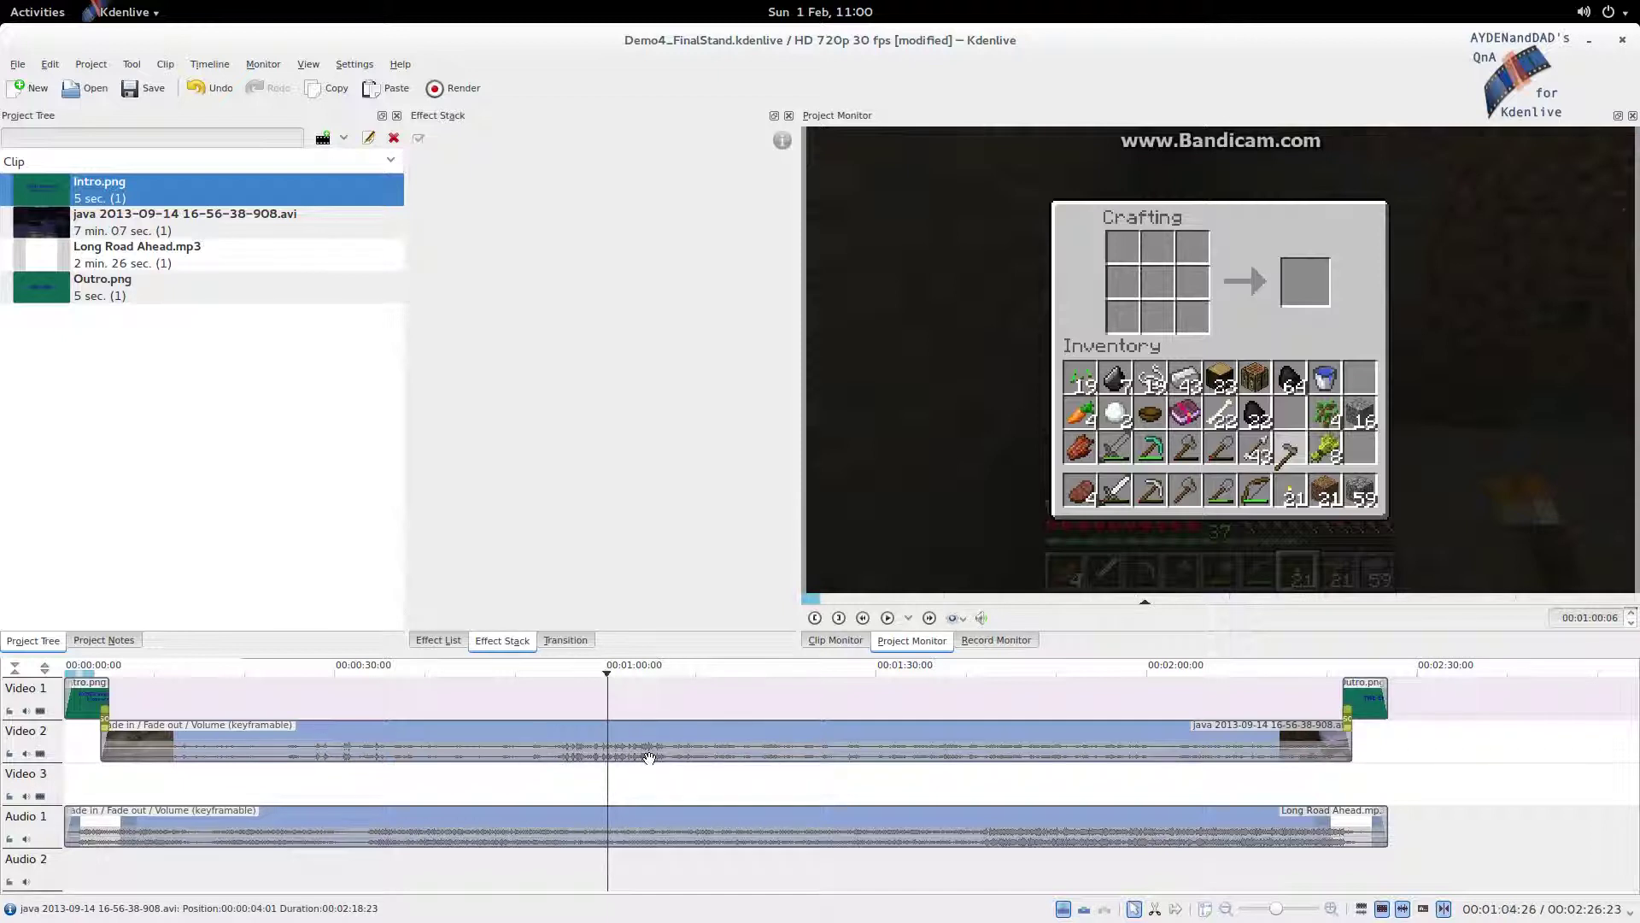
click(1297, 910)
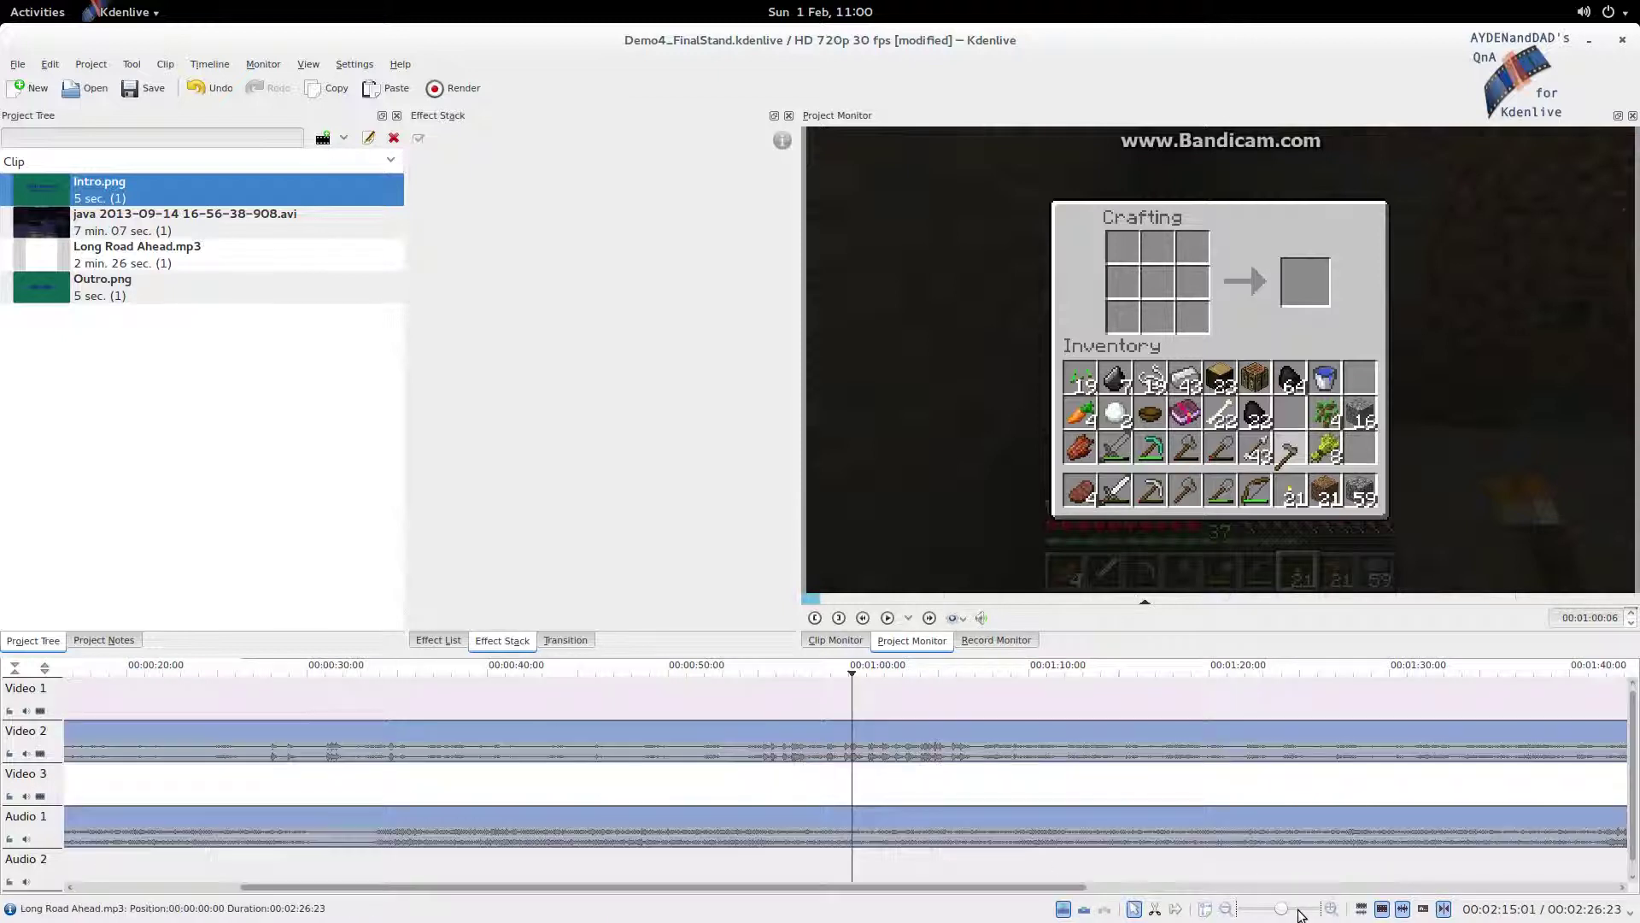
click(910, 753)
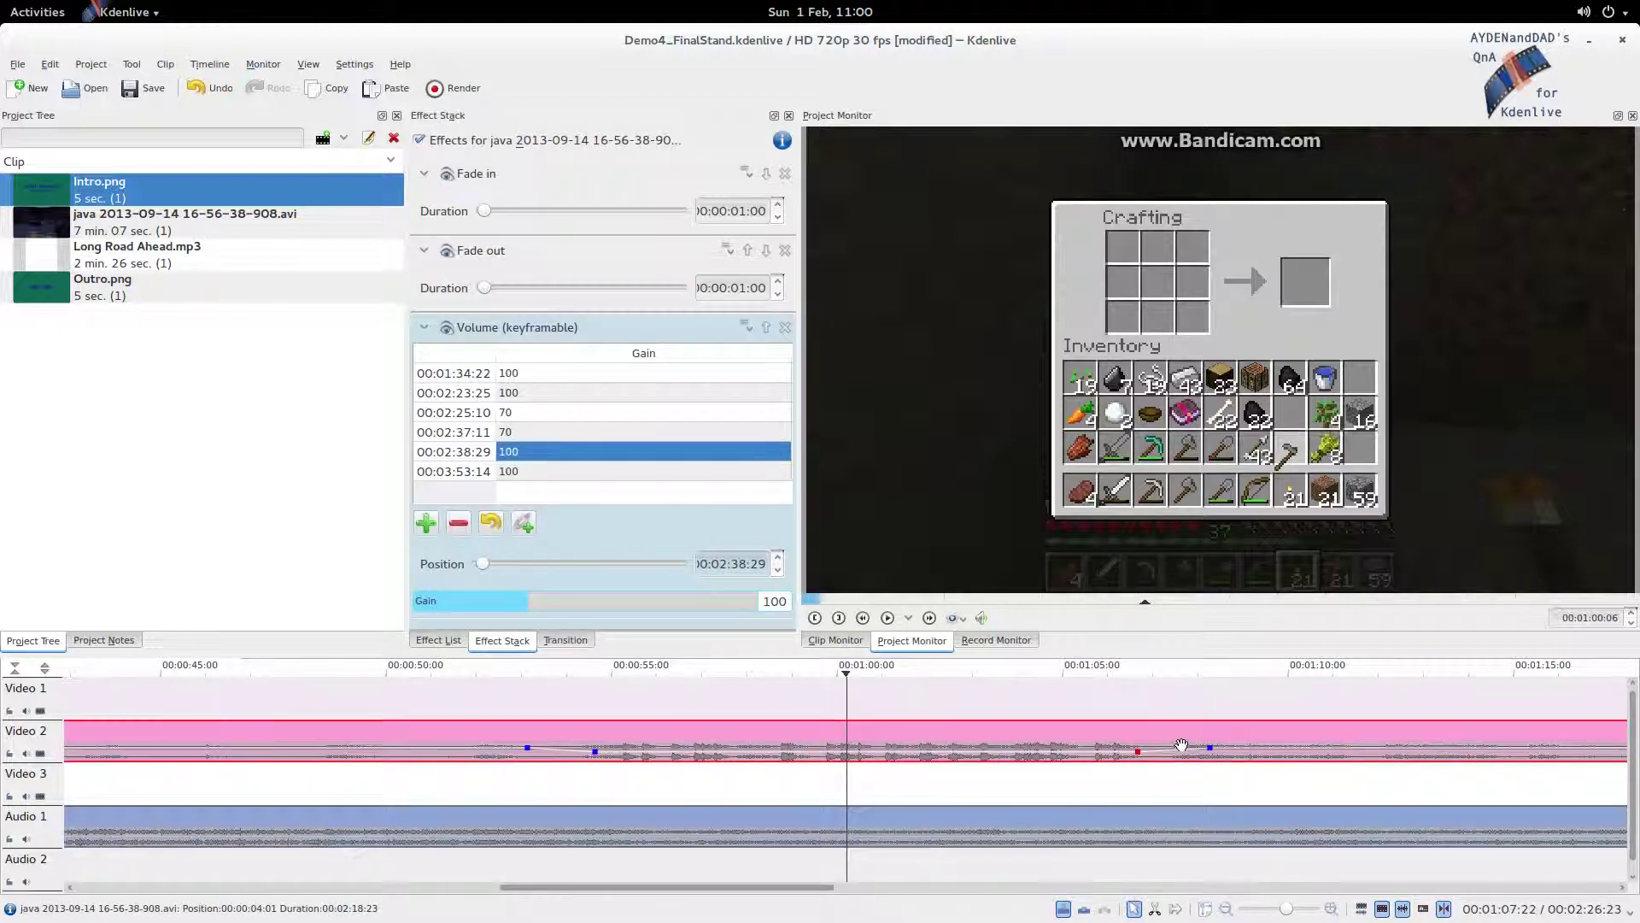
click(1208, 695)
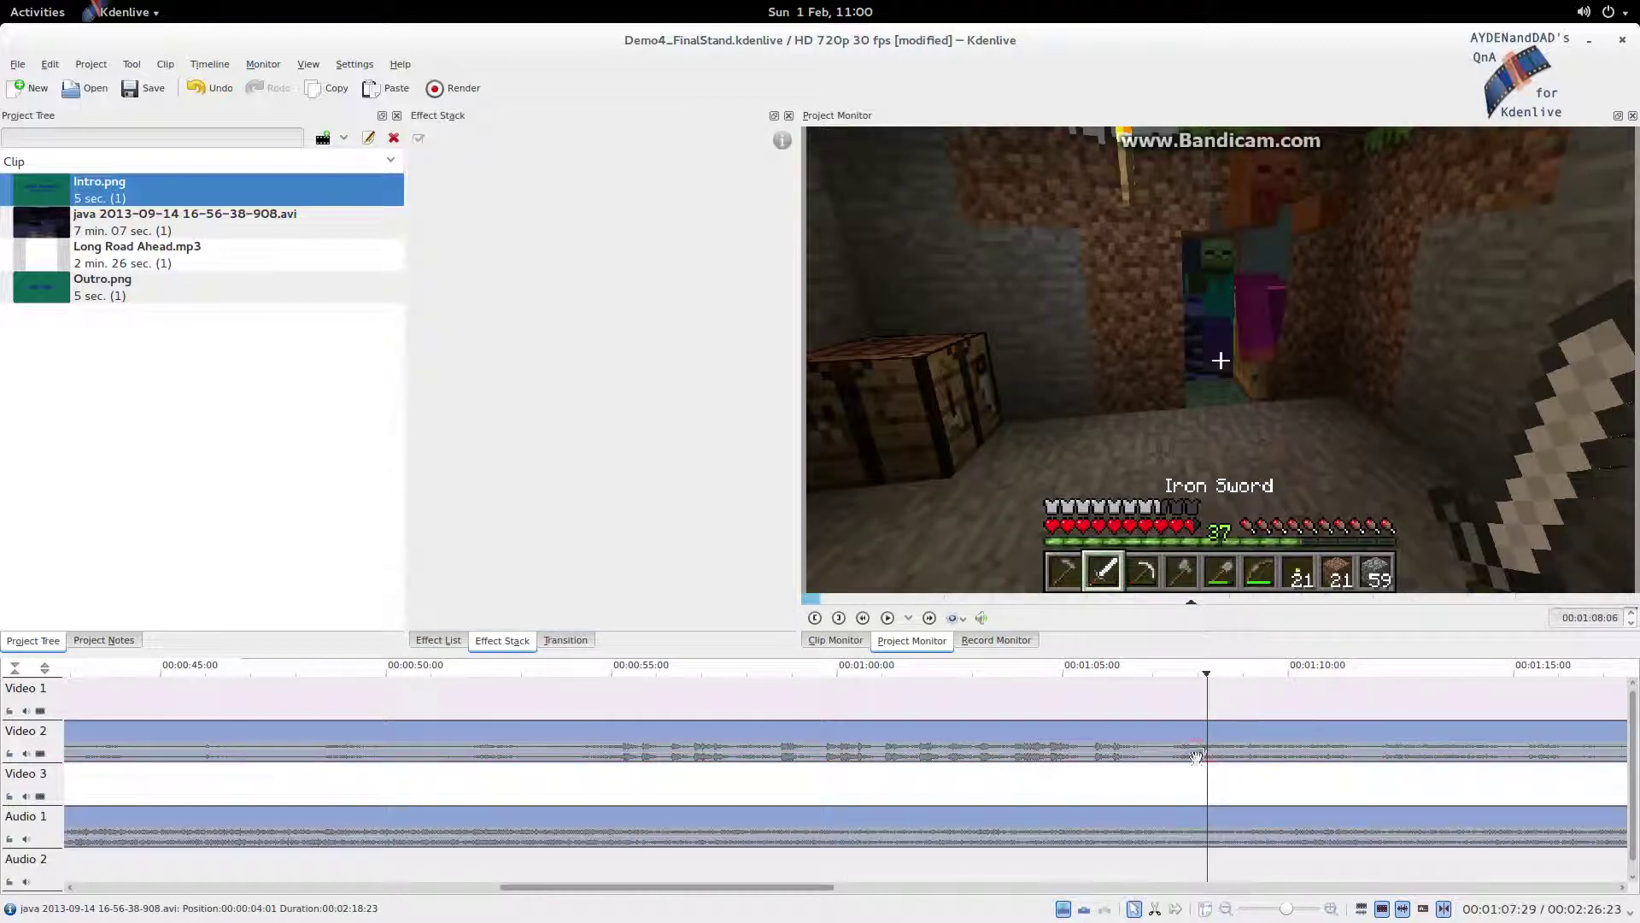
click(1206, 751)
click(1215, 710)
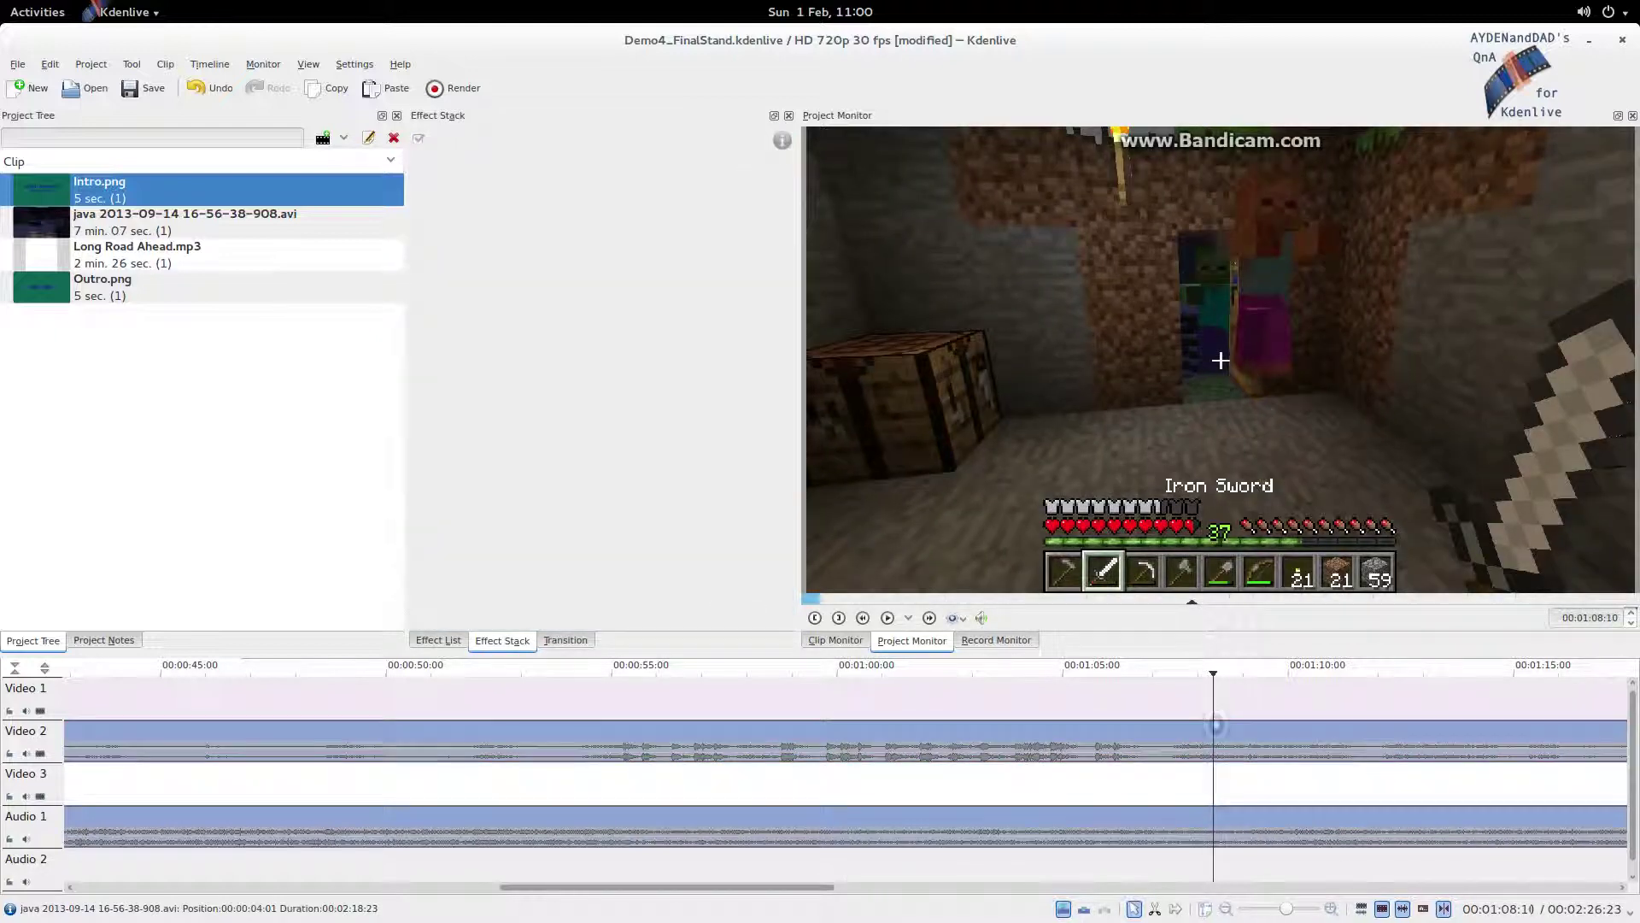
click(1207, 749)
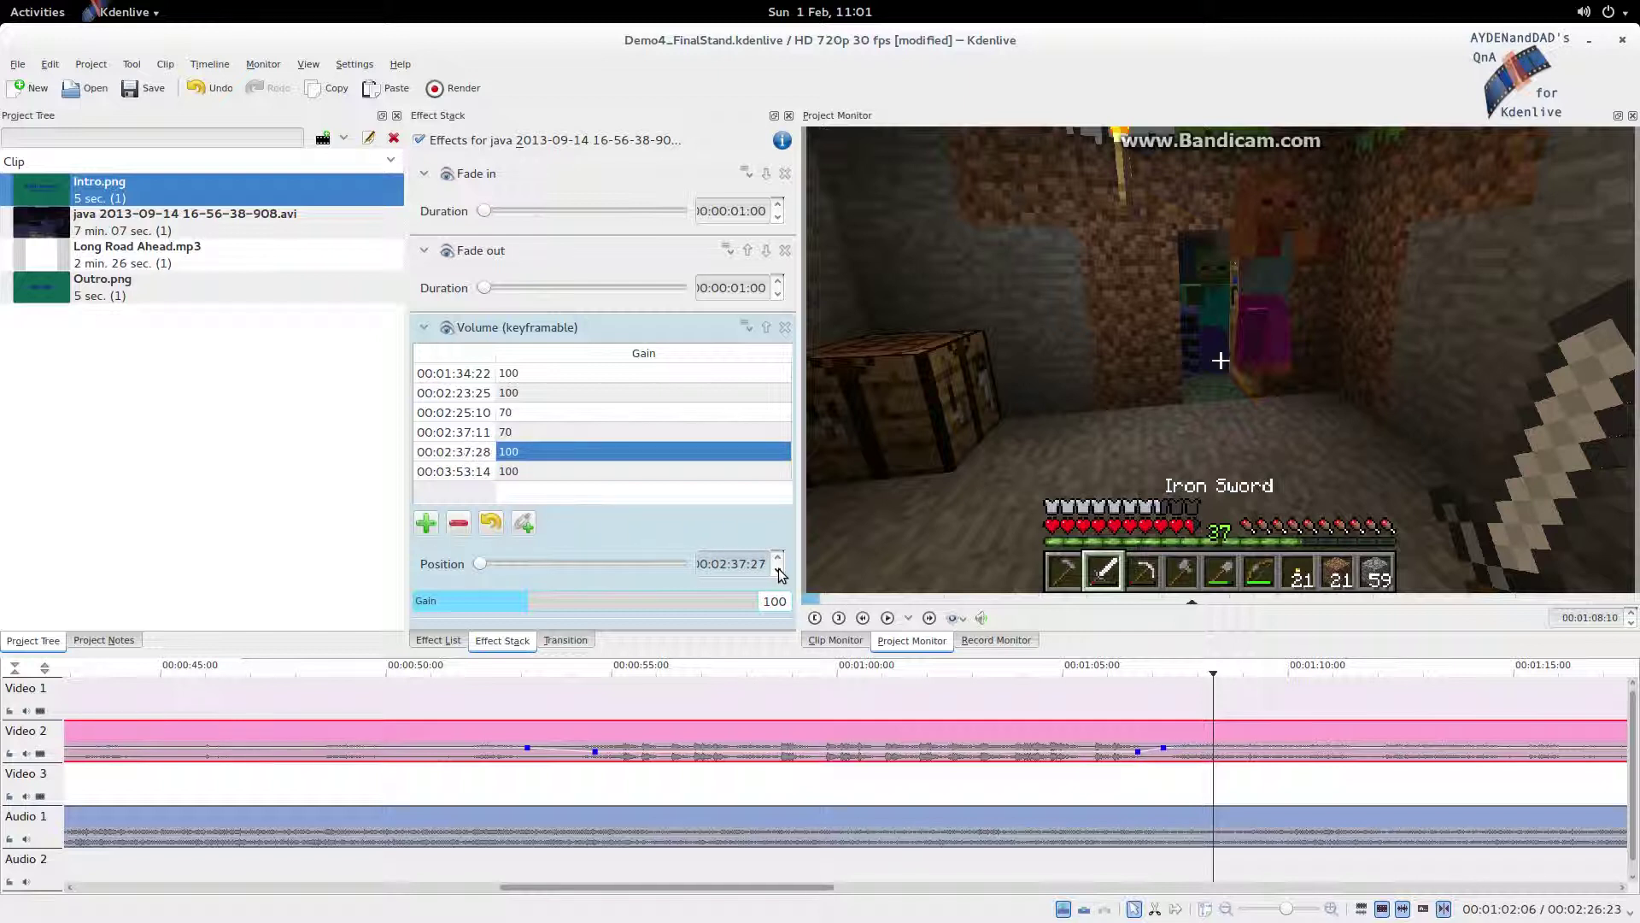
Keep the keyframe at 00:02:38:29 and return the playhead to 00:01:00:20
click(777, 570)
click(778, 556)
click(866, 782)
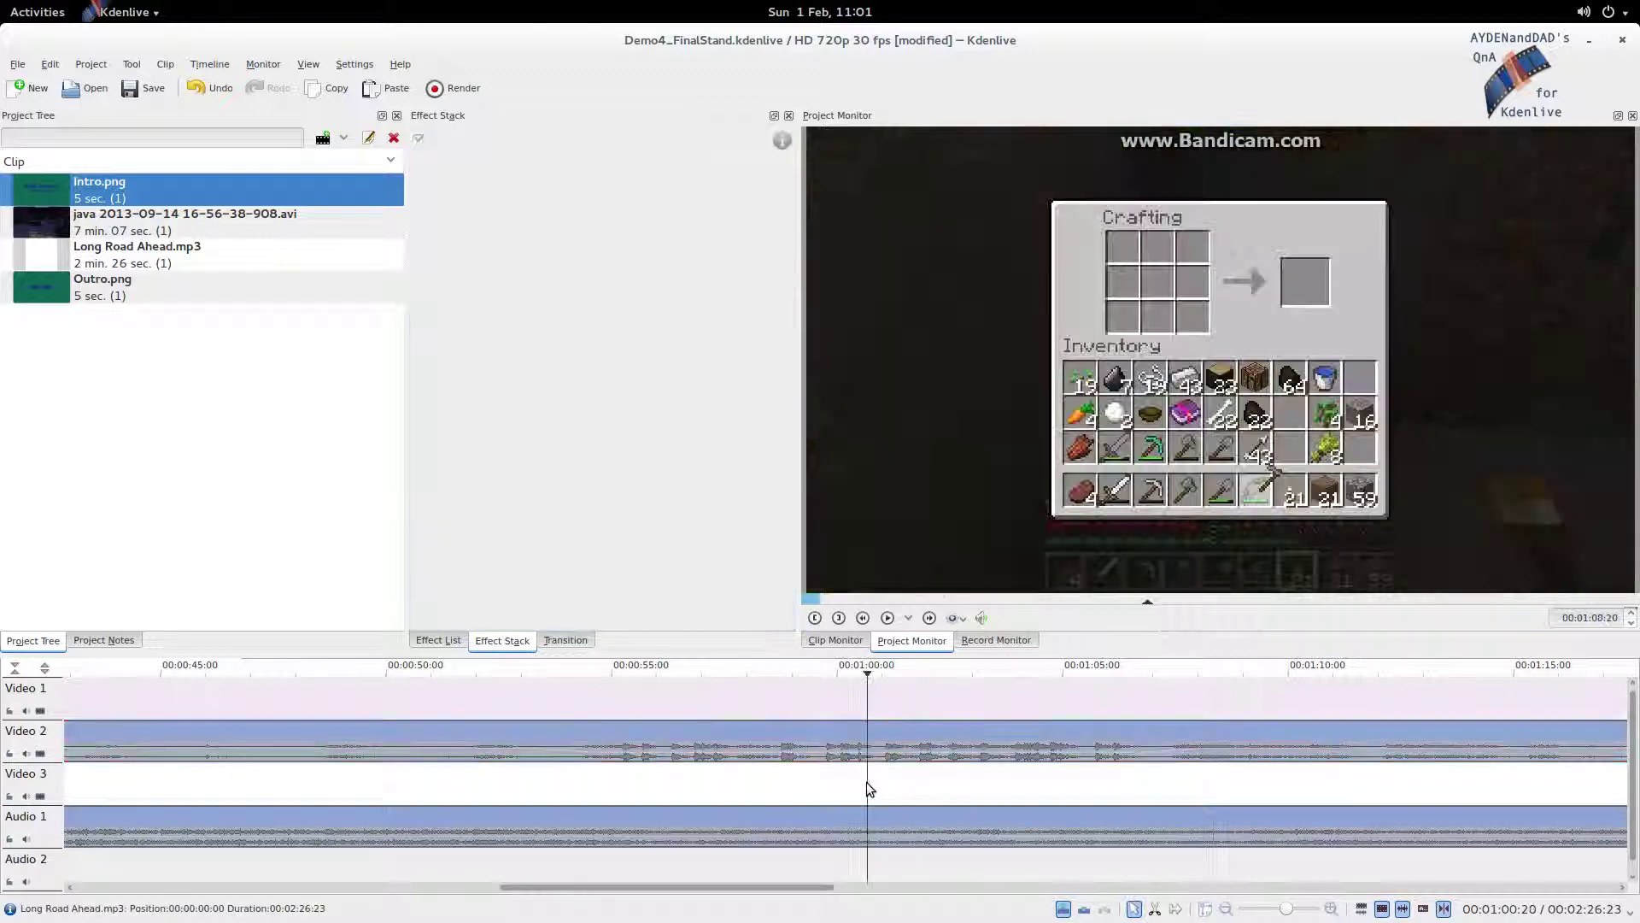
Zoom the timeline out and select the Long Road Ahead.mp3 clip on Audio 1
click(551, 726)
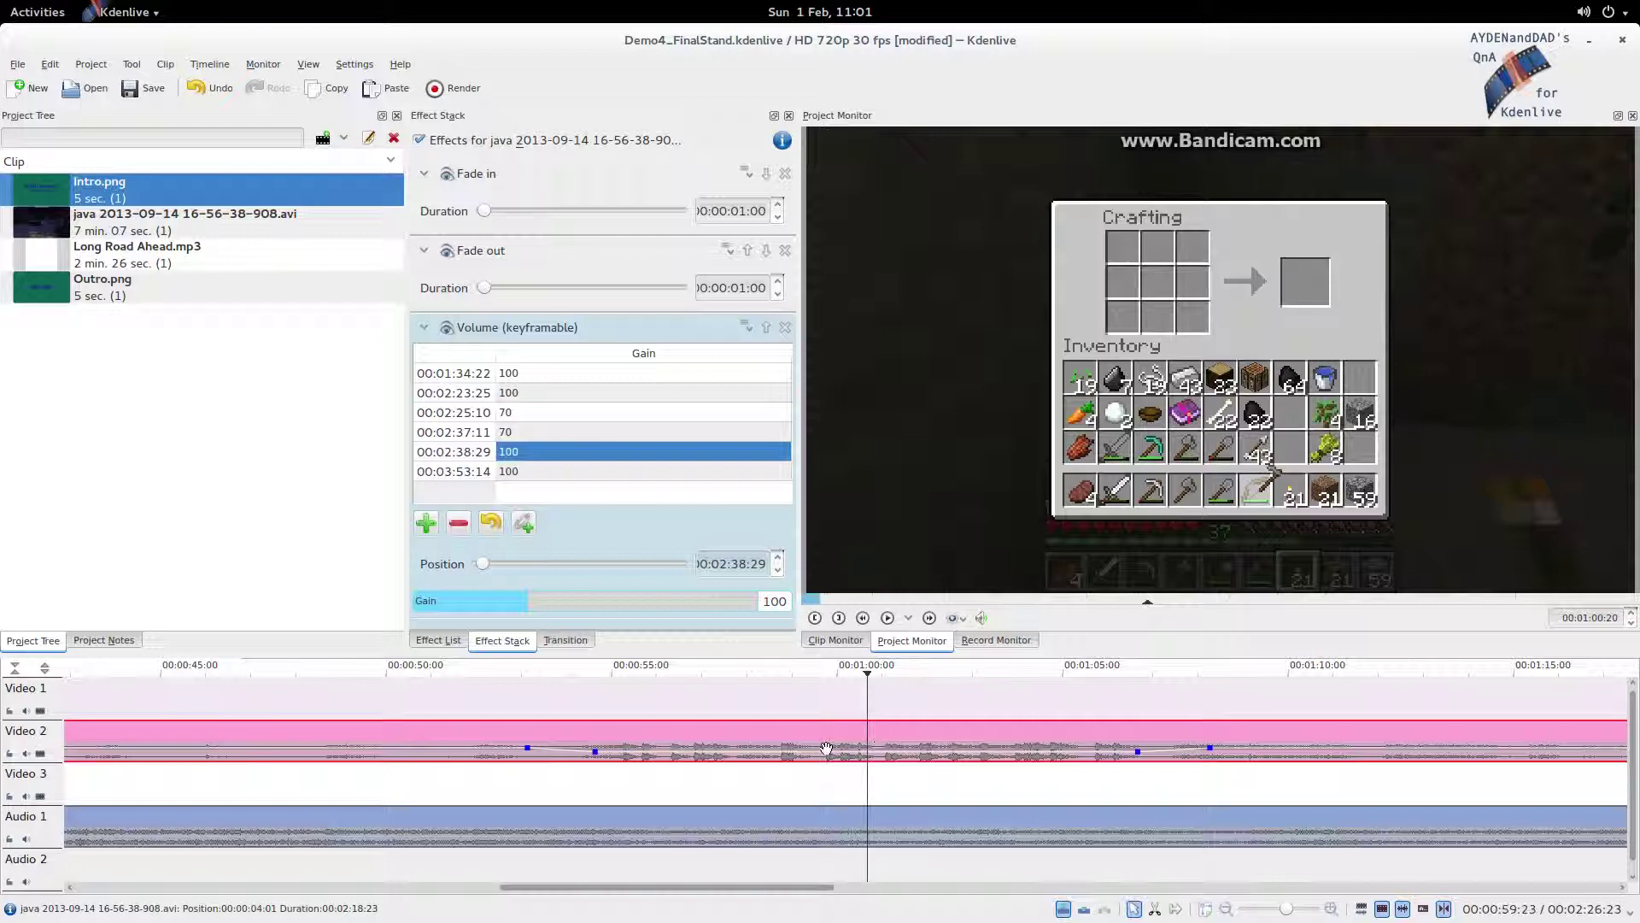
scroll(1249, 915, down, 2)
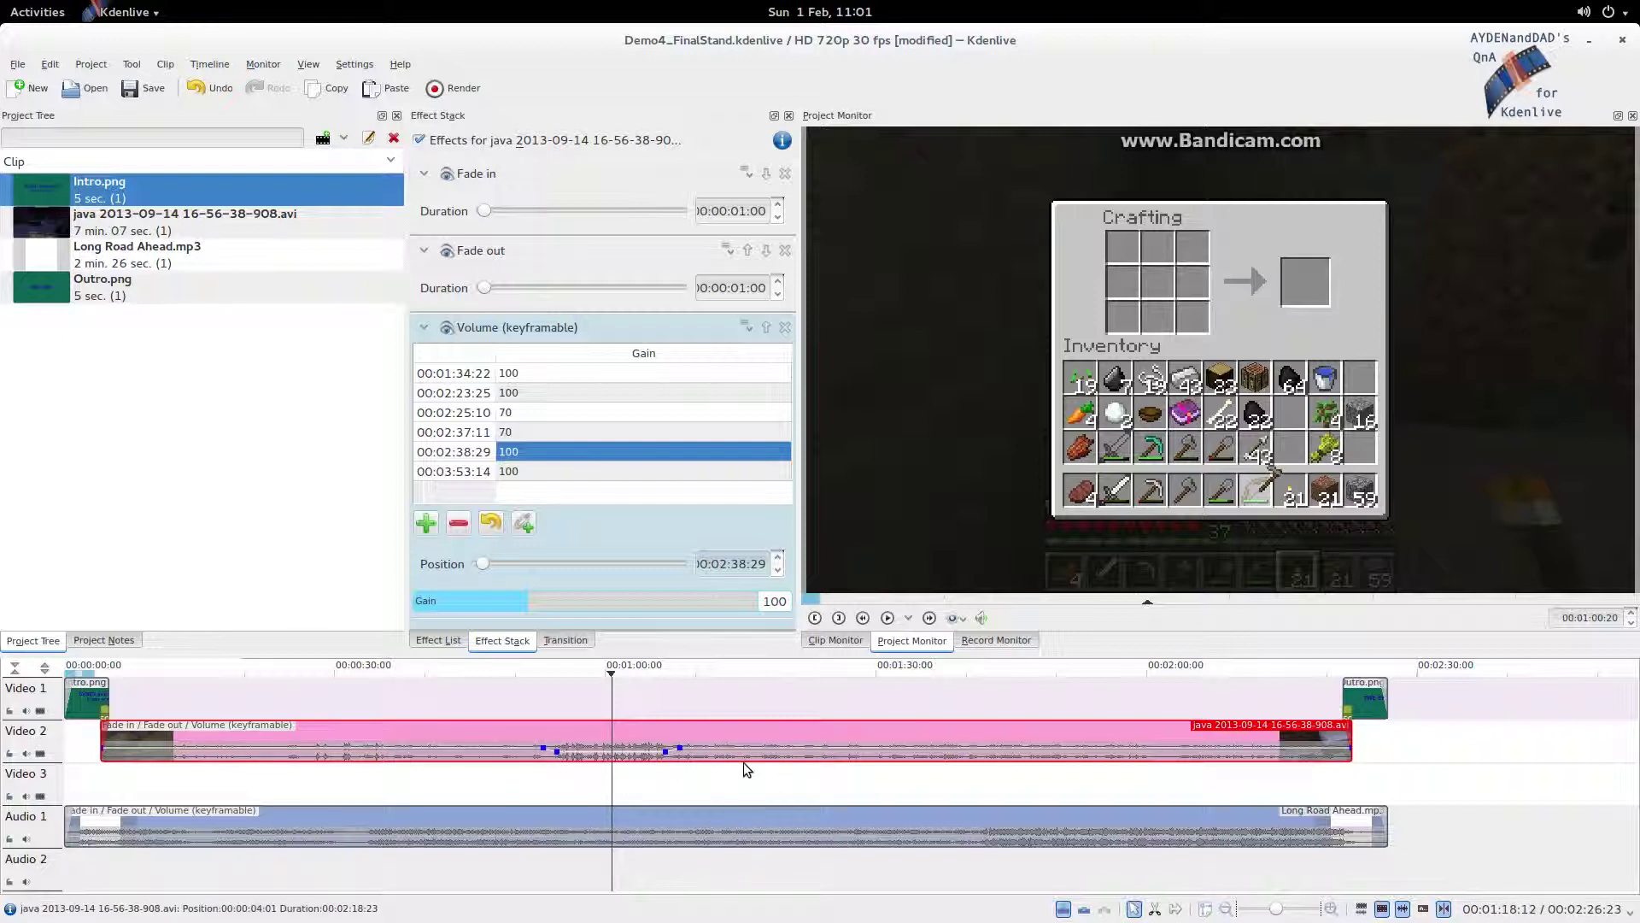
click(717, 818)
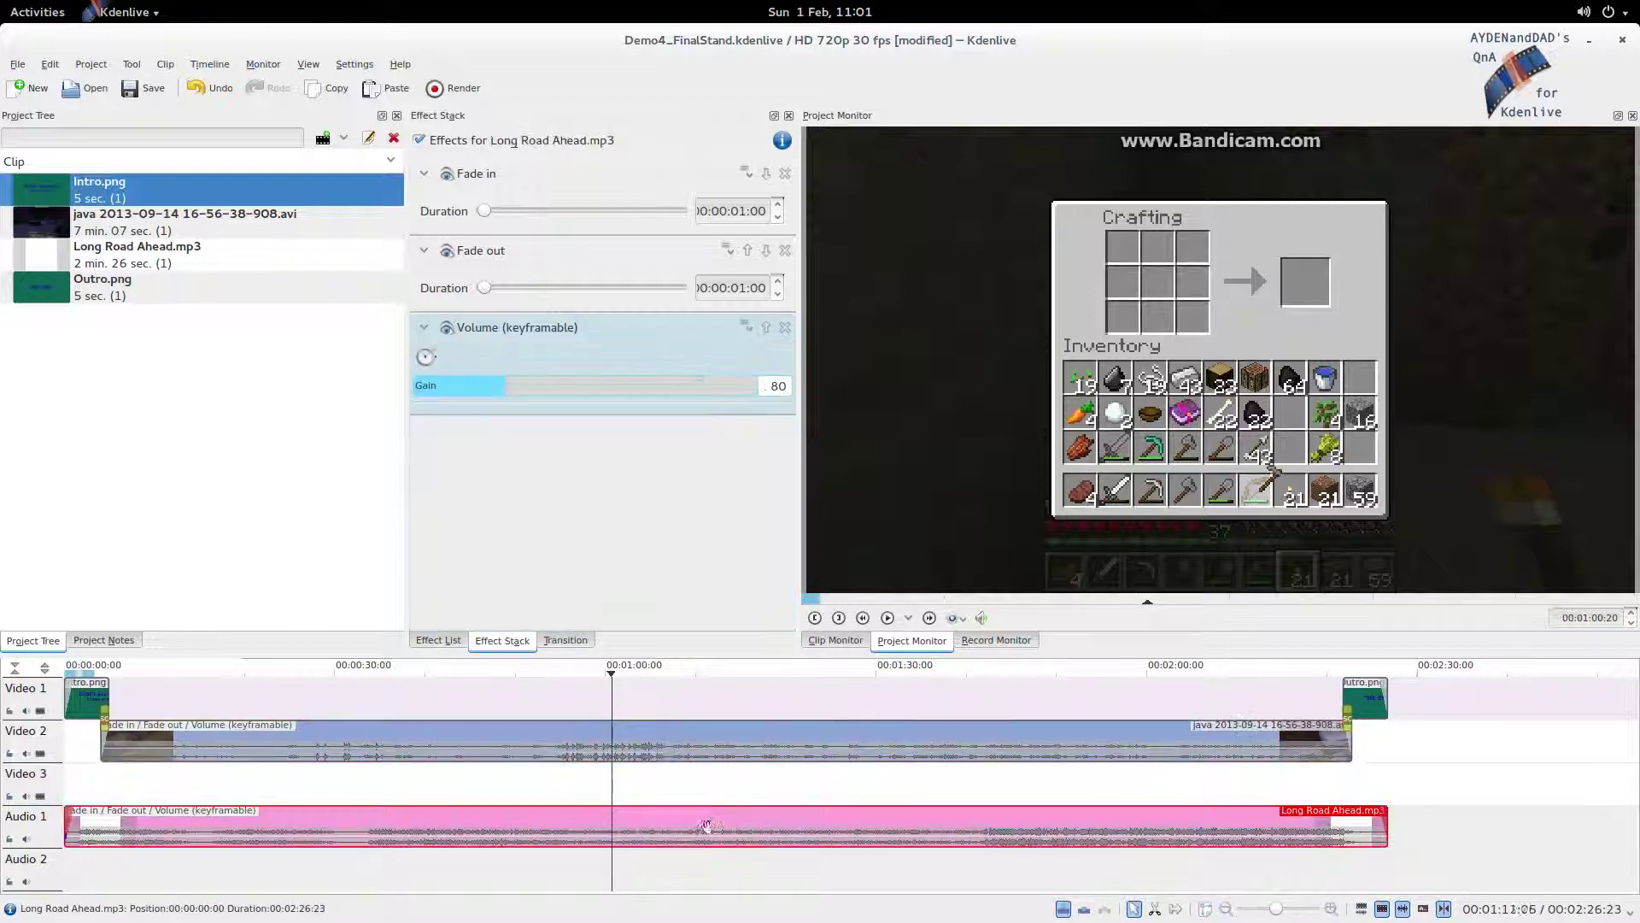
Render the project to Demo4_FinalStand.mp4 using MP4 H.264/AAC (CBR)
click(456, 88)
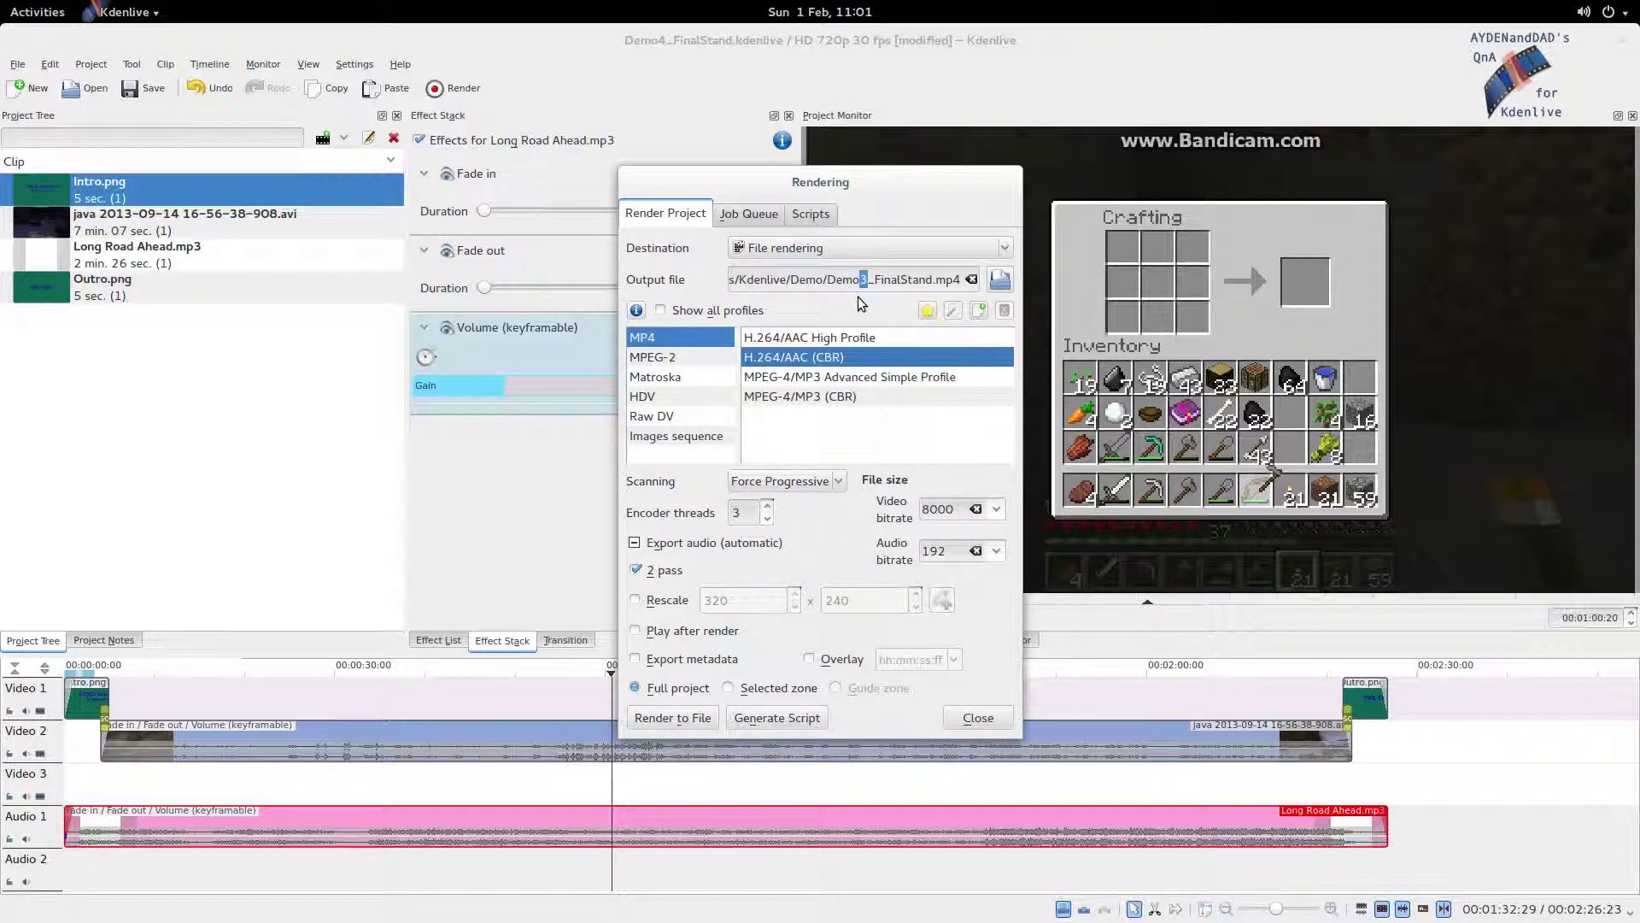
text(4)
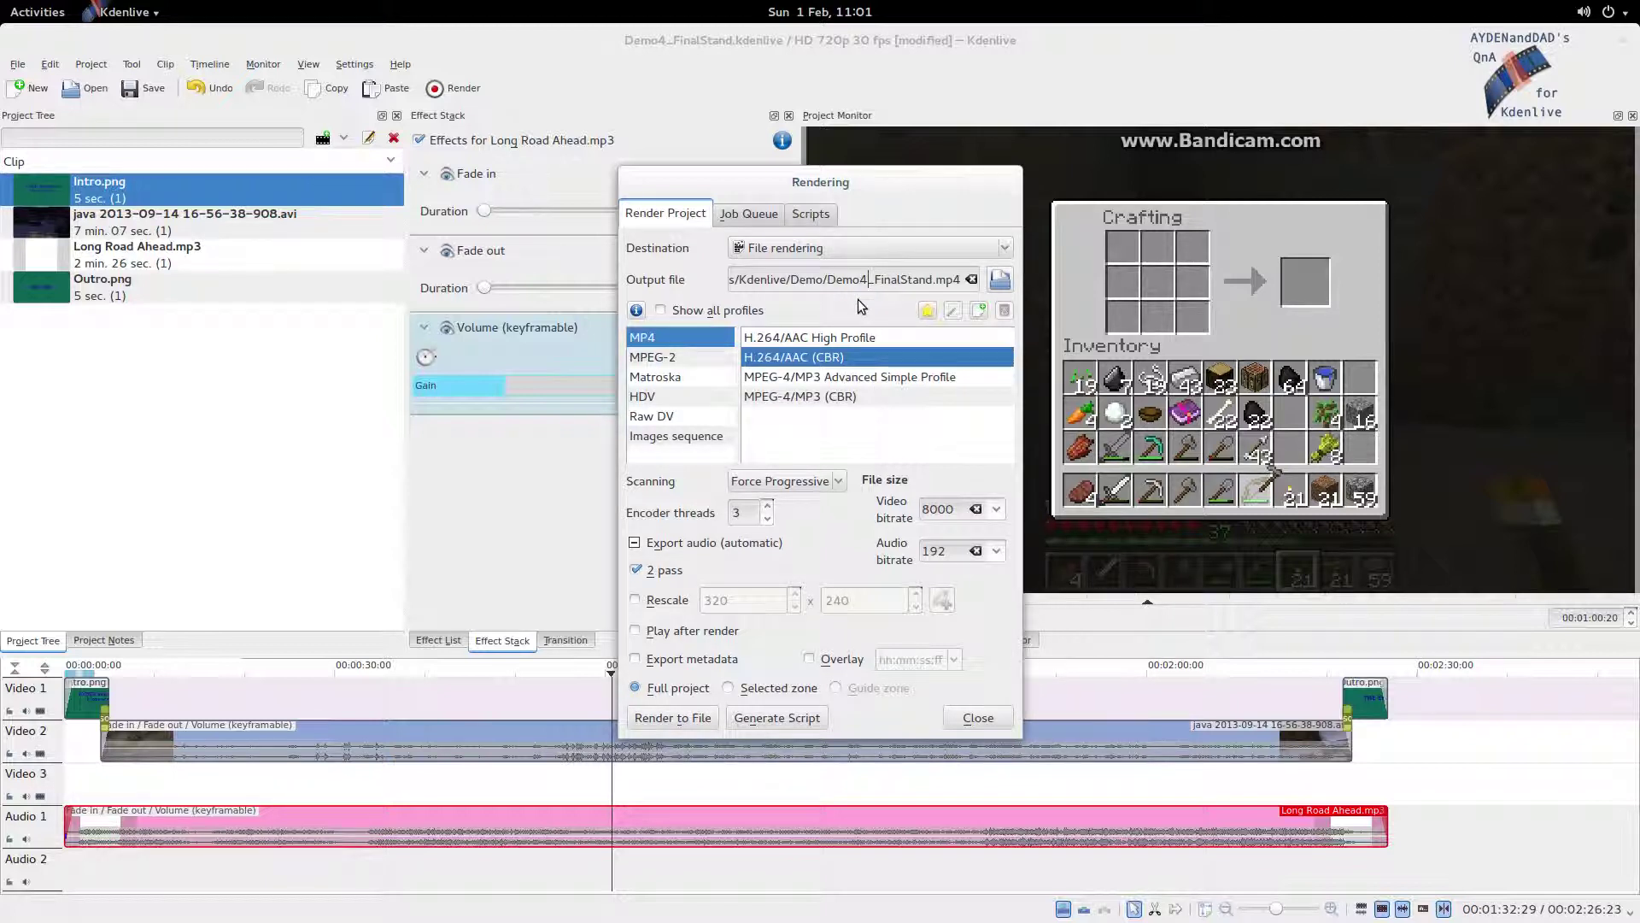
click(690, 725)
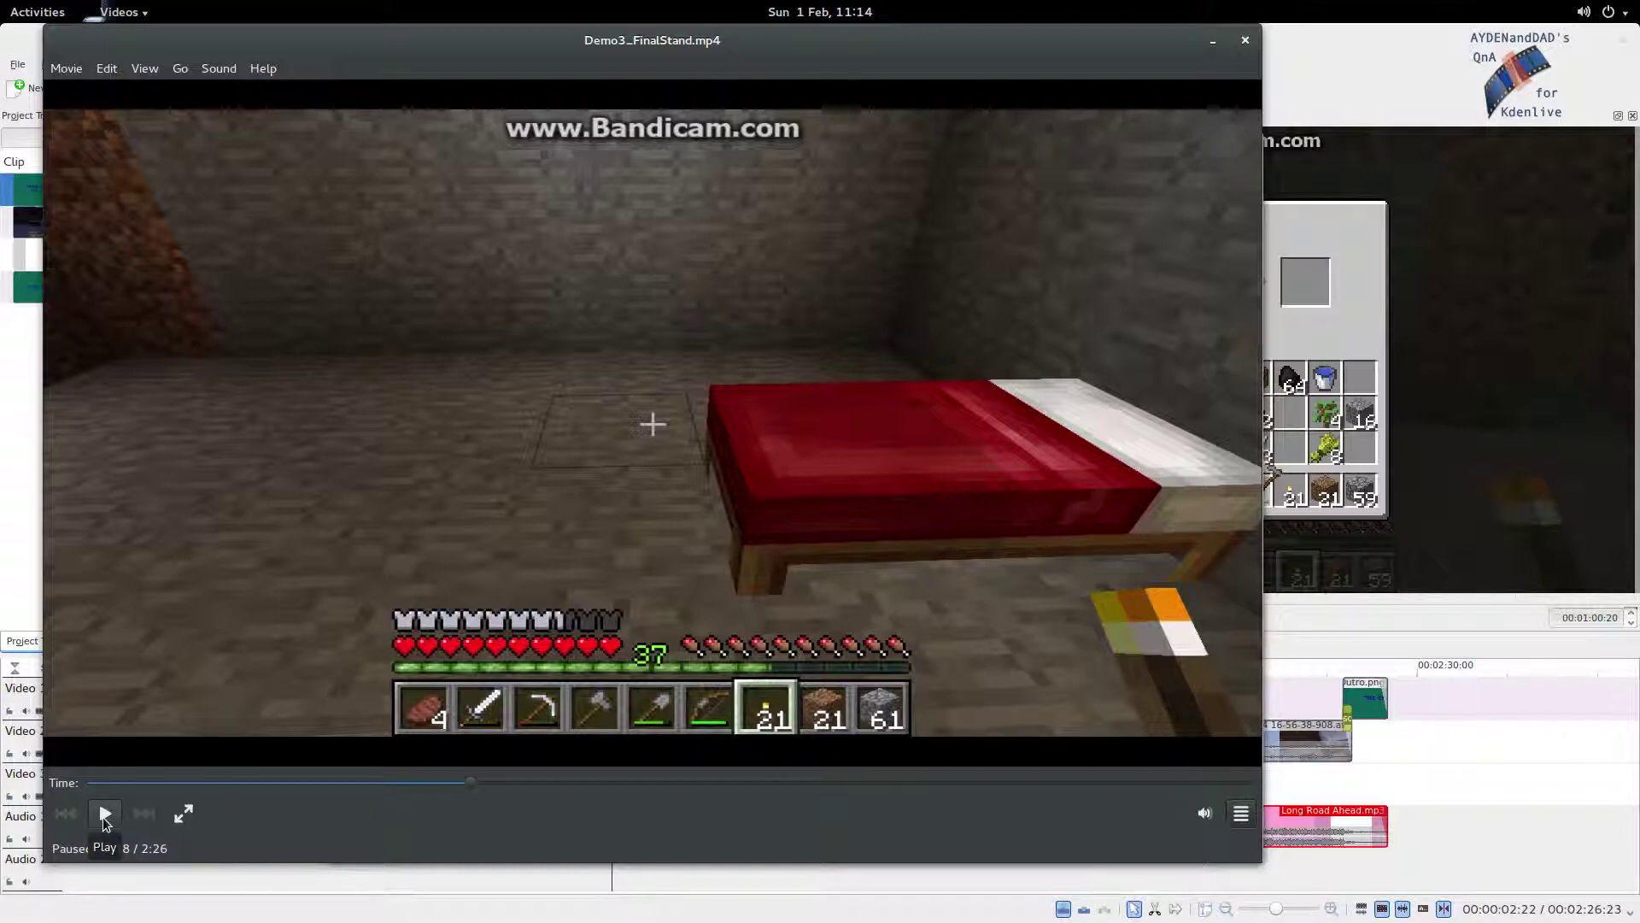
Play Demo4_FinalStand.mp4 in Videos, pausing once, and stop at 1:05
click(104, 815)
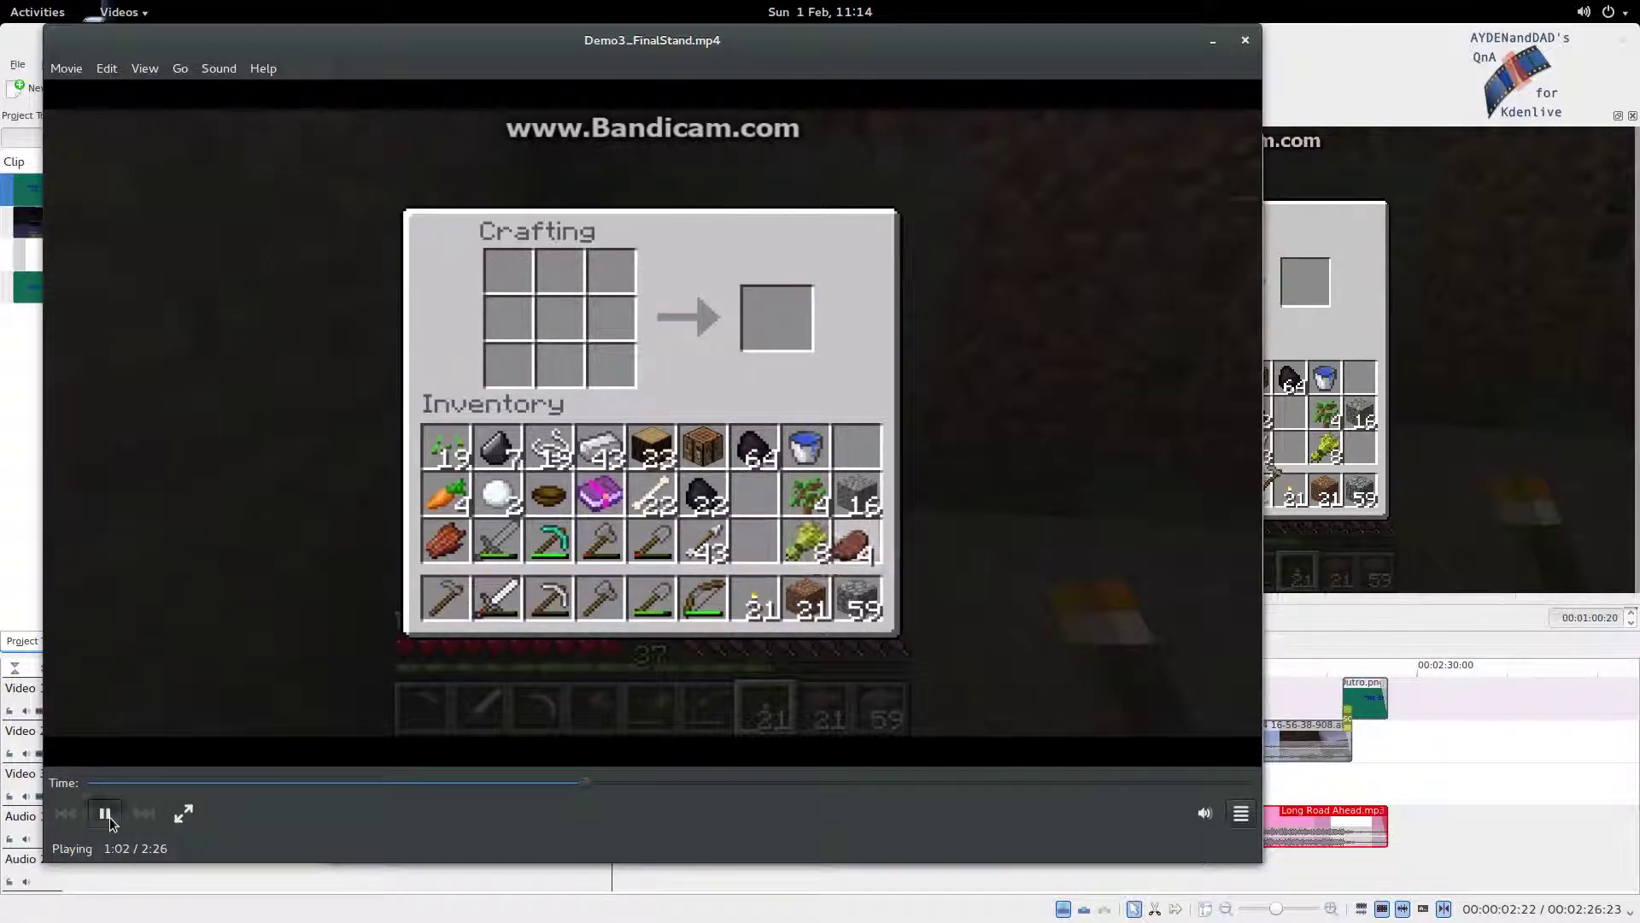
click(105, 814)
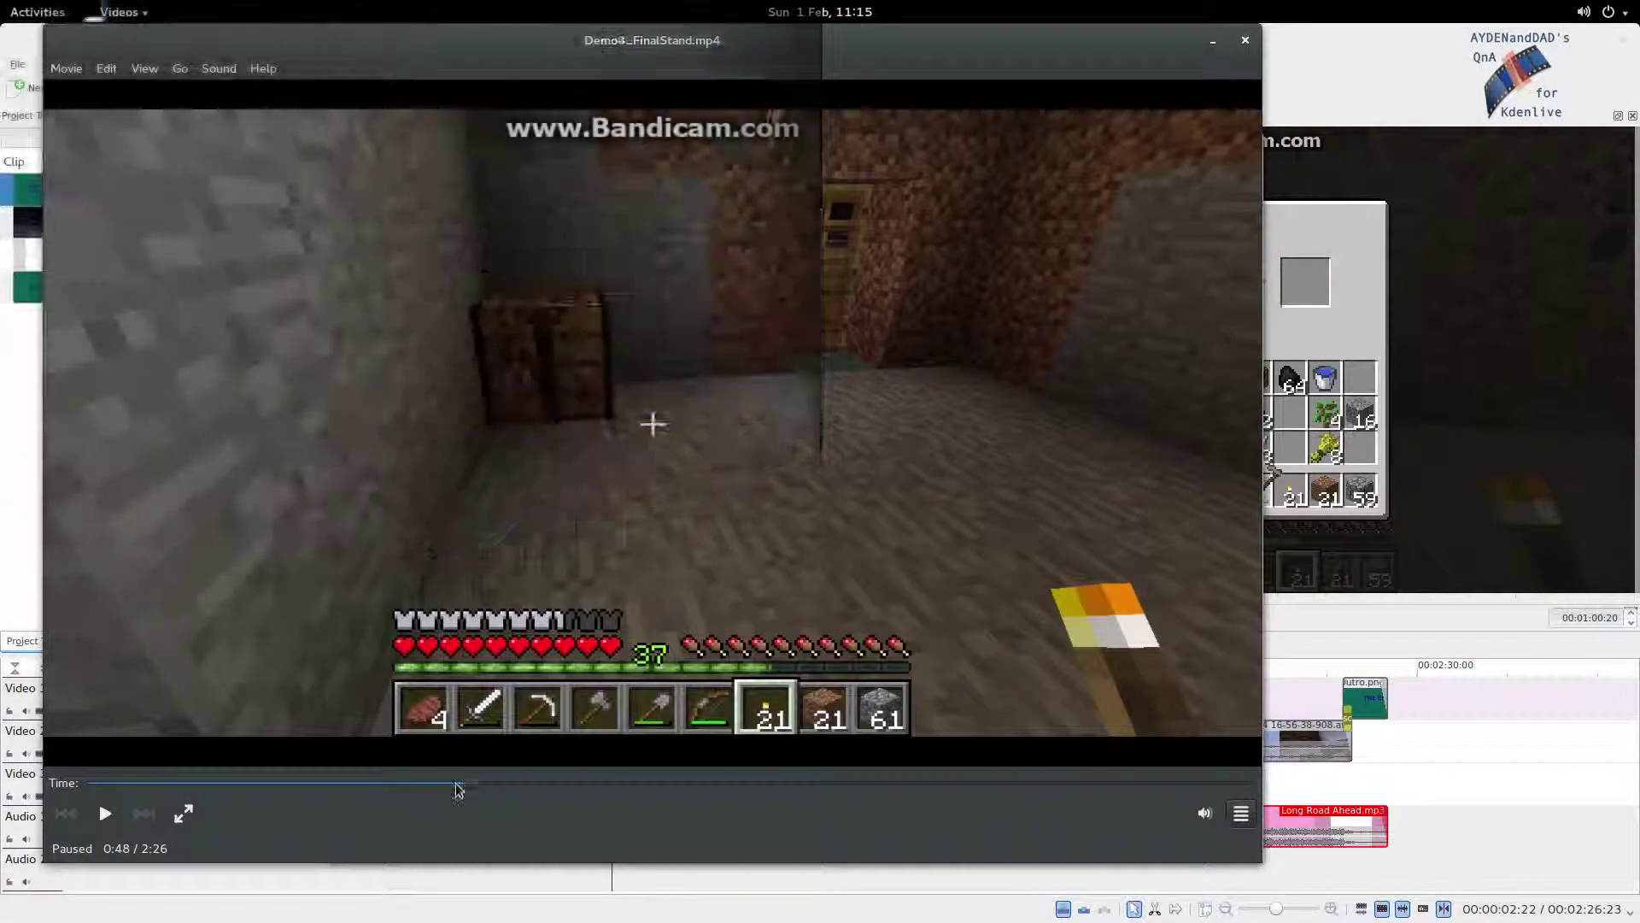
click(109, 817)
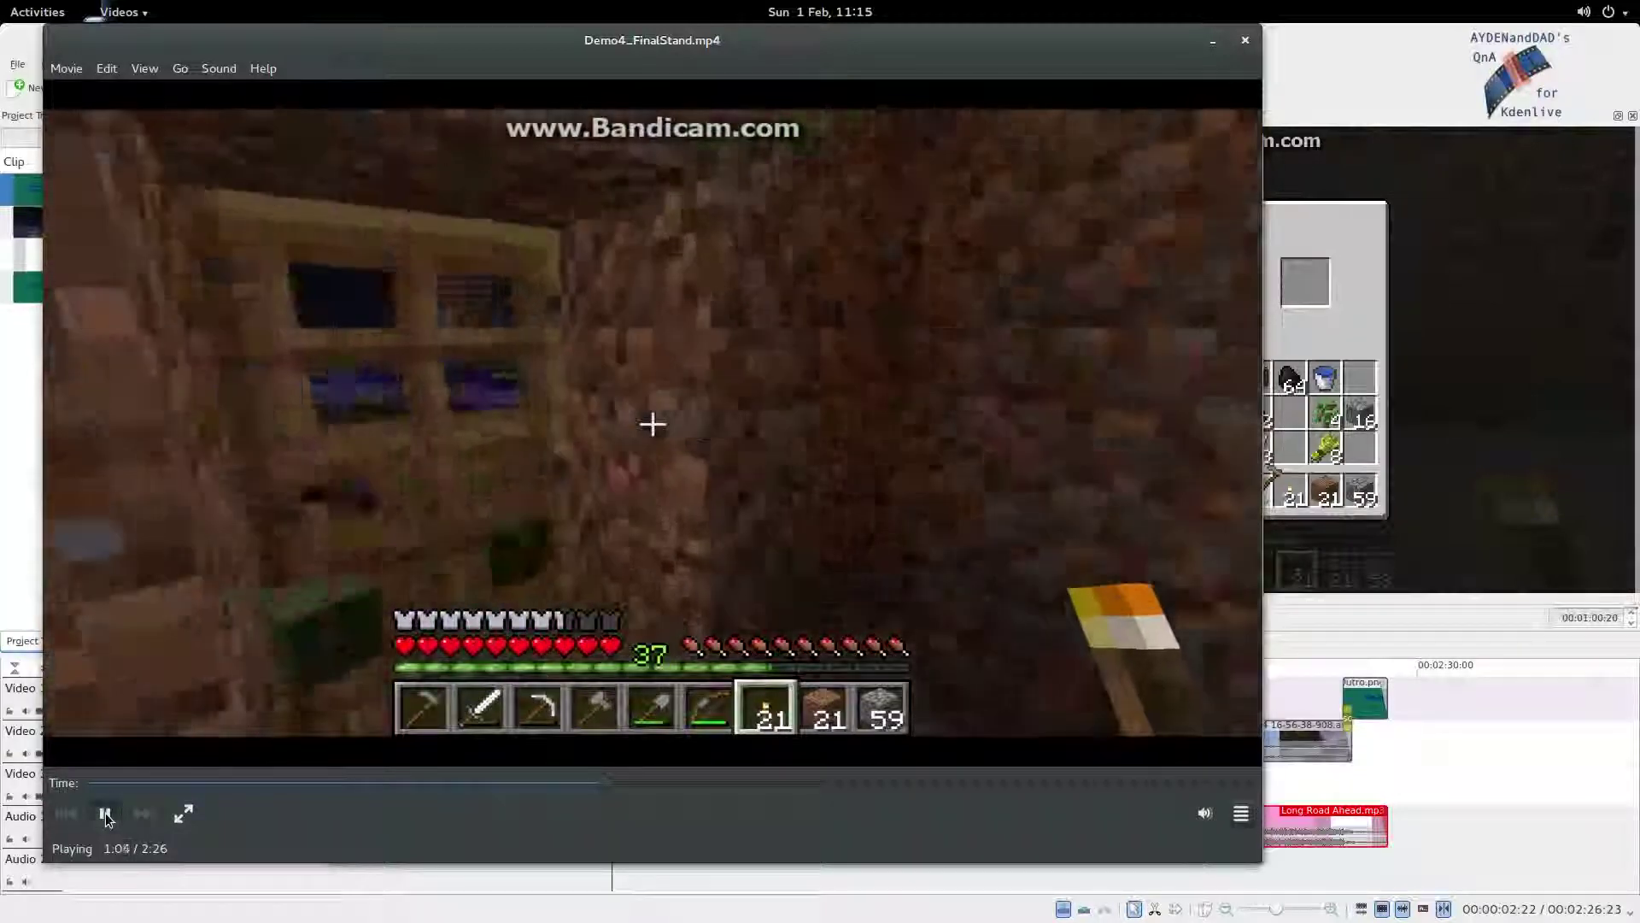
click(105, 813)
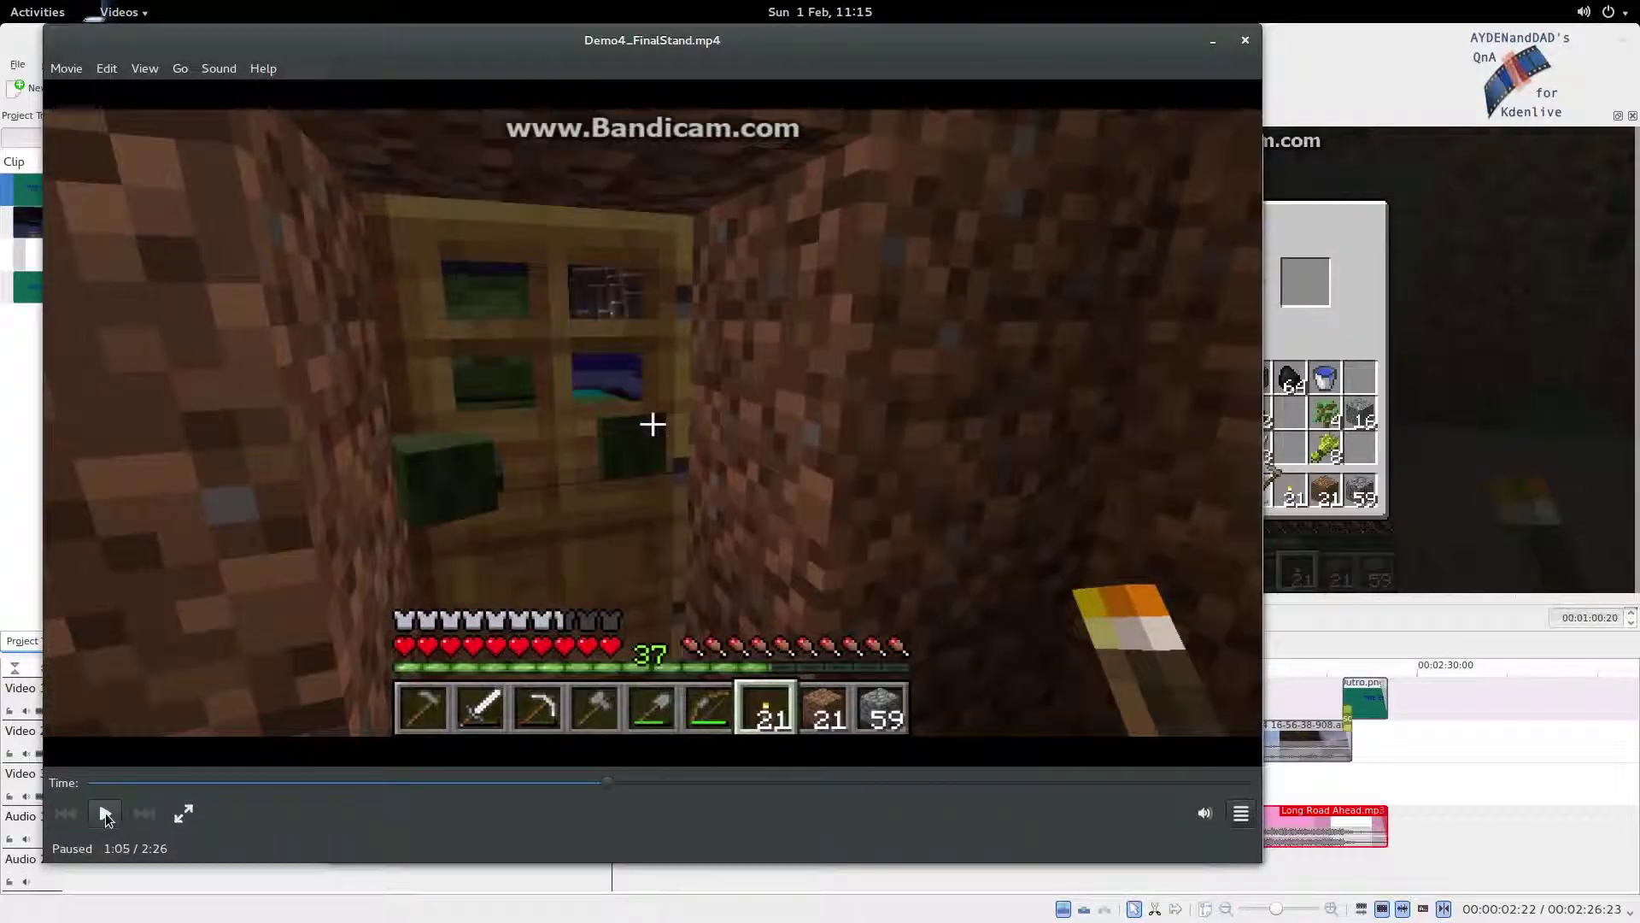
Close the Videos player and bring Kdenlive's Rendering Job Queue back to the front
click(1246, 43)
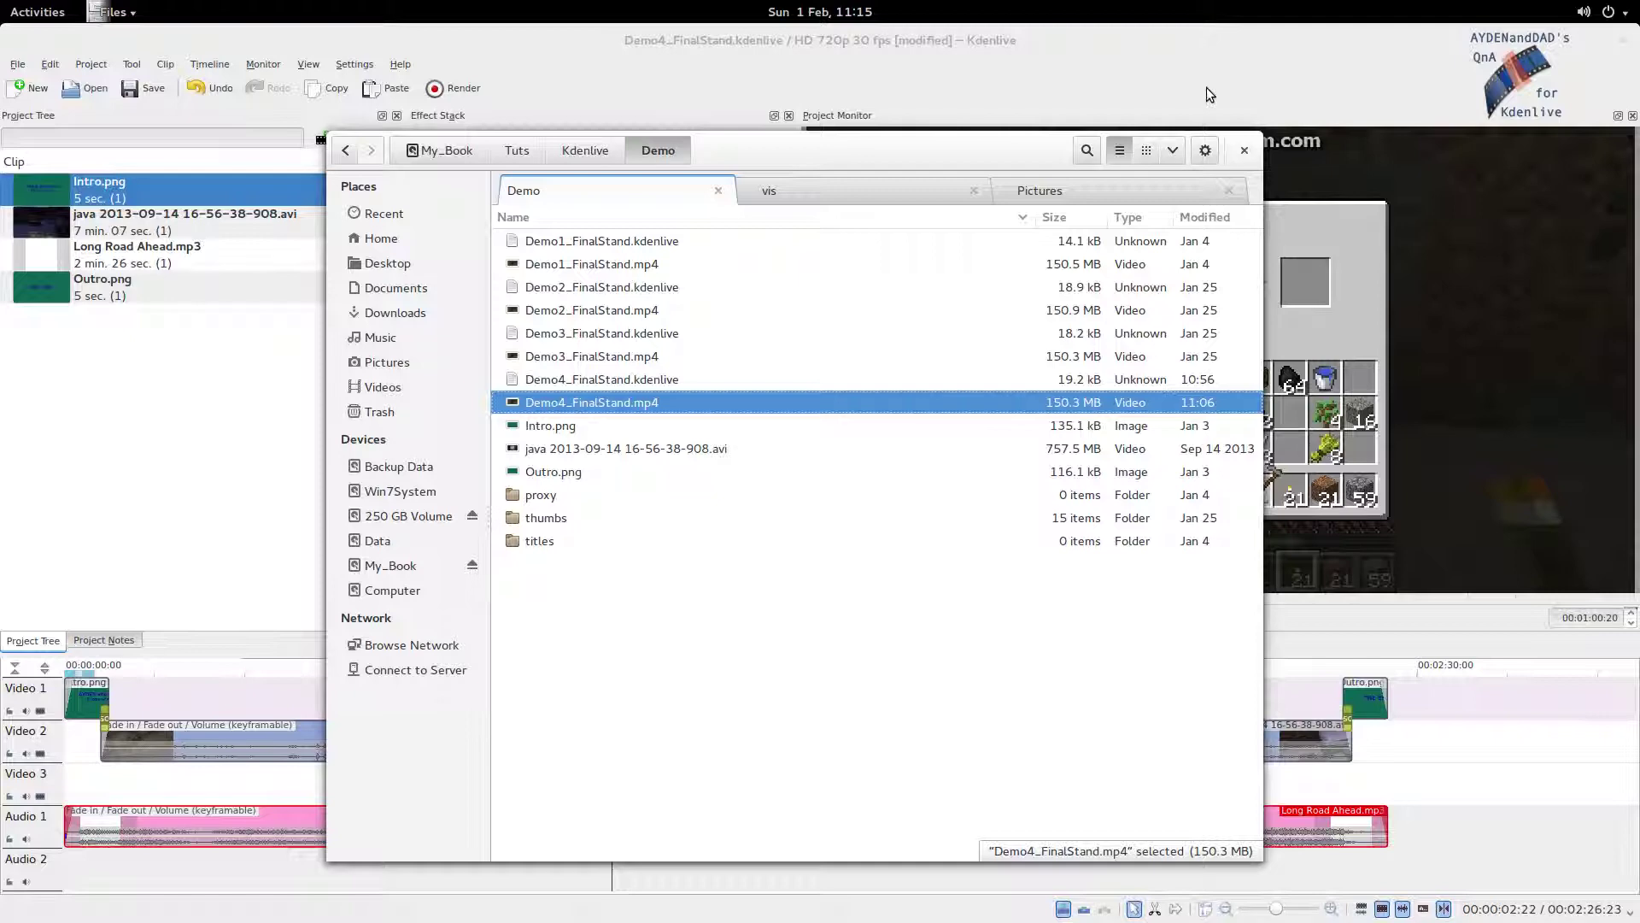
click(1206, 88)
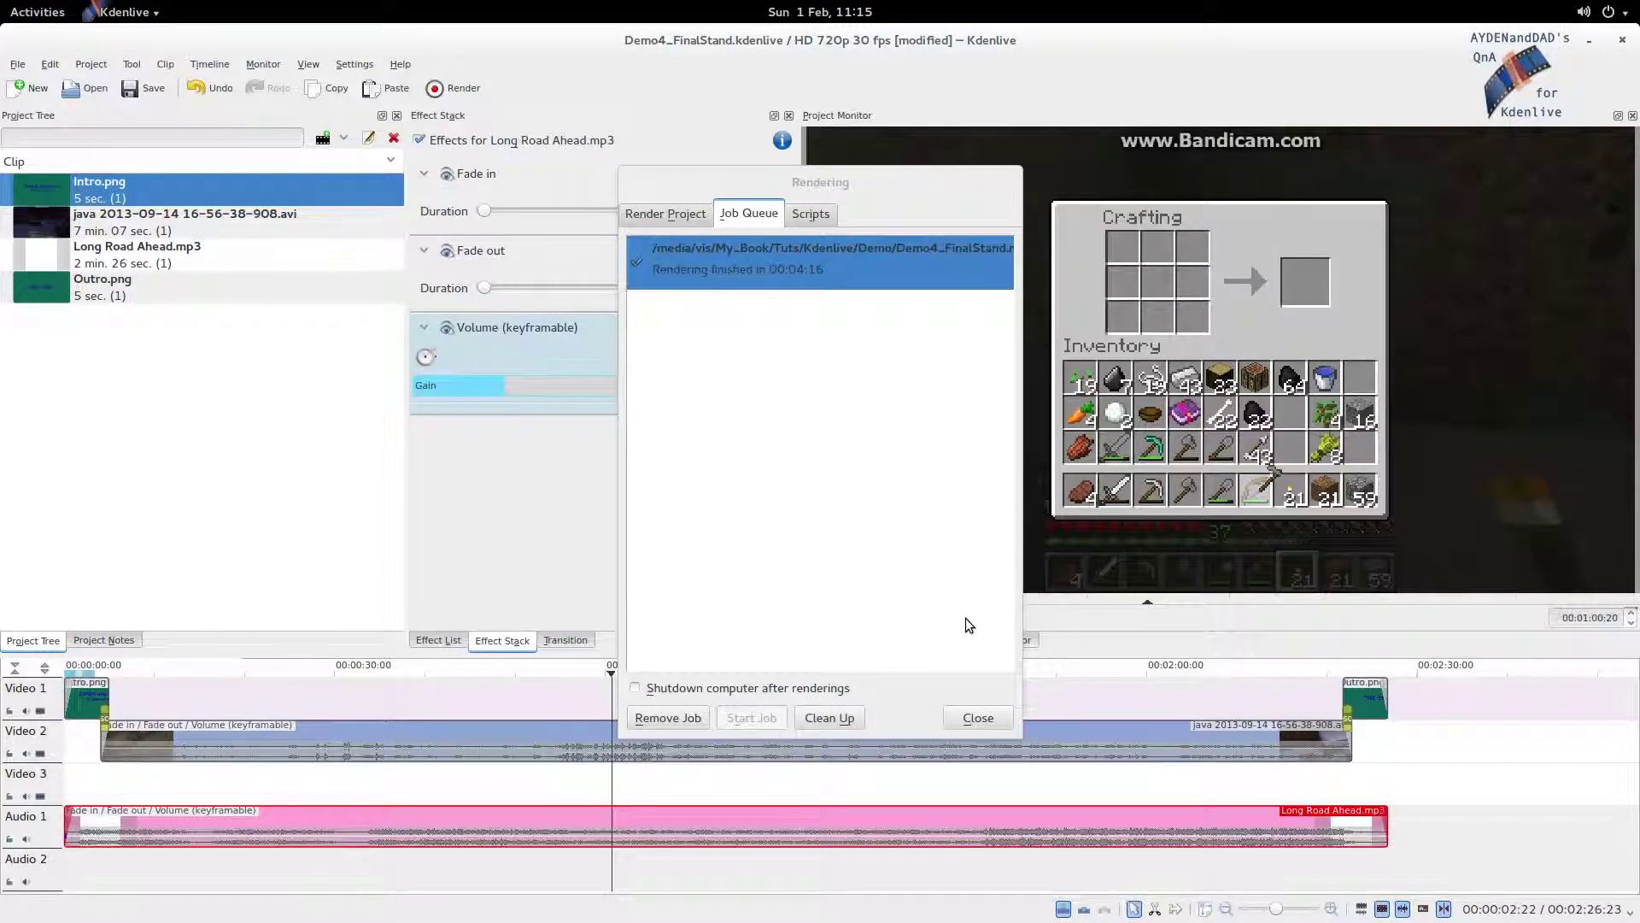